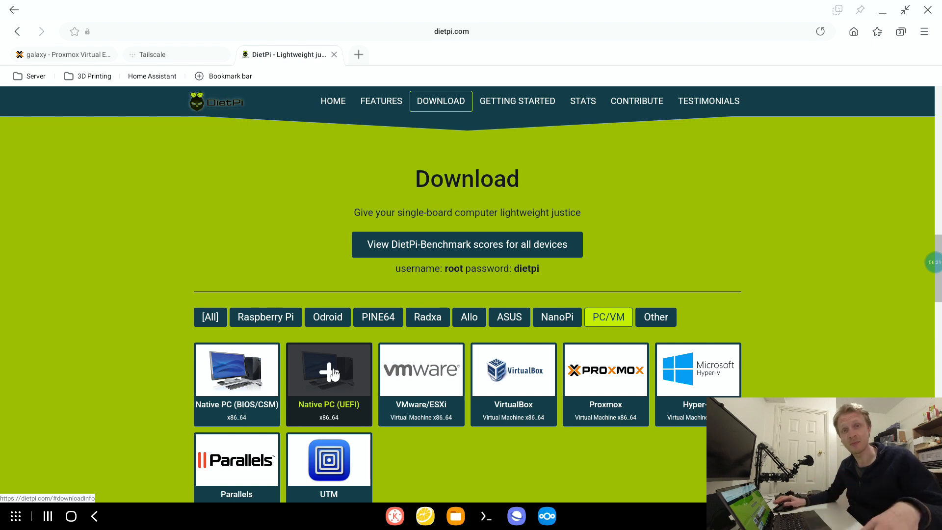
- View the extracted DietPi installer ISO in My Files, return to the browser and view the Tailscale machines page
{"action": "left_click", "coordinate": [456, 516]}
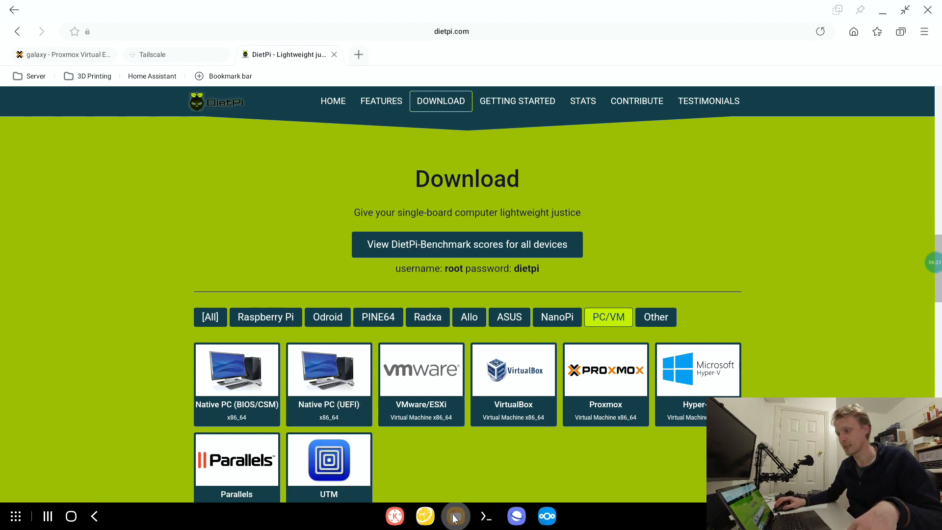
{"action": "left_click", "coordinate": [484, 132]}
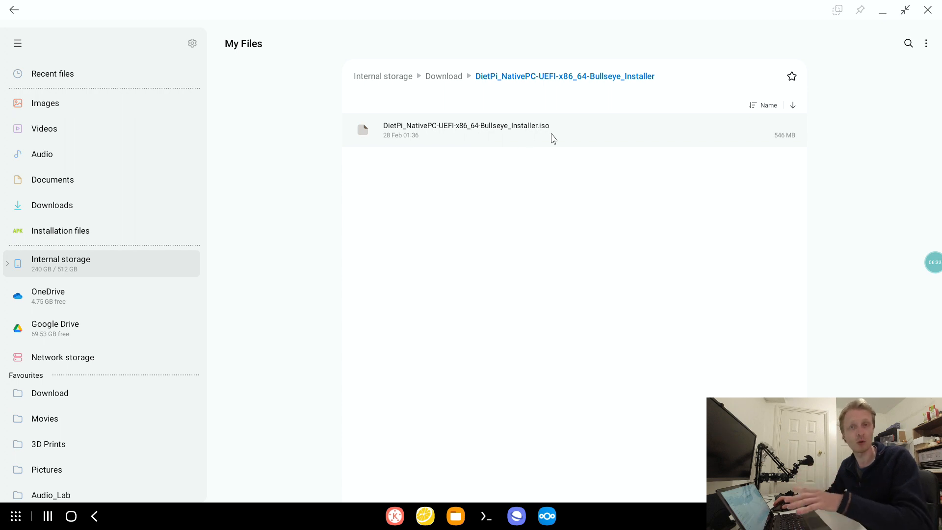
{"action": "left_click", "coordinate": [882, 11]}
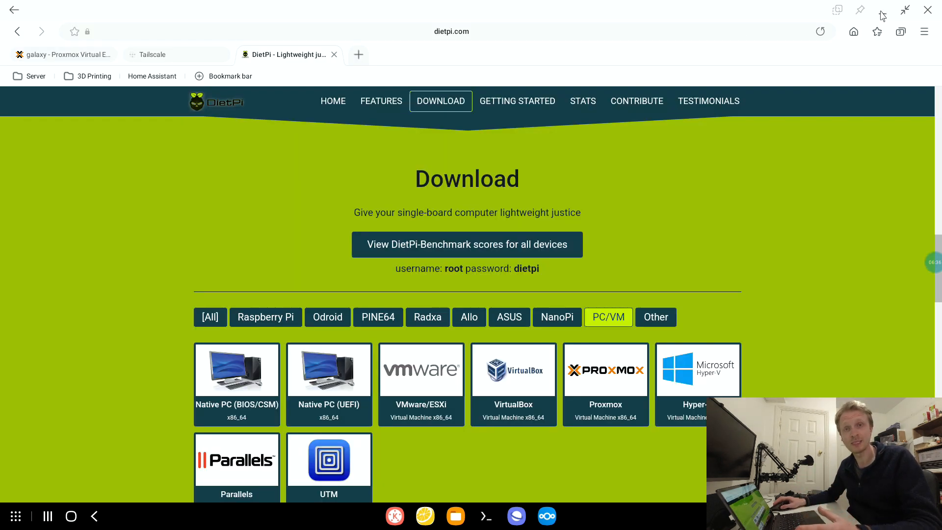
{"action": "left_click", "coordinate": [186, 59]}
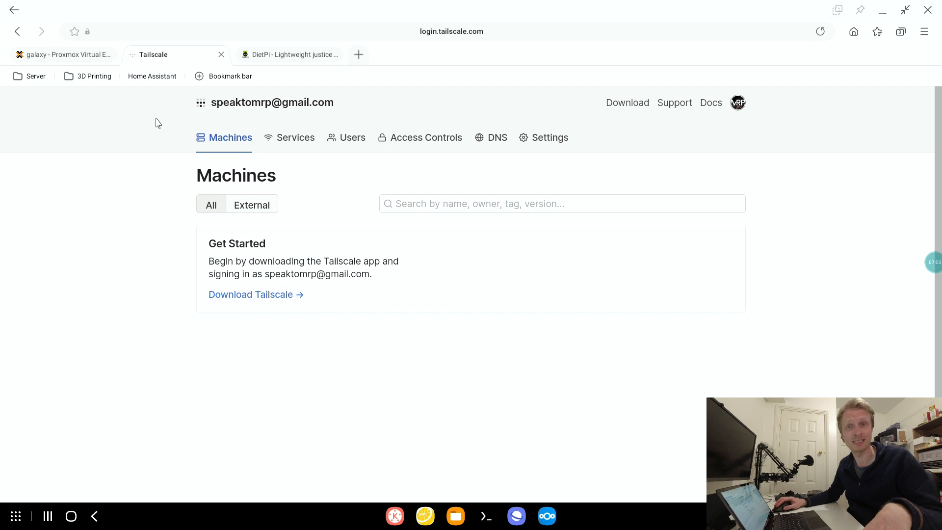
- Switch to the Proxmox page and show the ISO images on the master storage of the galaxy node
{"action": "left_click", "coordinate": [74, 58]}
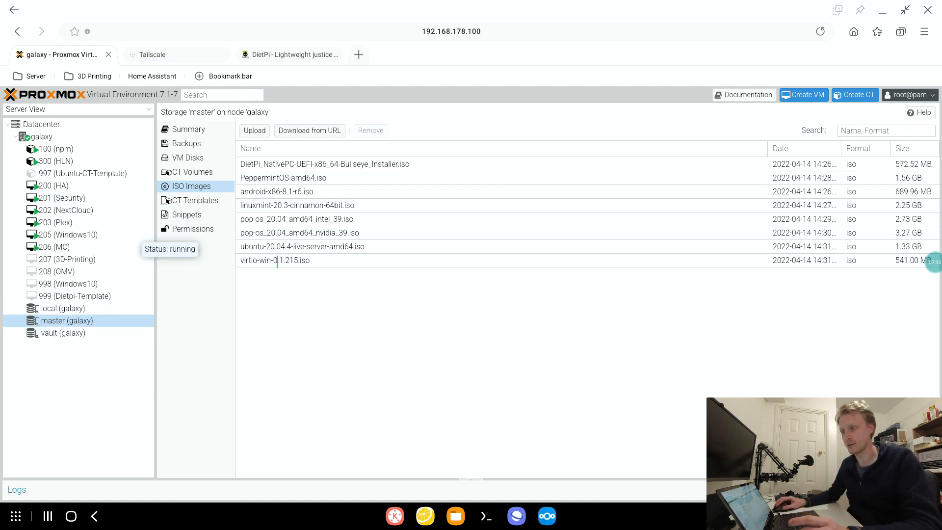
{"action": "left_click", "coordinate": [74, 322]}
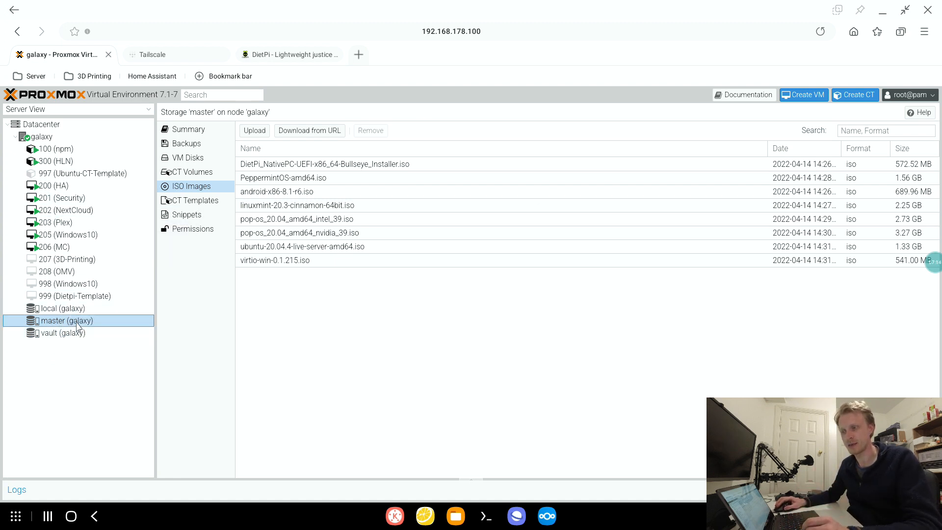
{"action": "left_click", "coordinate": [196, 190]}
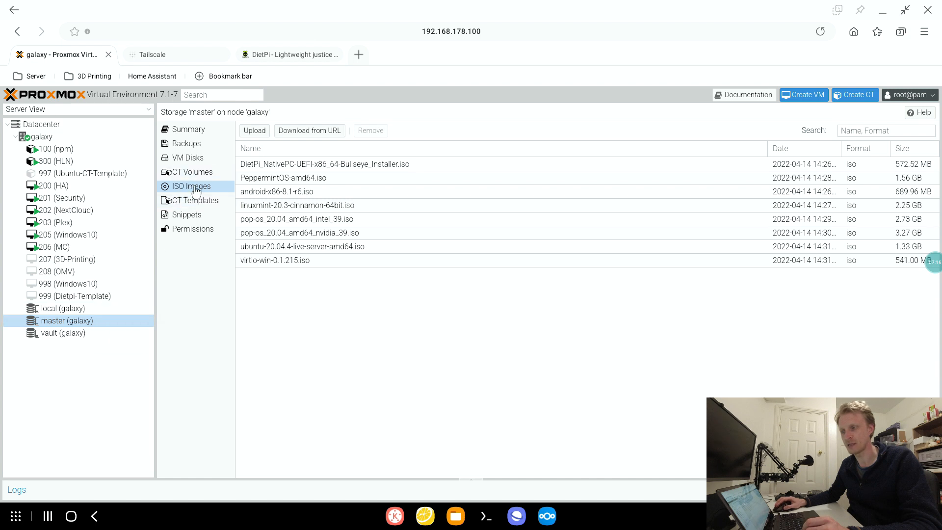
{"action": "left_click", "coordinate": [254, 130]}
{"action": "left_click", "coordinate": [544, 252]}
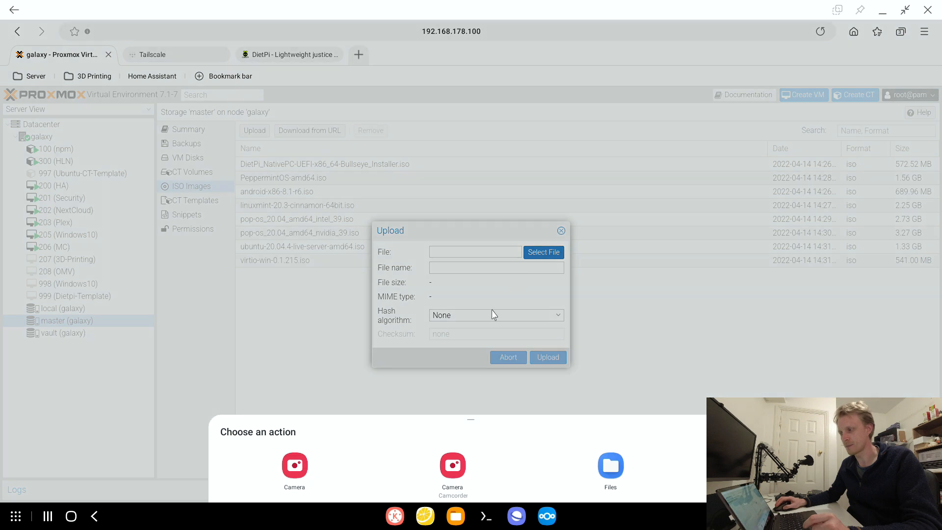
{"action": "left_click", "coordinate": [598, 458]}
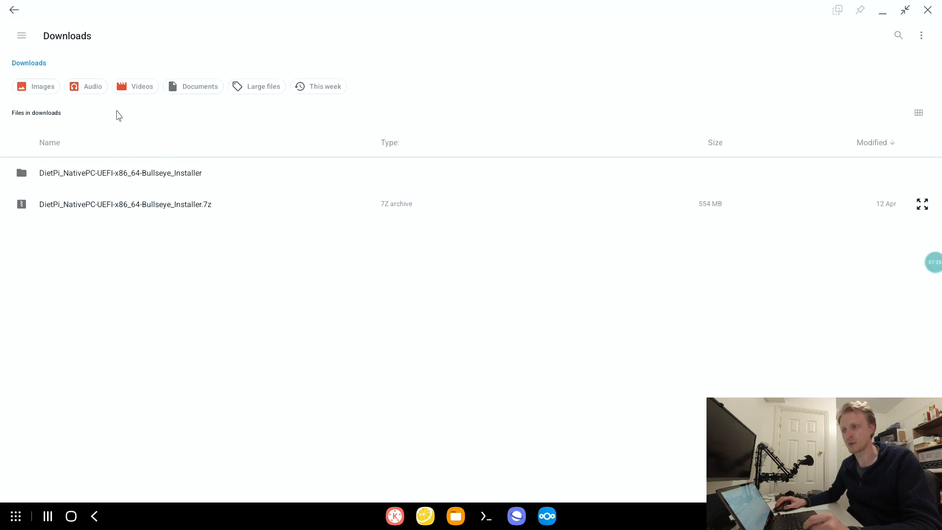
{"action": "left_click", "coordinate": [119, 202]}
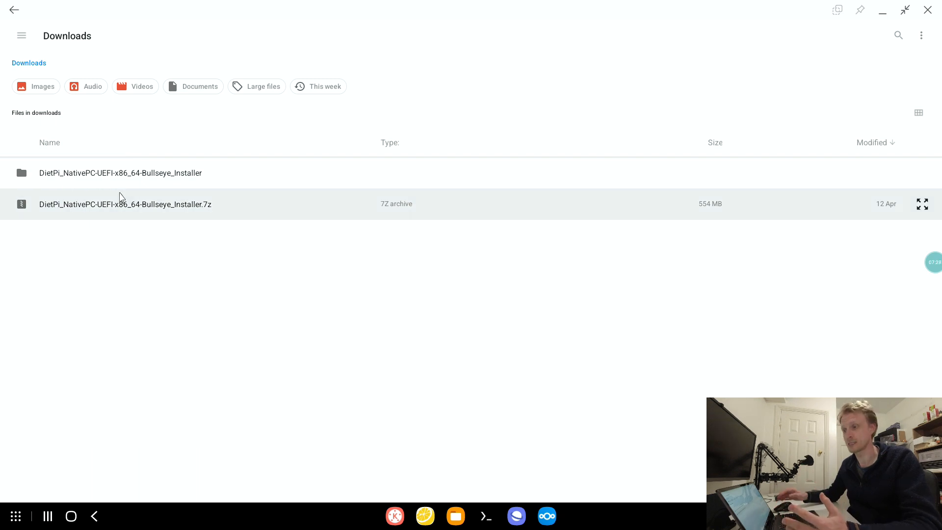
{"action": "double_click", "coordinate": [110, 185]}
{"action": "left_click", "coordinate": [138, 169]}
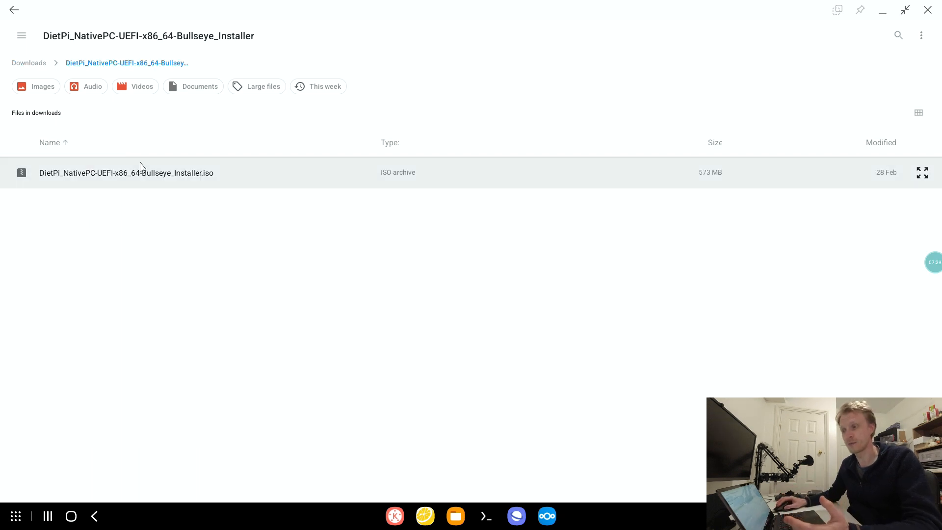
{"action": "left_click", "coordinate": [137, 175]}
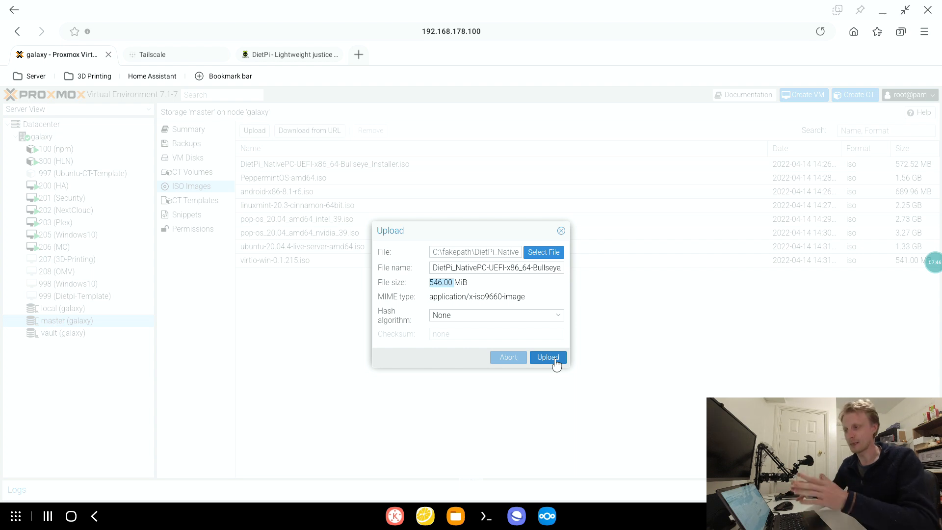
{"action": "left_click", "coordinate": [561, 231]}
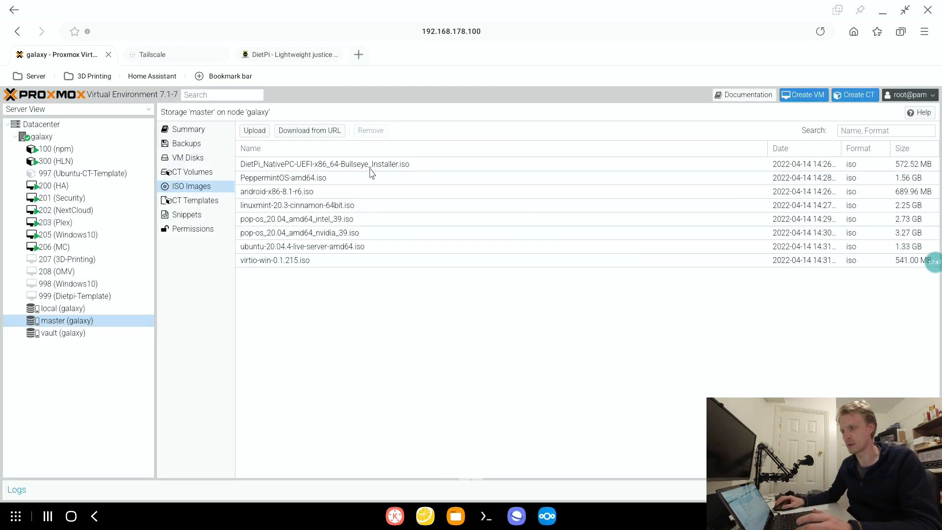
- Start creating a virtual machine on the galaxy node and set its VM ID to 700
{"action": "left_click", "coordinate": [381, 167]}
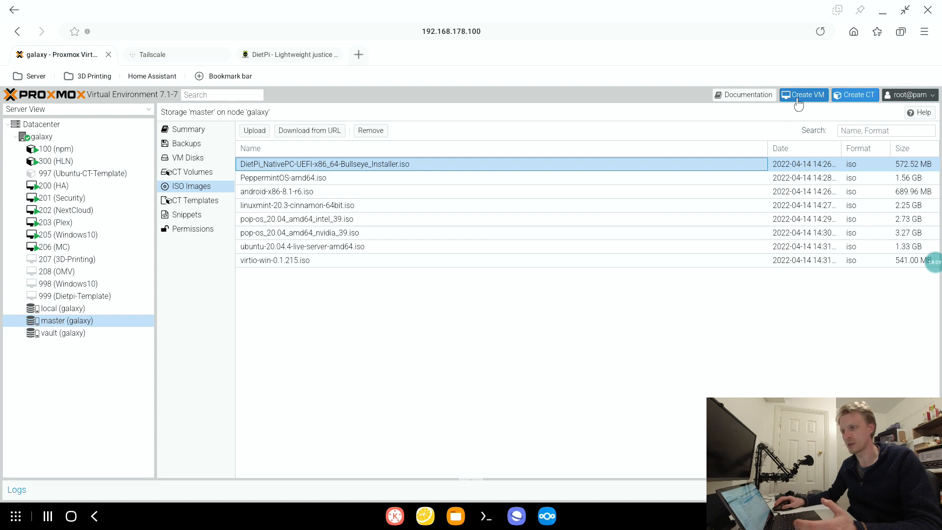
{"action": "left_click", "coordinate": [43, 137]}
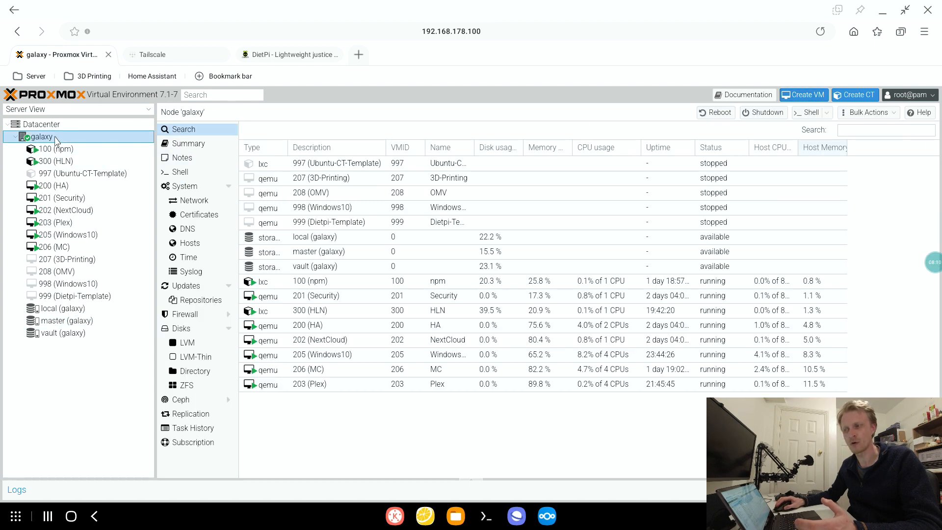
{"action": "right_click", "coordinate": [49, 140]}
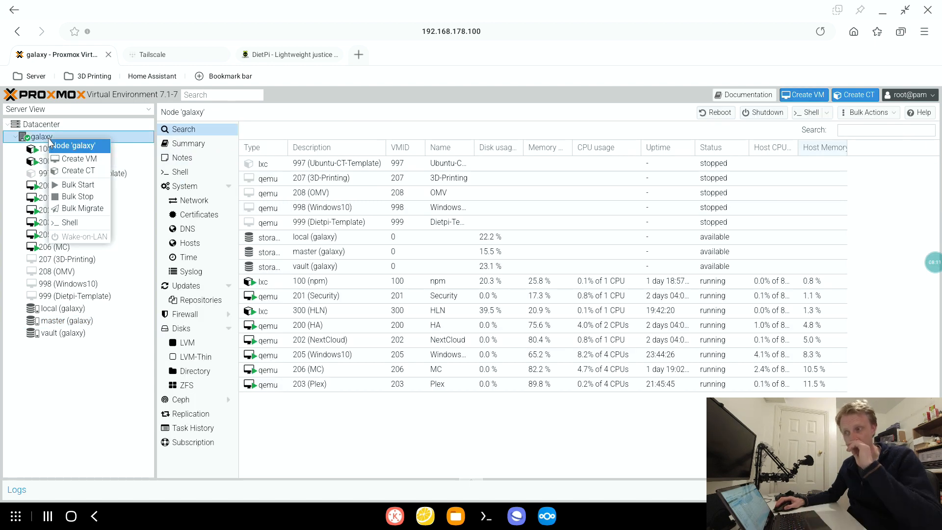
{"action": "left_click", "coordinate": [82, 161]}
{"action": "key", "text": "BackSpace"}
{"action": "key", "text": "BackSpace"}
{"action": "key", "text": "BackSpace"}
{"action": "type", "text": "8"}
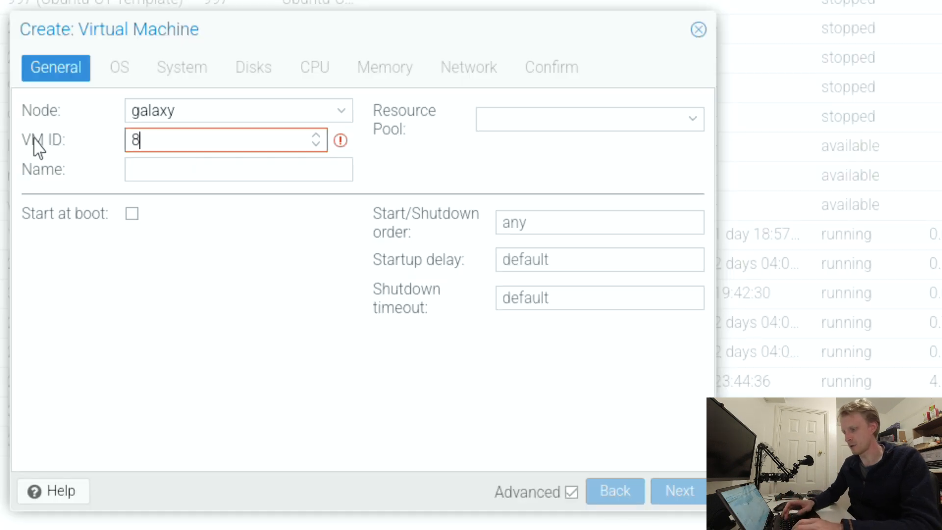
{"action": "key", "text": "BackSpace"}
{"action": "type", "text": "700"}
- Name the new virtual machine Proxmox-YT3
{"action": "left_click", "coordinate": [159, 179]}
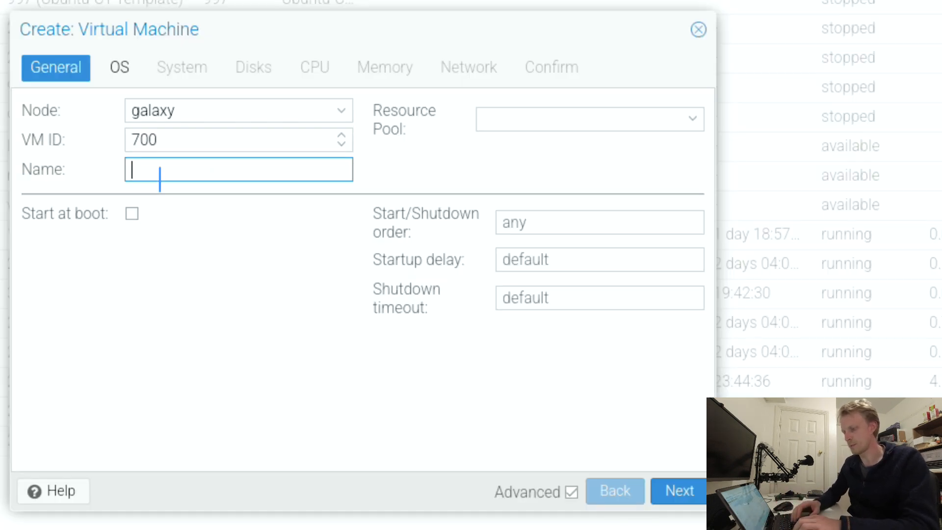
{"action": "type", "text": "Proxmox-"}
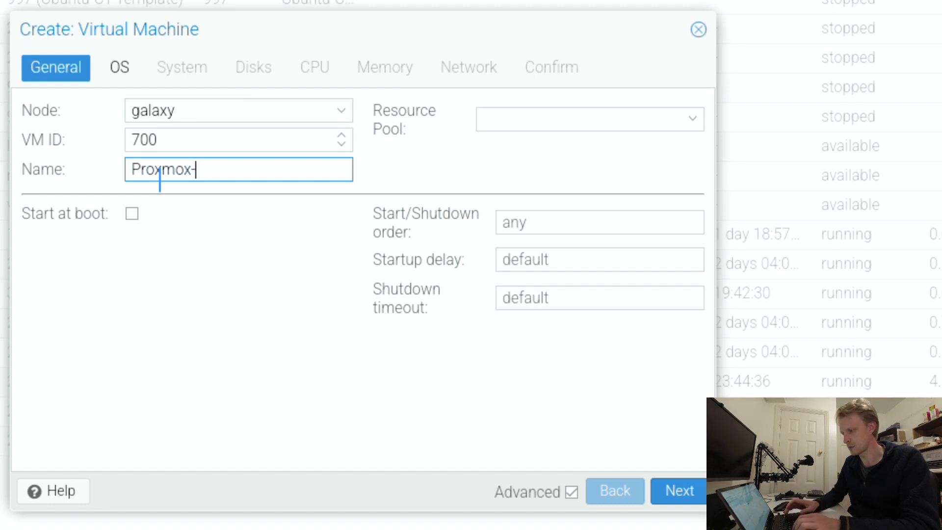
{"action": "type", "text": "YT3"}
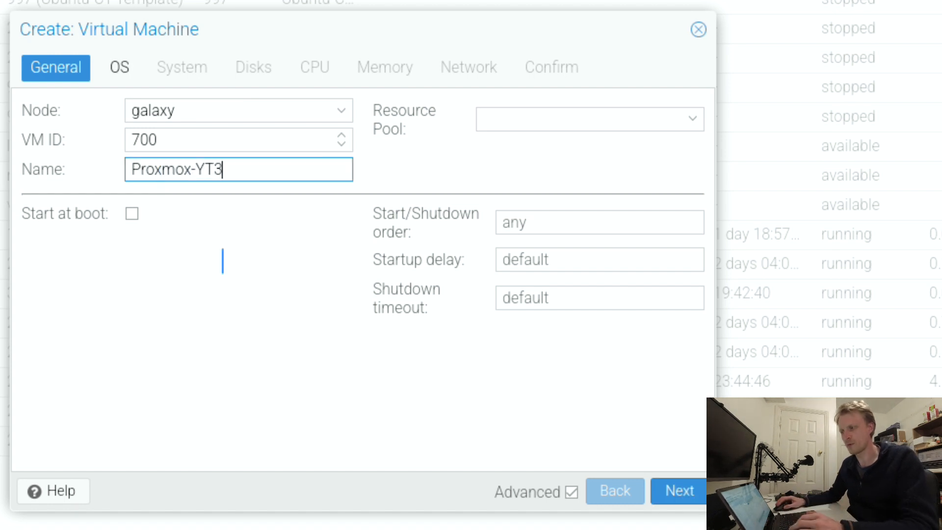
- Choose DietPi_NativePC-UEFI-x86_64-Bullseye_Installer.iso from the local storage as the virtual machine's installation image
{"action": "left_click", "coordinate": [118, 78]}
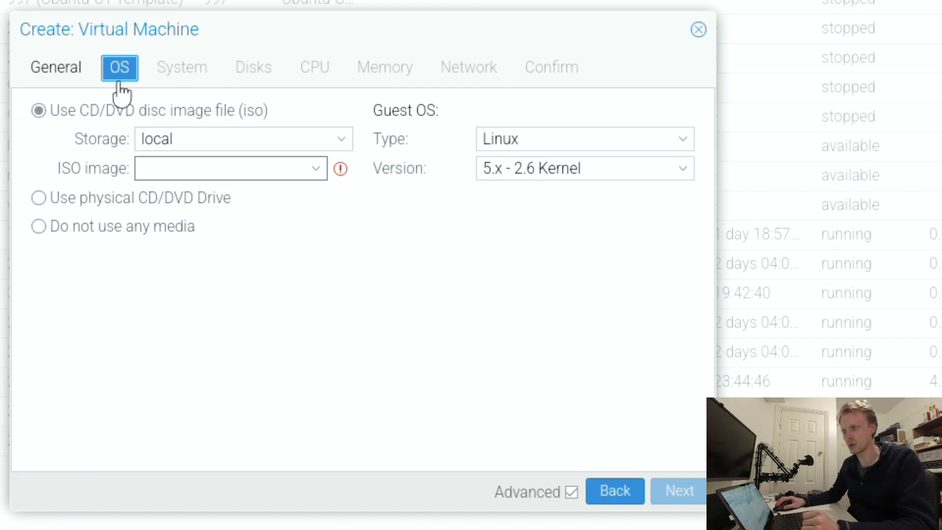
{"action": "left_click", "coordinate": [239, 129]}
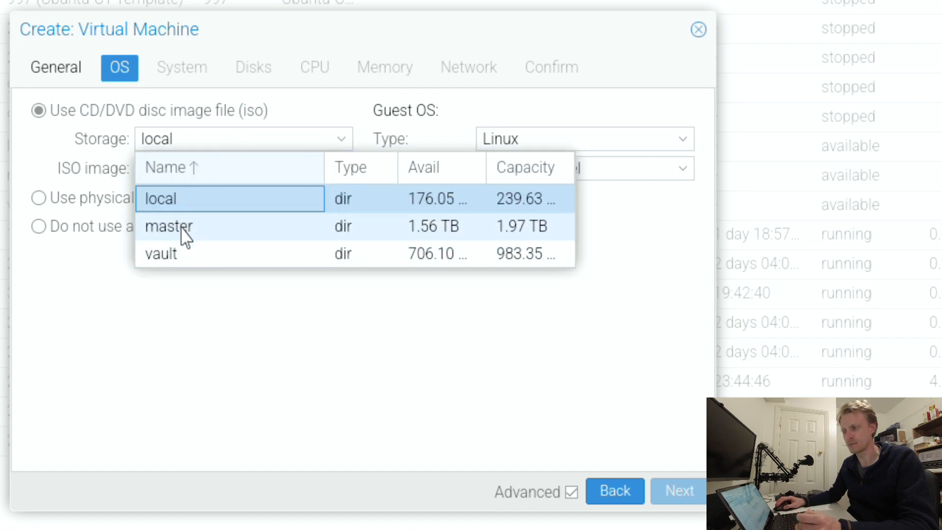
{"action": "left_click", "coordinate": [179, 205]}
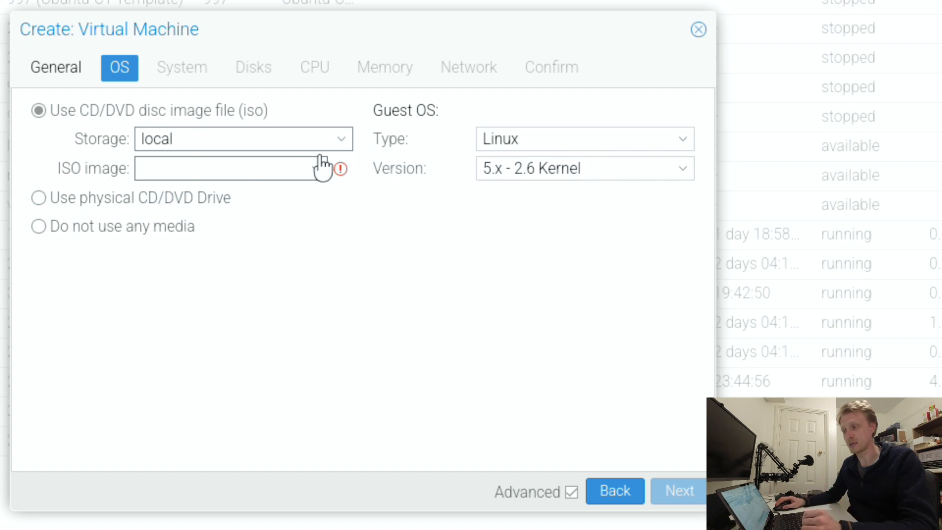
{"action": "left_click", "coordinate": [340, 141]}
{"action": "left_click", "coordinate": [212, 229]}
{"action": "left_click", "coordinate": [215, 168]}
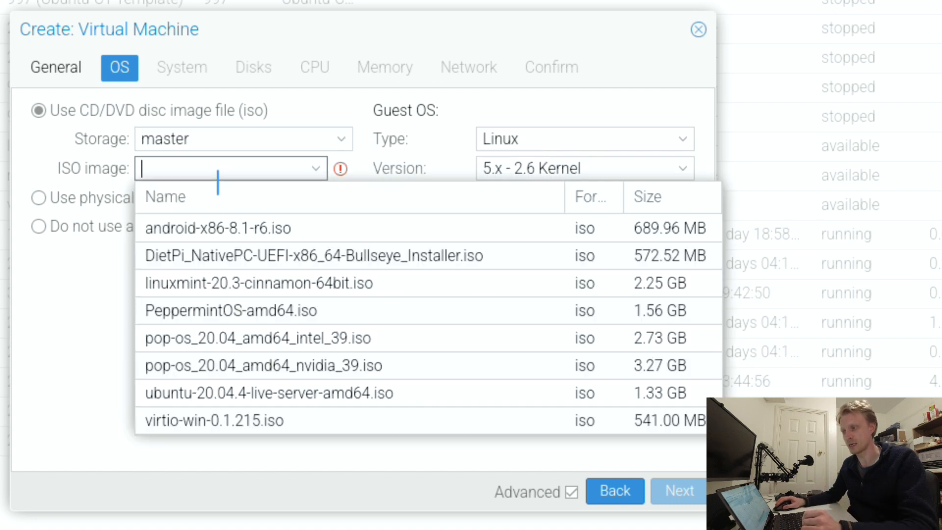
{"action": "left_click", "coordinate": [330, 147]}
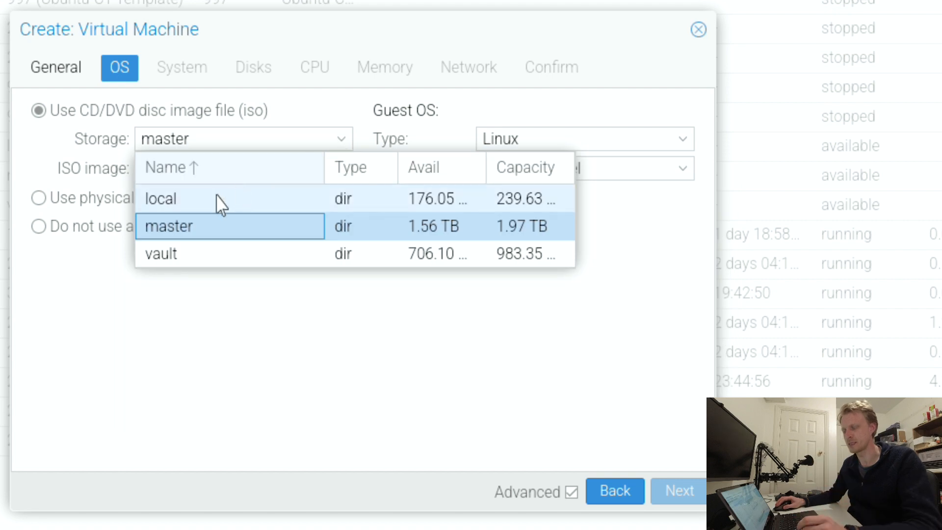
{"action": "left_click", "coordinate": [216, 199]}
{"action": "left_click", "coordinate": [215, 171]}
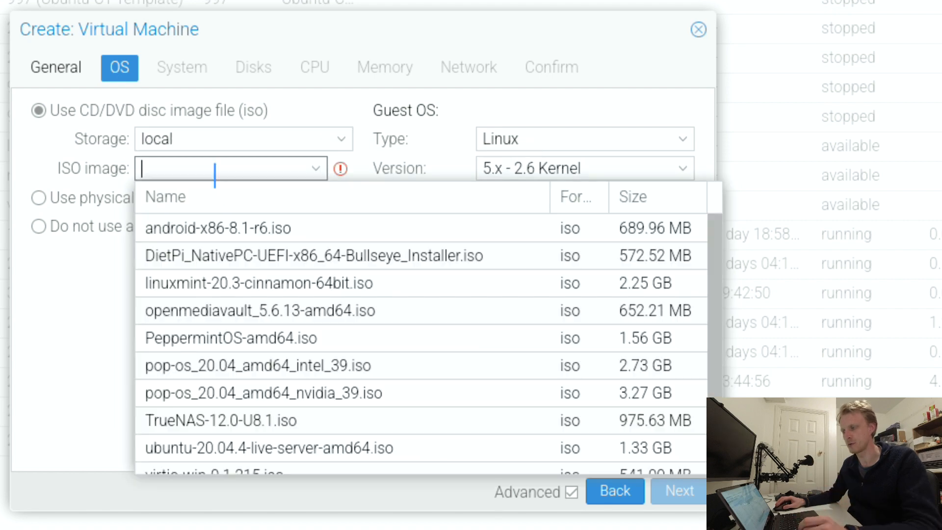
{"action": "left_click", "coordinate": [163, 256]}
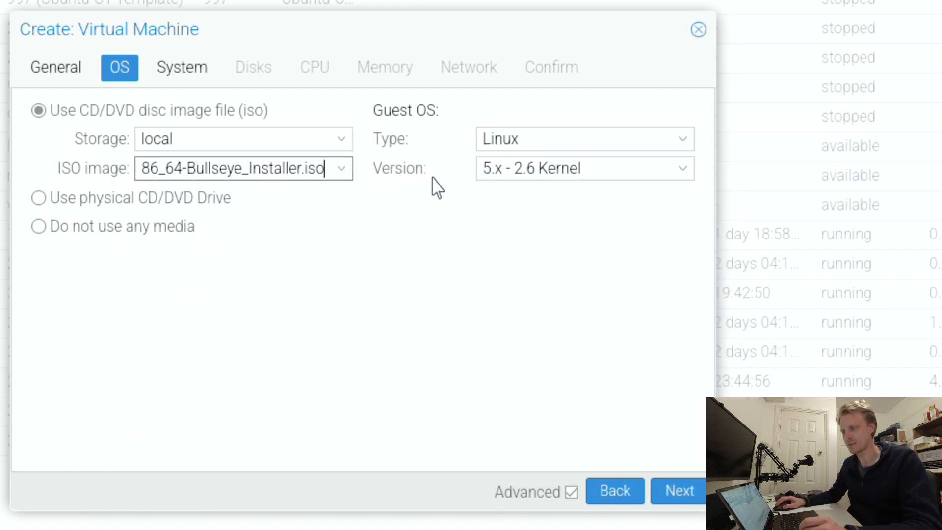
- Set the virtual machine's graphic card to SPICE and its machine type to q35
{"action": "left_click", "coordinate": [185, 78]}
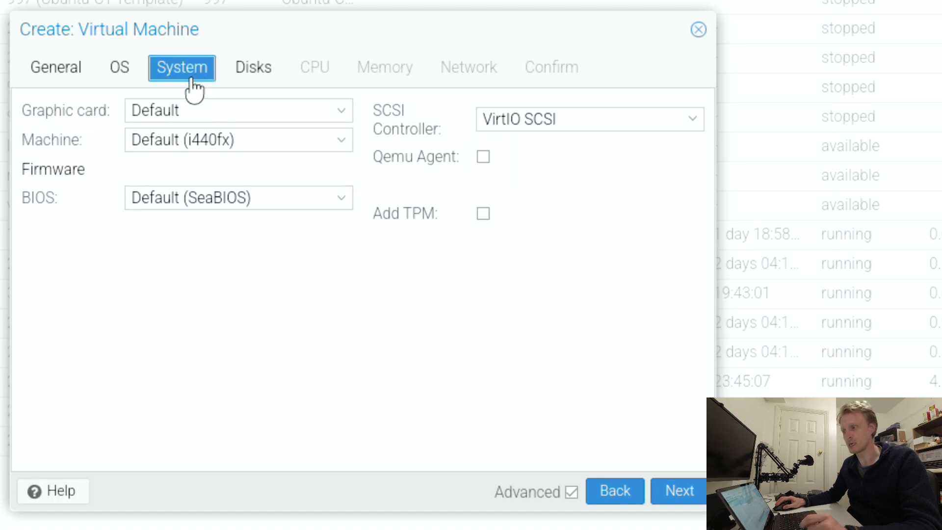
{"action": "left_click", "coordinate": [189, 111]}
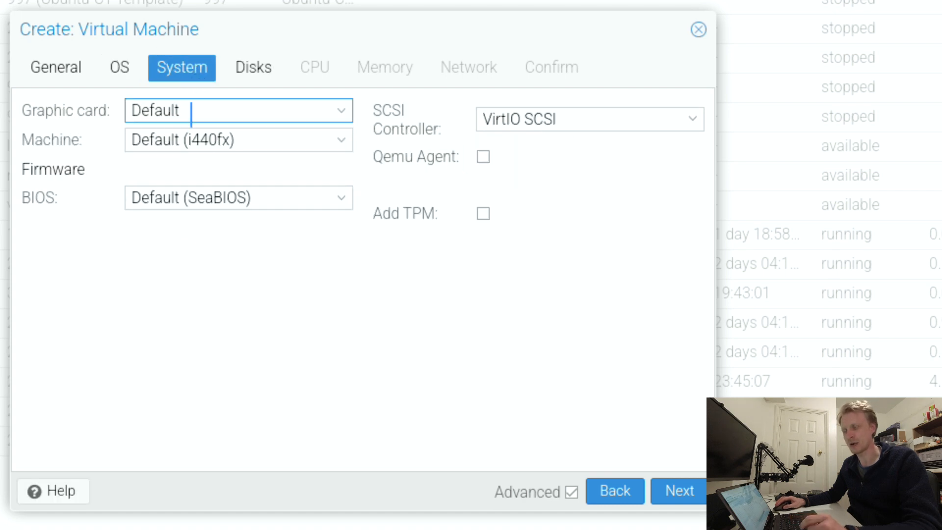
{"action": "left_click", "coordinate": [185, 205]}
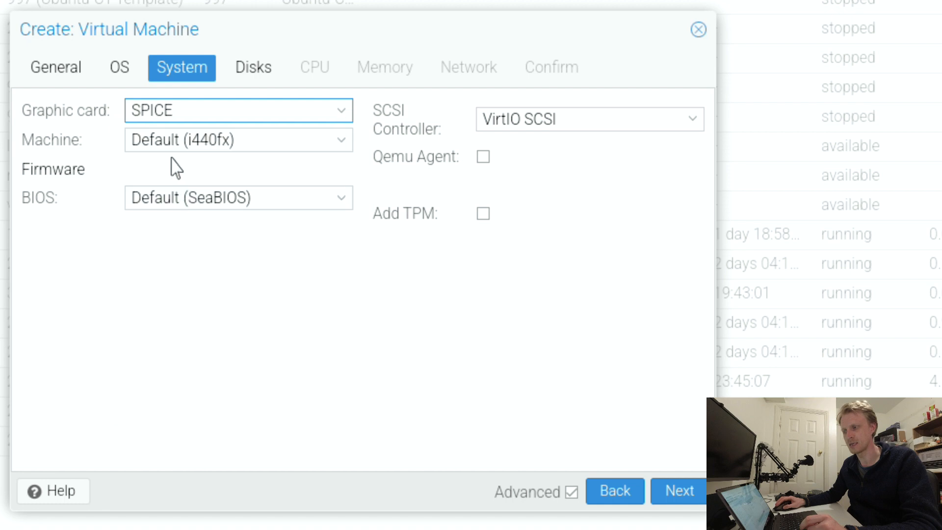
{"action": "left_click", "coordinate": [187, 142]}
{"action": "left_click", "coordinate": [172, 185]}
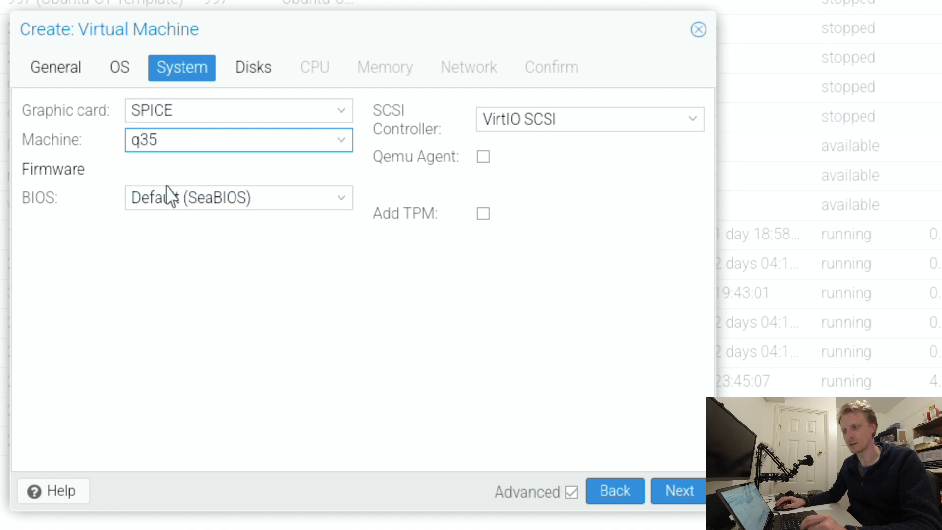
- Set the BIOS to OVMF (UEFI) with the EFI disk on the master storage, and proceed to the disk settings
{"action": "left_click", "coordinate": [219, 200]}
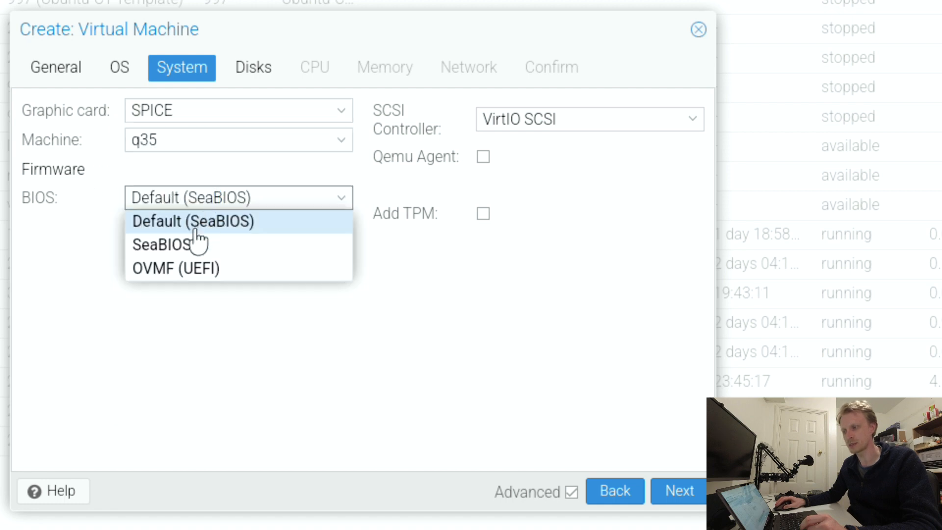
{"action": "left_click", "coordinate": [192, 277]}
{"action": "left_click", "coordinate": [174, 256]}
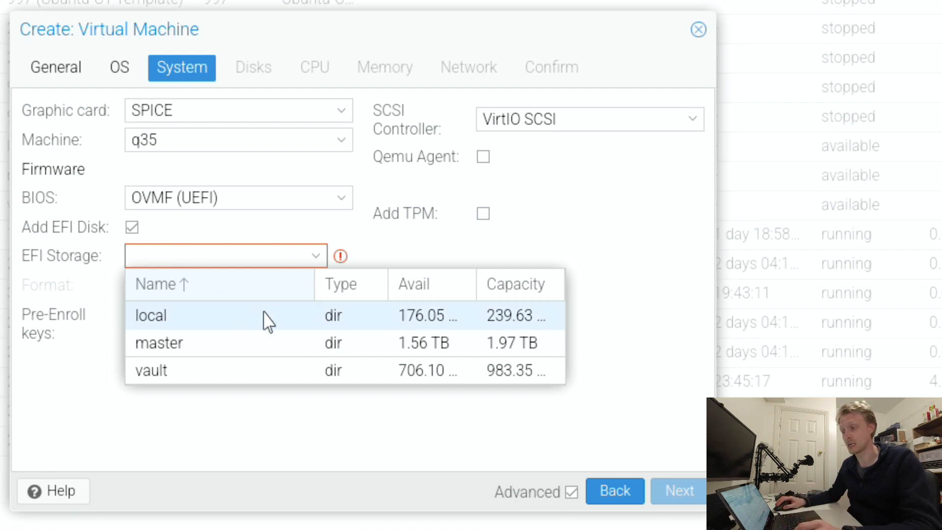
{"action": "left_click", "coordinate": [183, 345]}
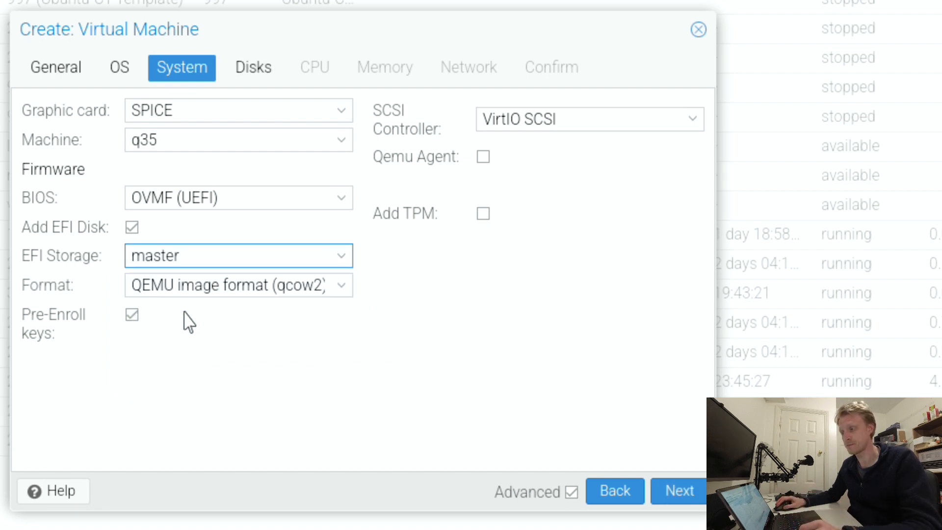
{"action": "left_click", "coordinate": [260, 73]}
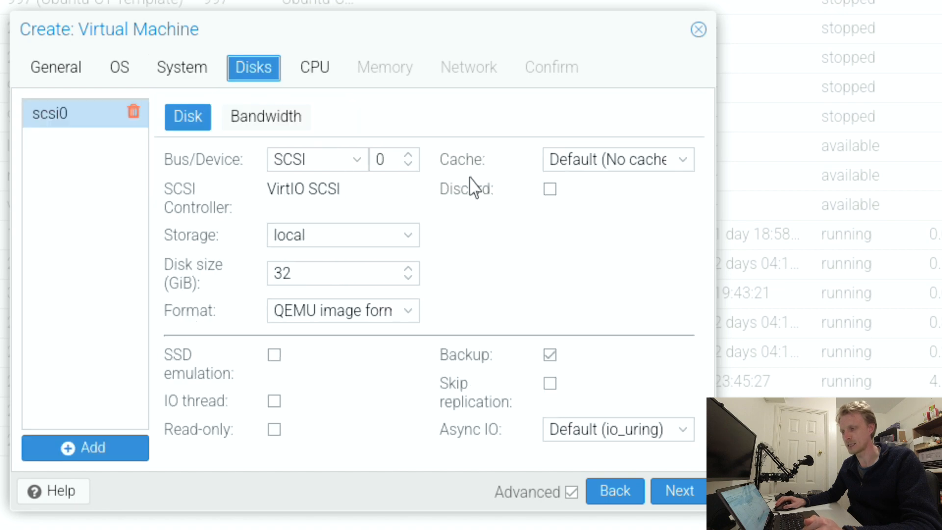
- Set the size of the scsi0 disk to 12 GiB
{"action": "left_click", "coordinate": [310, 279]}
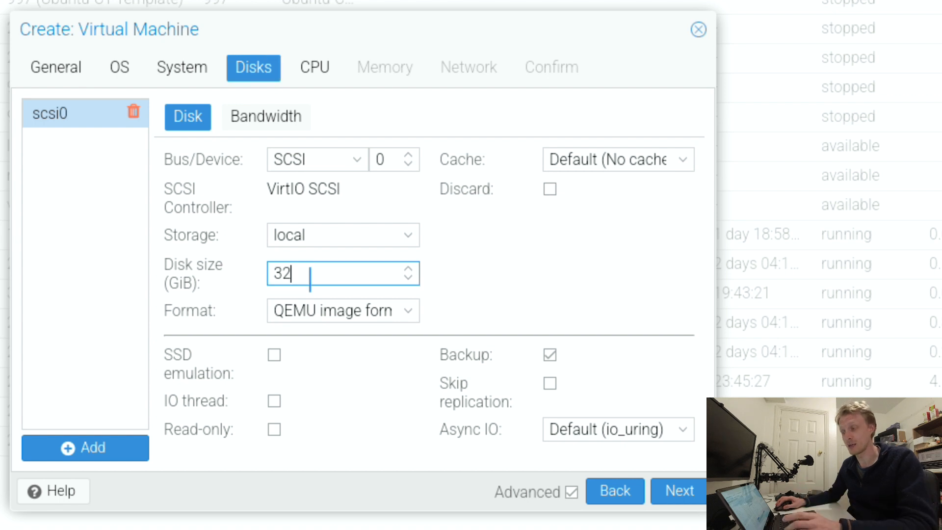
{"action": "type", "text": "1"}
{"action": "left_click_drag", "start_coordinate": [310, 280], "coordinate": [220, 268]}
{"action": "type", "text": "1"}
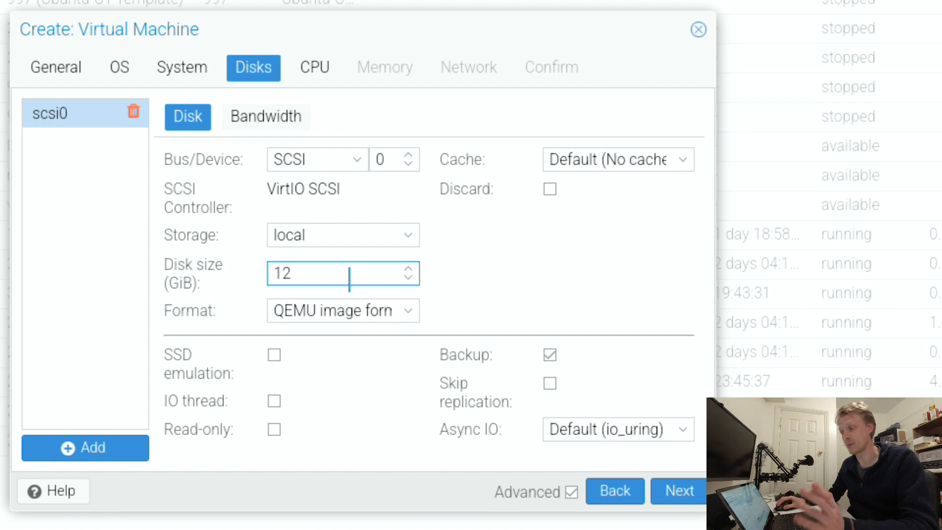
- Give the virtual machine's processor 4 cores
{"action": "left_click", "coordinate": [316, 71]}
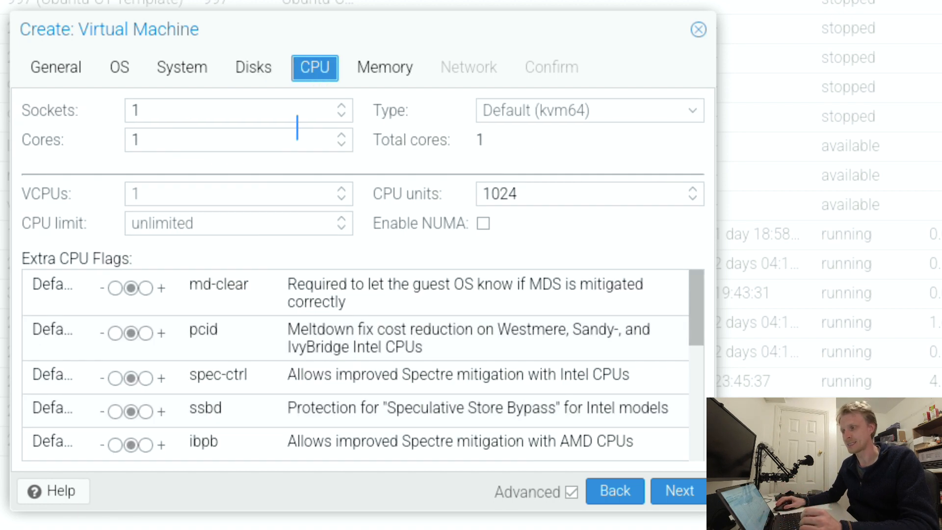
{"action": "double_click", "coordinate": [184, 140]}
{"action": "type", "text": "4"}
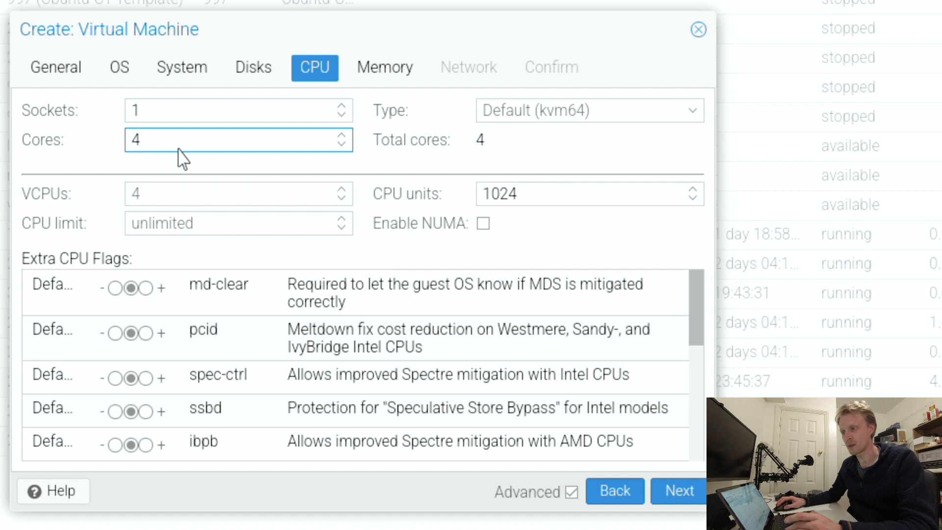
- Set the virtual machine's memory to 4096 MiB and its minimum memory to 1024 MiB
{"action": "left_click", "coordinate": [384, 74]}
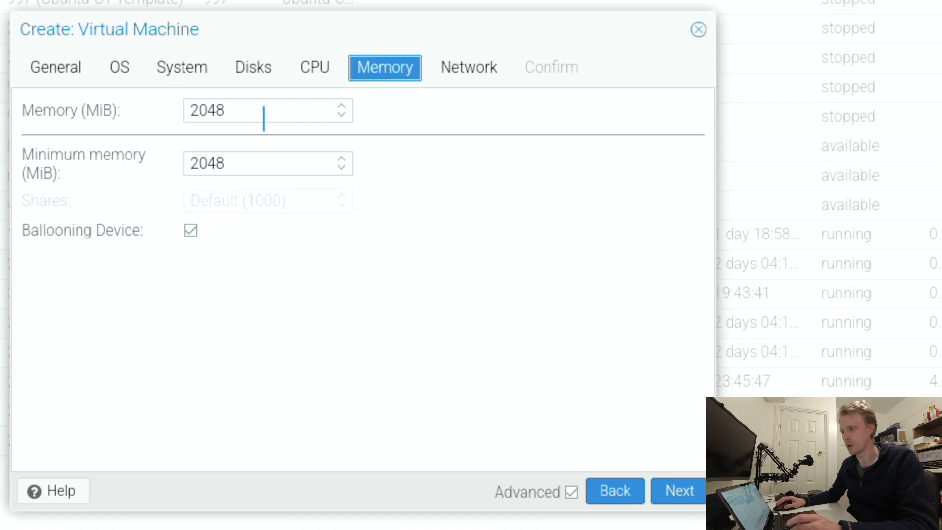
{"action": "left_click_drag", "start_coordinate": [263, 116], "coordinate": [93, 122]}
{"action": "type", "text": "4096"}
{"action": "key", "text": "Tab"}
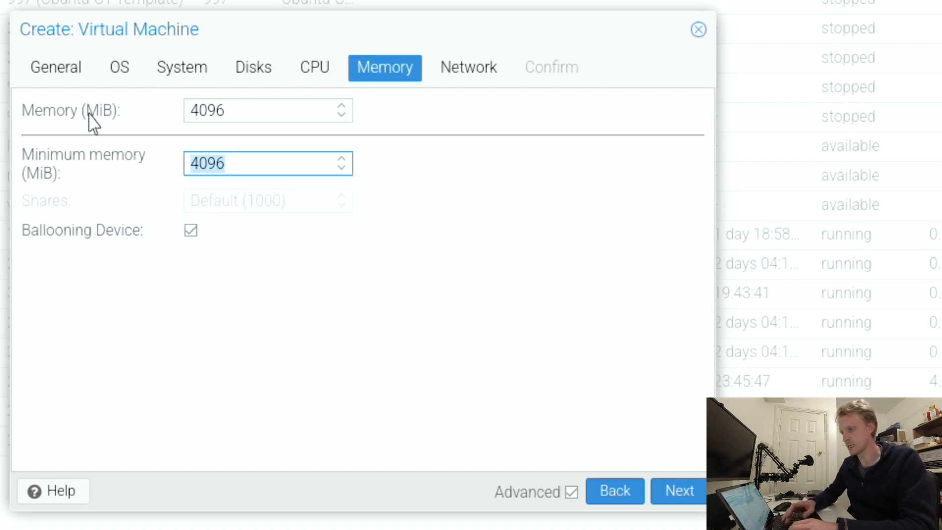
{"action": "type", "text": "1024"}
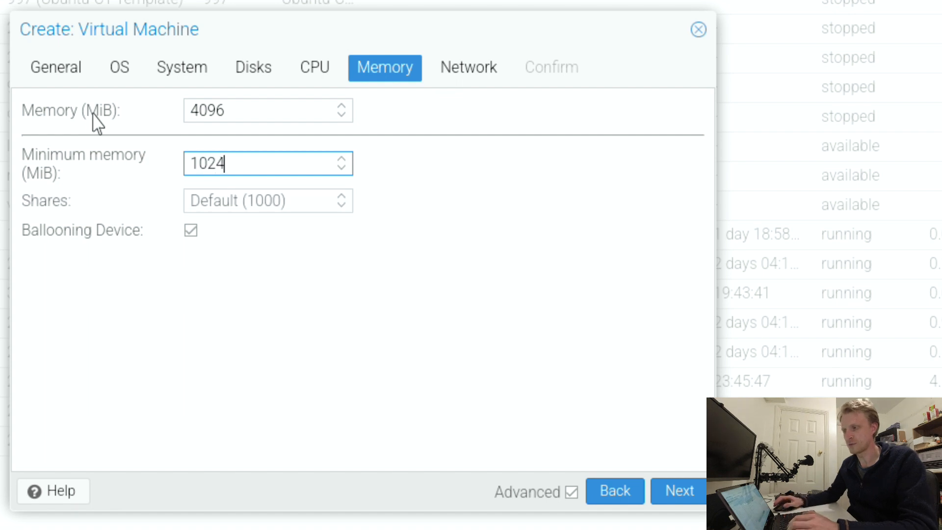
{"action": "left_click", "coordinate": [314, 69]}
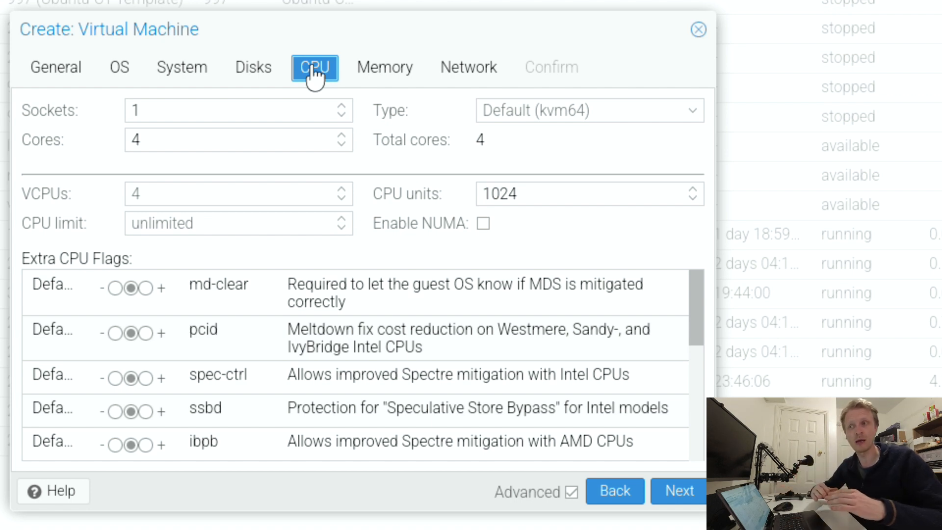
{"action": "left_click", "coordinate": [275, 113]}
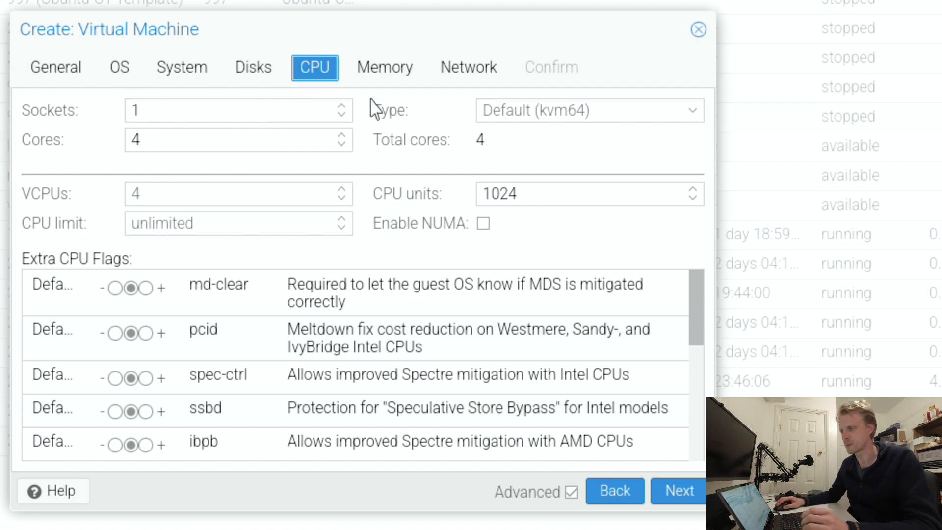
{"action": "left_click", "coordinate": [386, 79]}
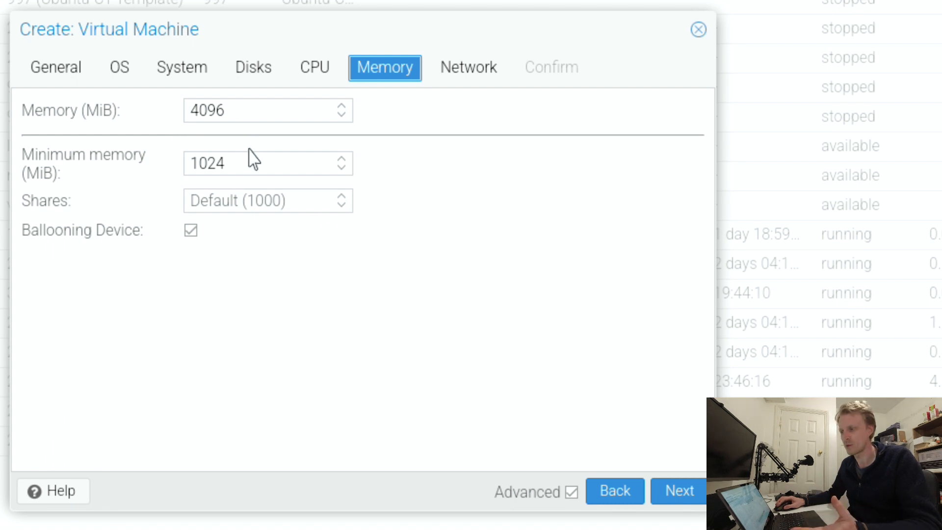
{"action": "left_click", "coordinate": [244, 163]}
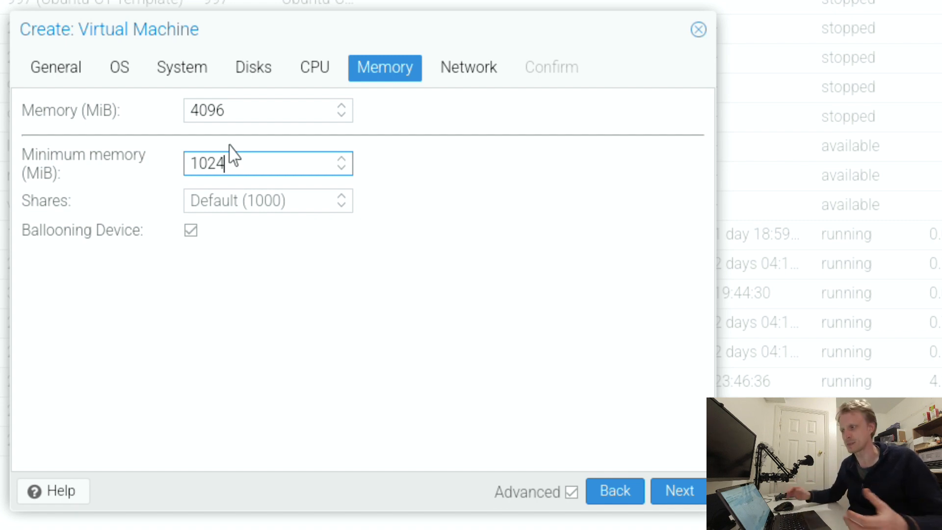
- Keep the default network settings and create the virtual machine with the option to start after creation enabled
{"action": "left_click", "coordinate": [492, 72]}
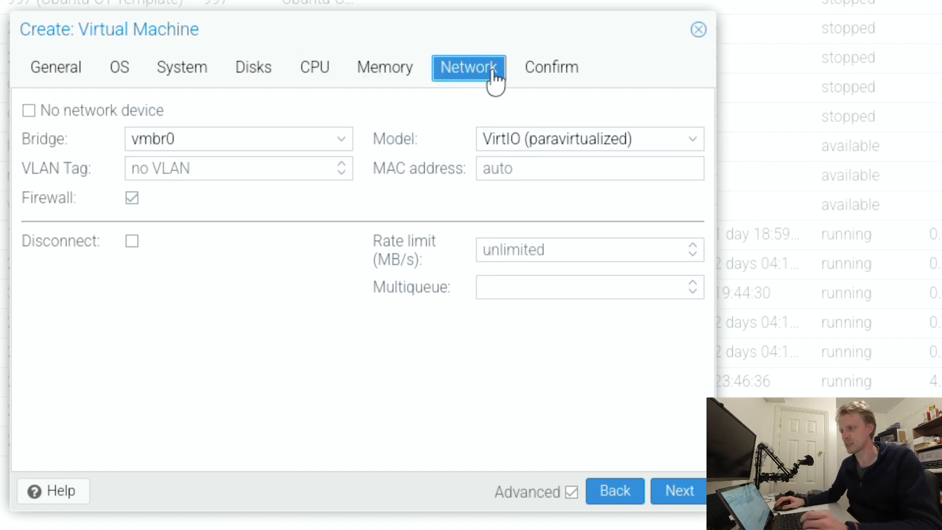
{"action": "left_click", "coordinate": [569, 80]}
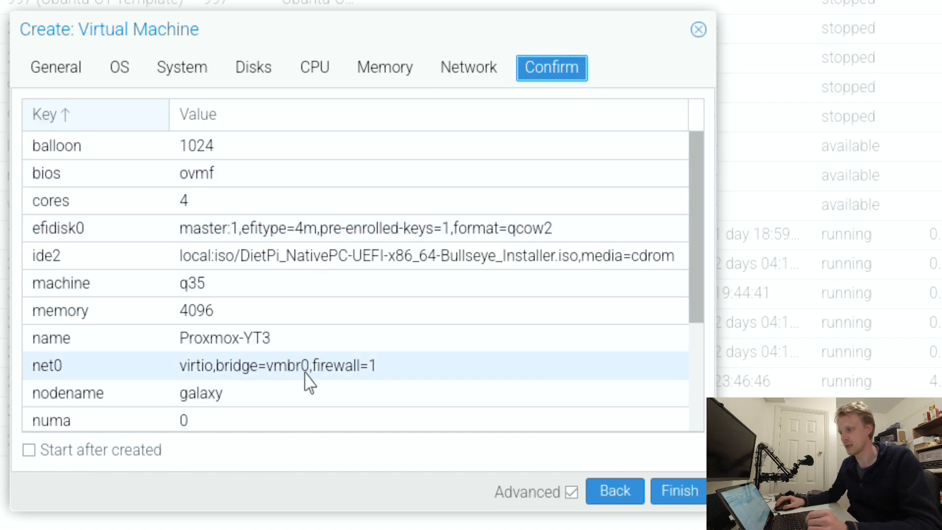
{"action": "left_click", "coordinate": [33, 460]}
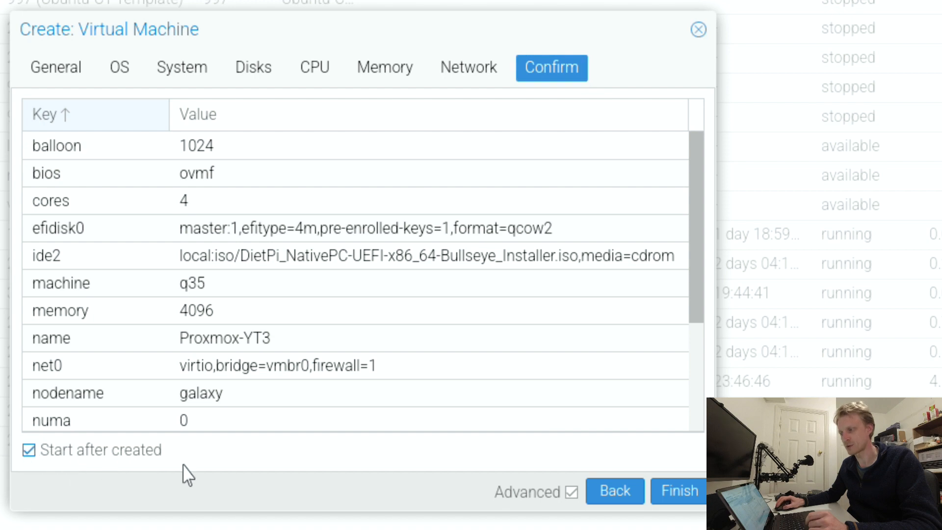
{"action": "left_click", "coordinate": [688, 493]}
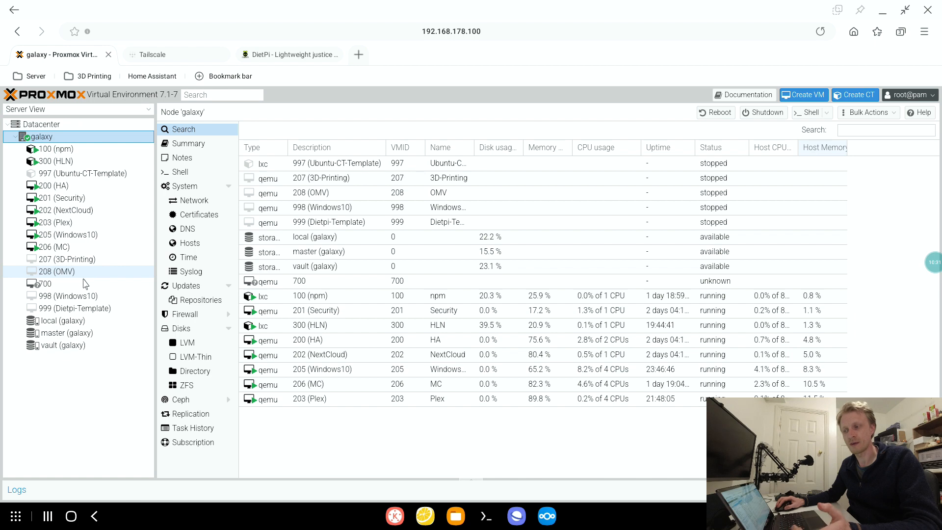
- Open the console of virtual machine 700 and run Install DietPi with the sda disk as the target
{"action": "left_click", "coordinate": [50, 287]}
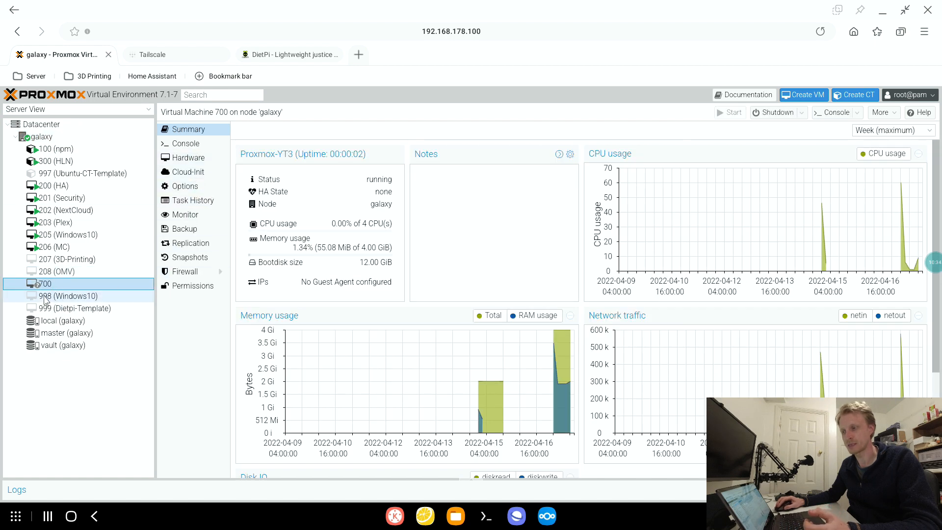
{"action": "left_click", "coordinate": [196, 145]}
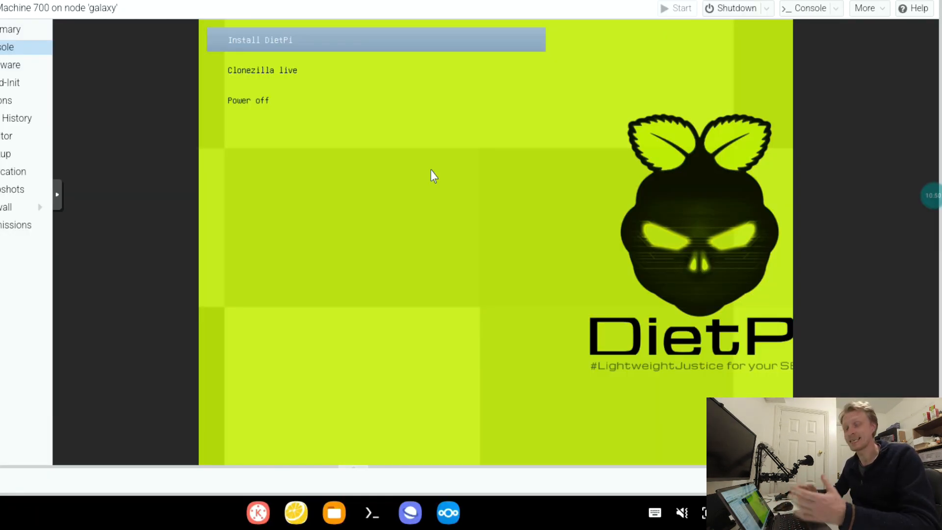
{"action": "key", "text": "Down"}
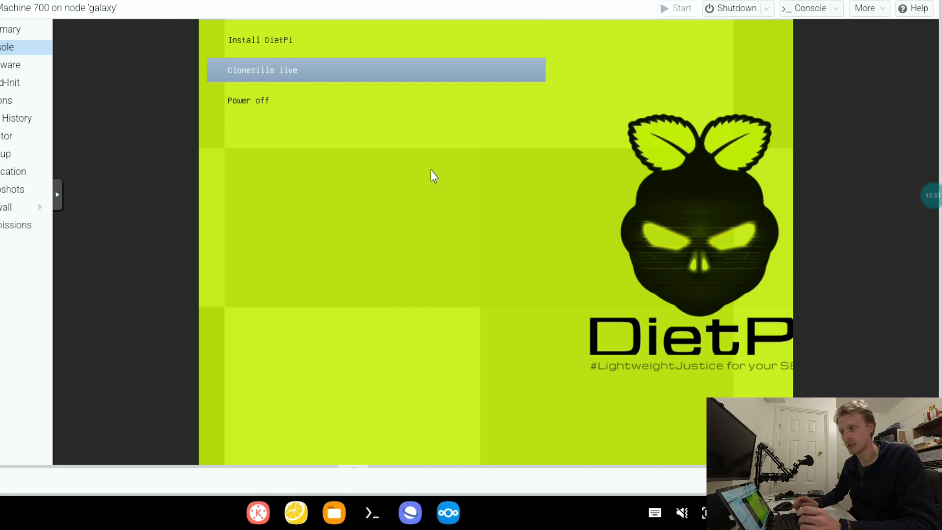
{"action": "key", "text": "Up"}
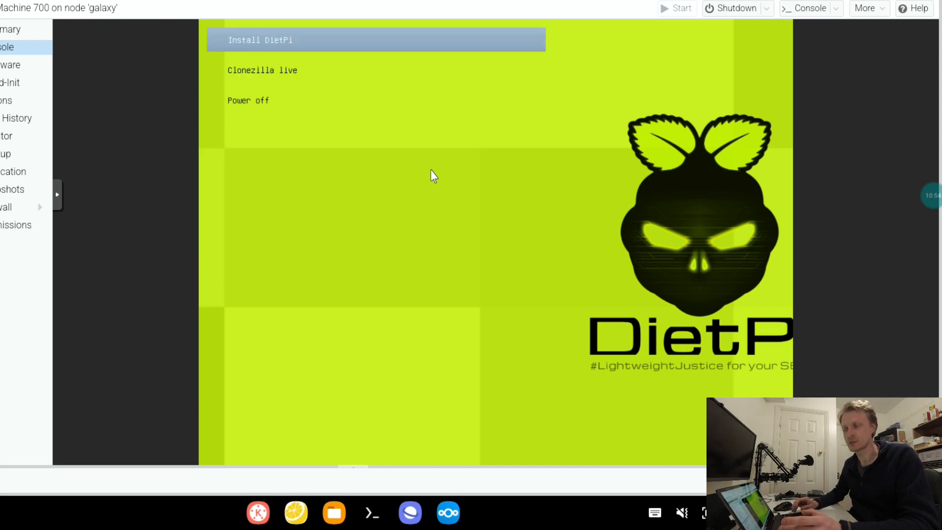
{"action": "key", "text": "Return"}
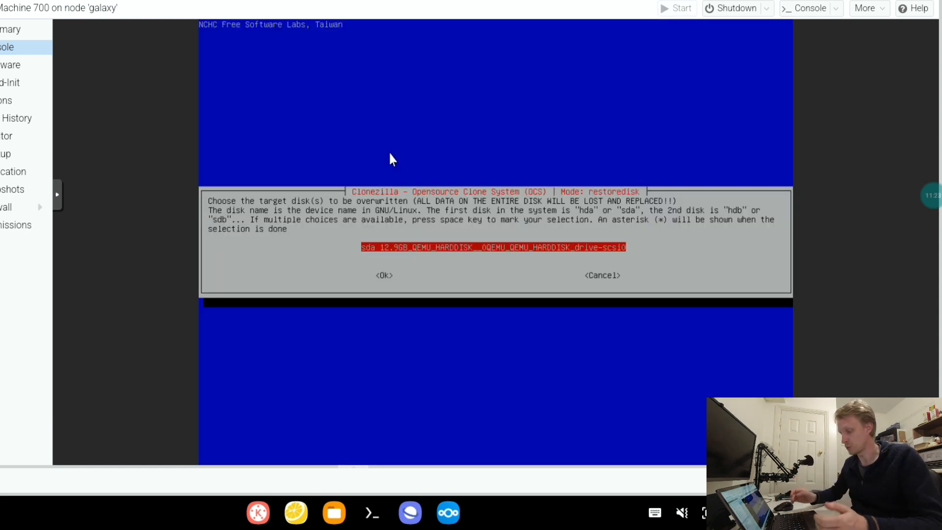
{"action": "key", "text": "Return"}
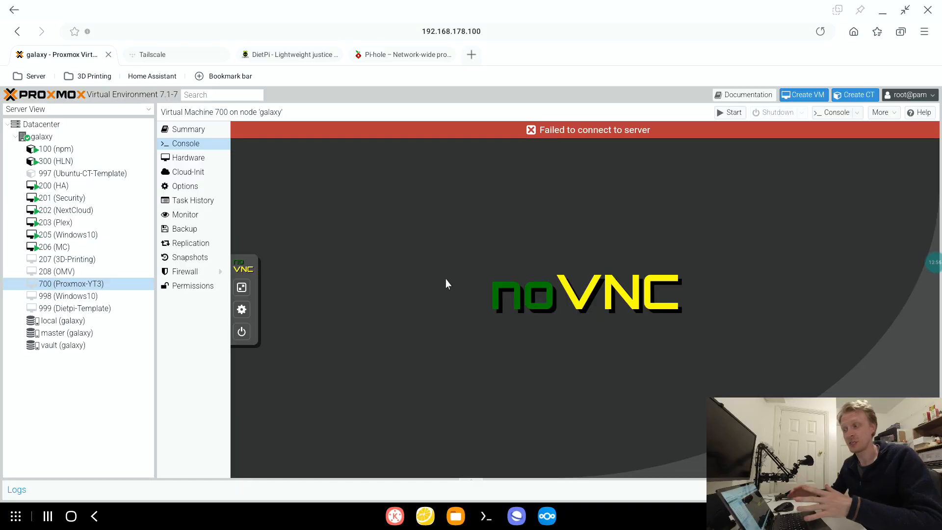
- Start the stopped virtual machine 700 (Proxmox-YT3) again
{"action": "right_click", "coordinate": [59, 288]}
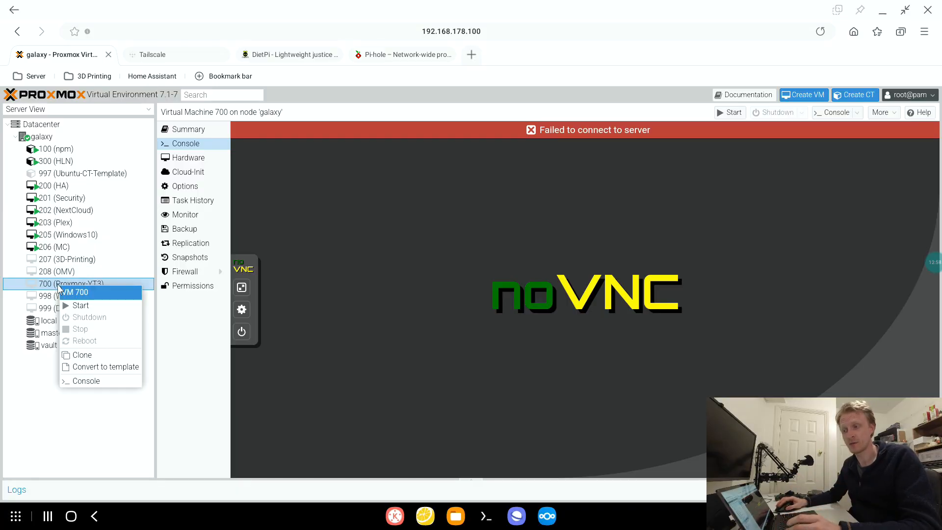
{"action": "left_click", "coordinate": [94, 307]}
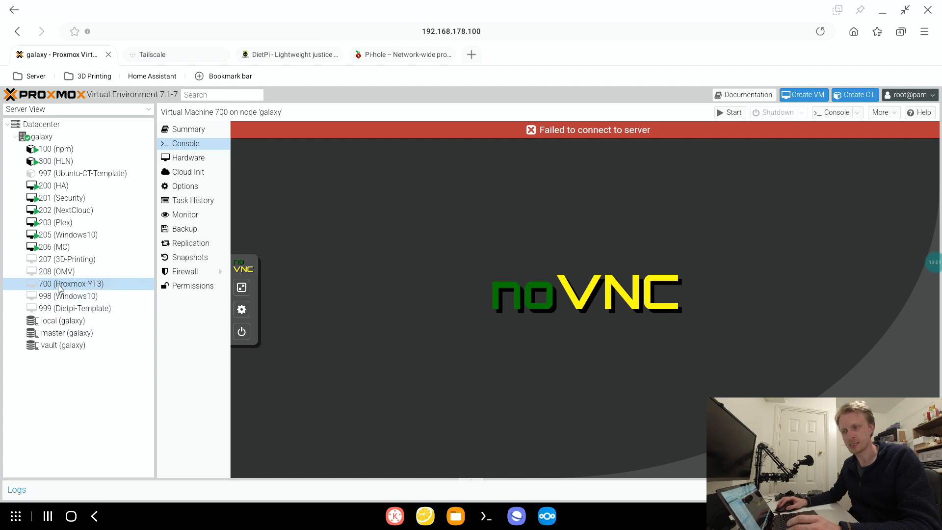
{"action": "left_click", "coordinate": [734, 113]}
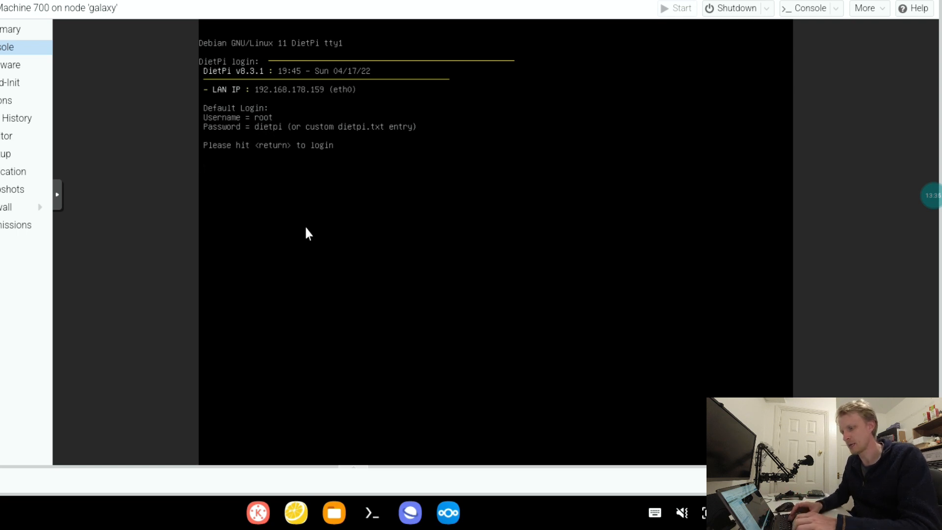
- Log in to the DietPi console as root with the account password
{"action": "key", "text": "Return"}
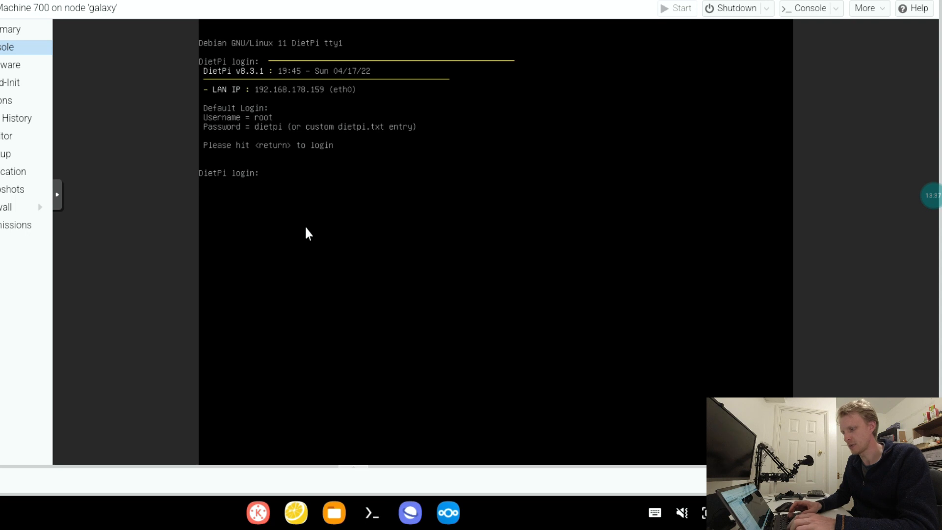
{"action": "type", "text": "root"}
{"action": "key", "text": "Return"}
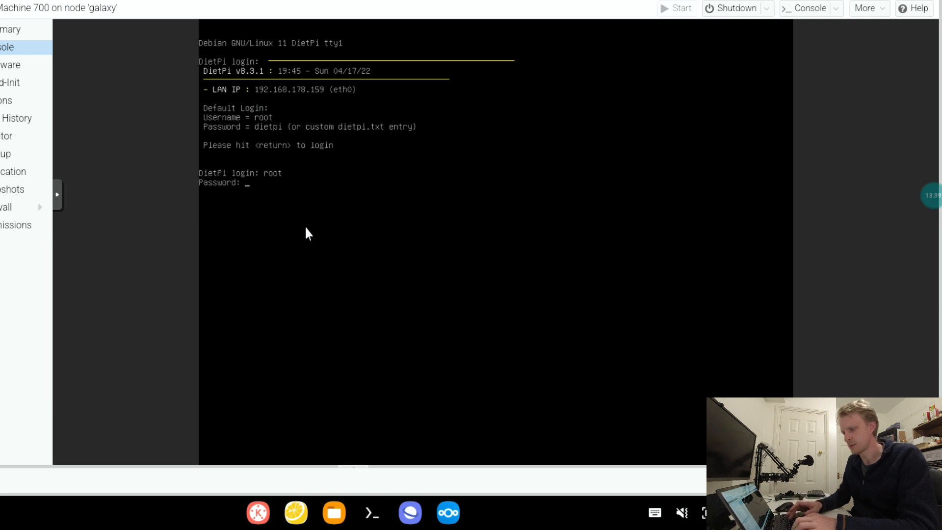
{"action": "key", "text": "Return"}
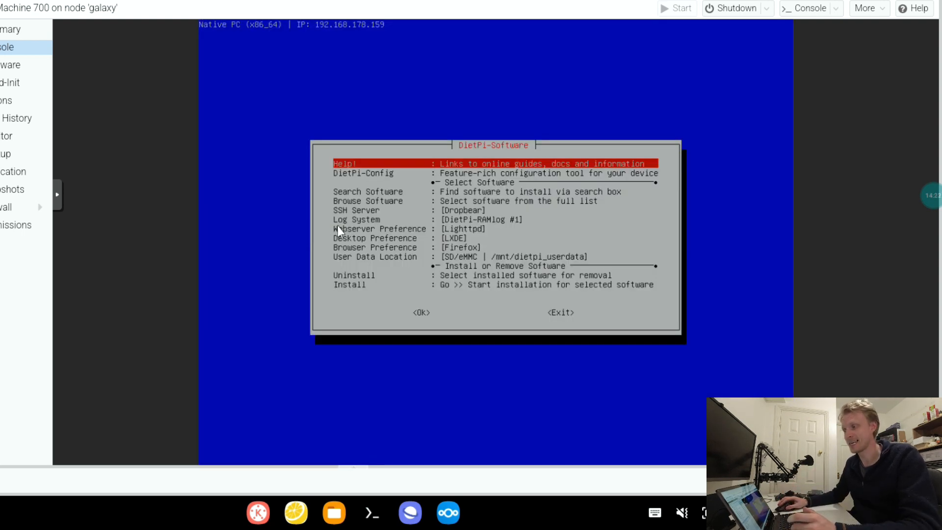
- Start the DietPi-Software installation without additional software and accept continuing with DietPi as a pure minimal image
{"action": "key", "text": "Down"}
{"action": "key", "text": "Down"}
{"action": "key", "text": "Down"}
{"action": "key", "text": "Down"}
{"action": "key", "text": "Down"}
{"action": "key", "text": "Down"}
{"action": "key", "text": "Down"}
{"action": "key", "text": "Down"}
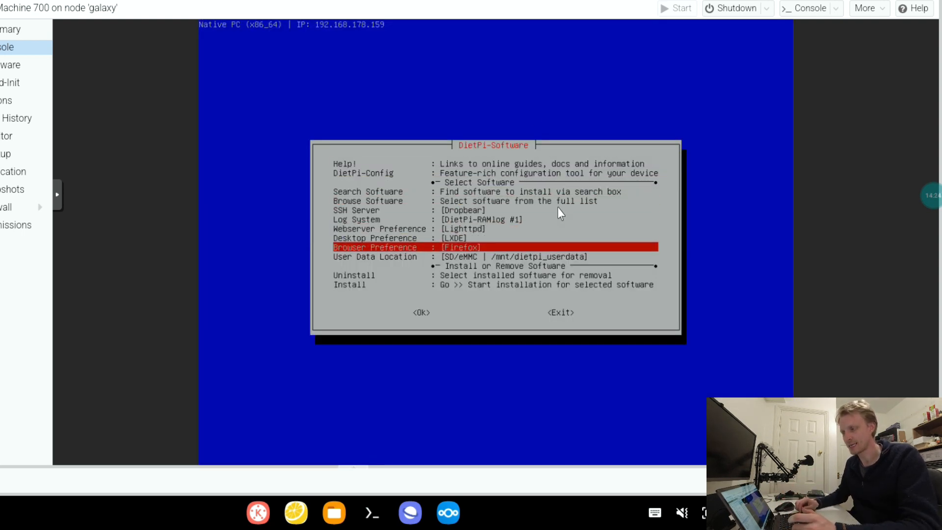
{"action": "key", "text": "Down"}
{"action": "key", "text": "Down"}
{"action": "key", "text": "Down"}
{"action": "key", "text": "Down"}
{"action": "key", "text": "Return"}
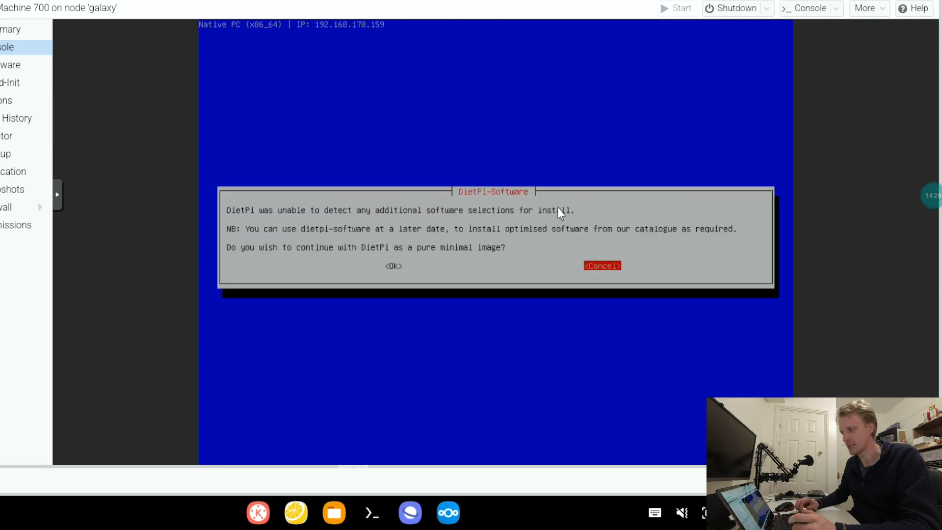
{"action": "key", "text": "Left"}
{"action": "key", "text": "Return"}
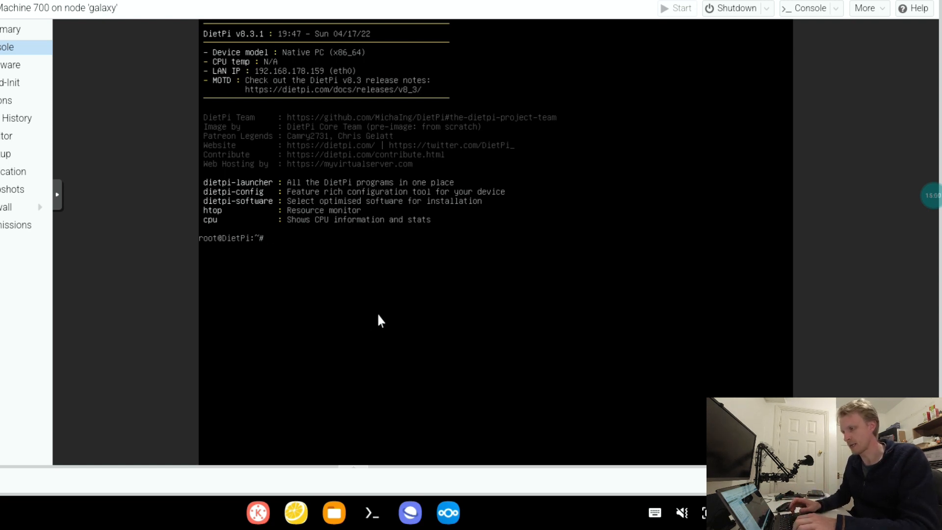
- Test the virtual machine's internet connection by pinging google.com, and stop the ping after a few replies
{"action": "key", "text": "Return"}
{"action": "key", "text": "Return"}
{"action": "key", "text": "Return"}
{"action": "type", "text": "ping goo"}
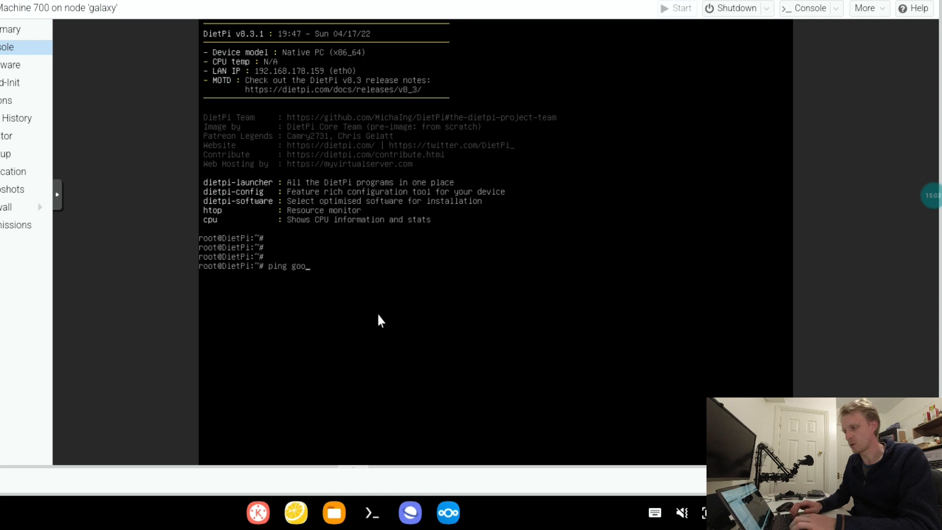
{"action": "type", "text": "gle.com"}
{"action": "key", "text": "Return"}
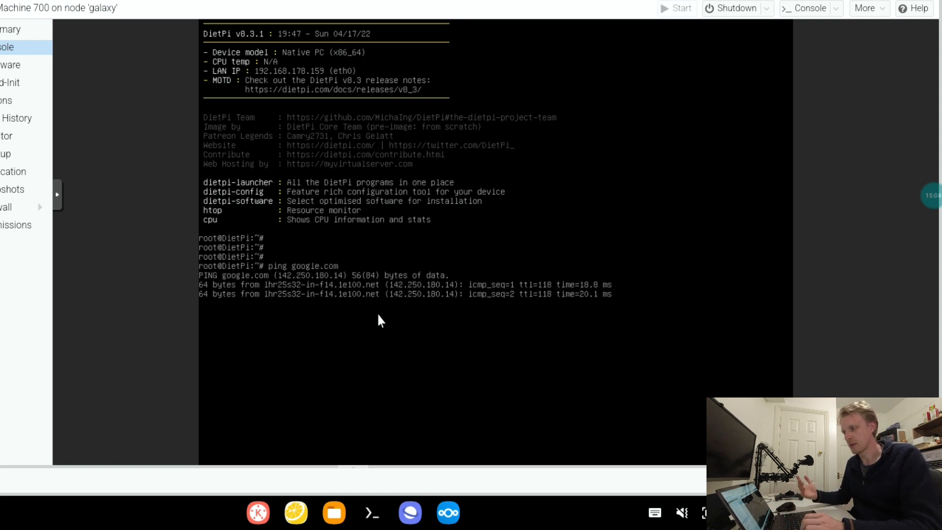
{"action": "key", "text": "ctrl+c"}
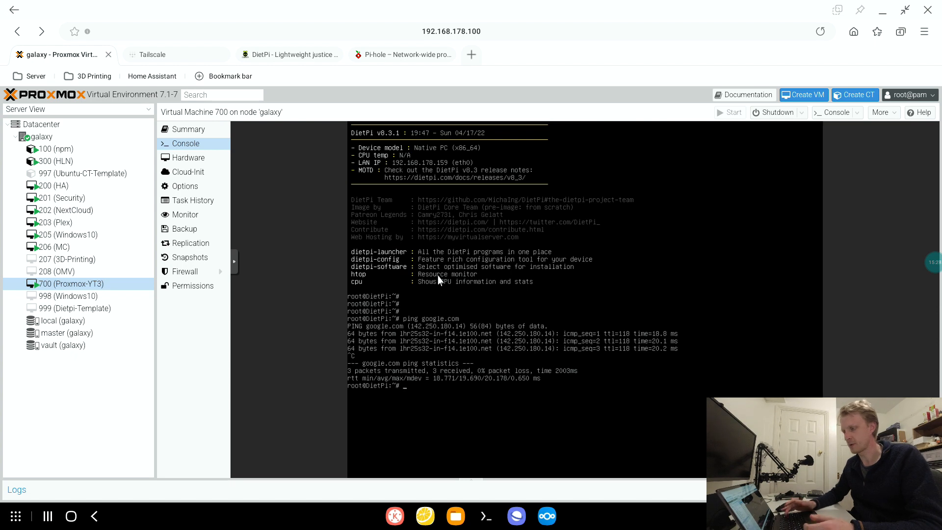
- Leave the virtual machine's console and switch to the Termux terminal app
{"action": "key", "text": "alt+Left"}
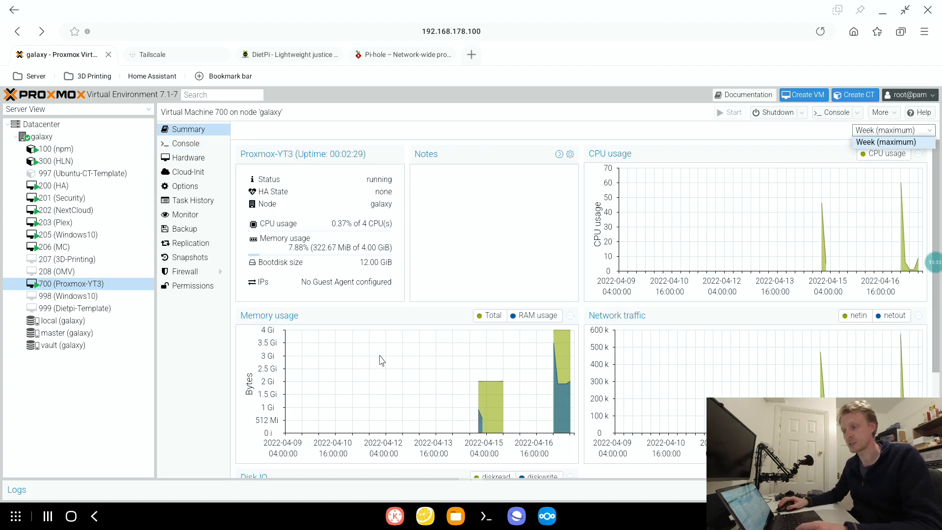
{"action": "left_click", "coordinate": [487, 517]}
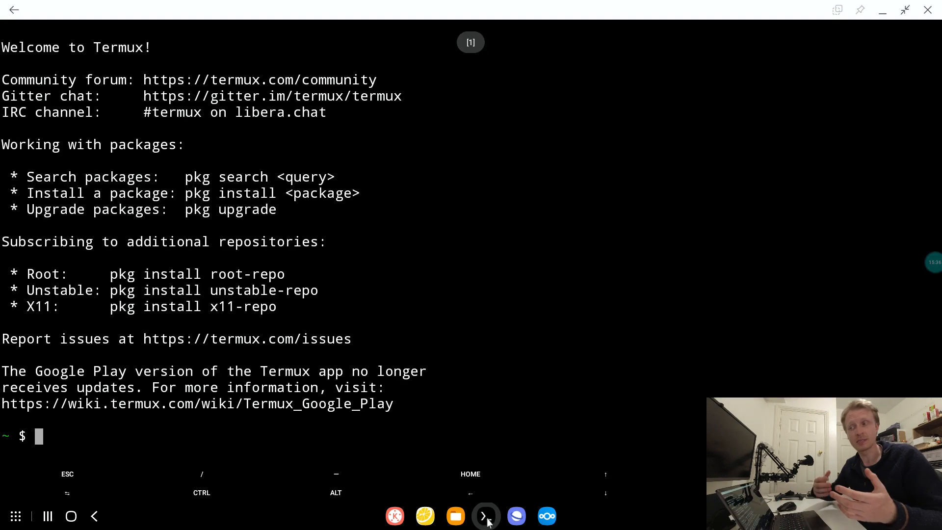
{"action": "type", "text": "ssh "}
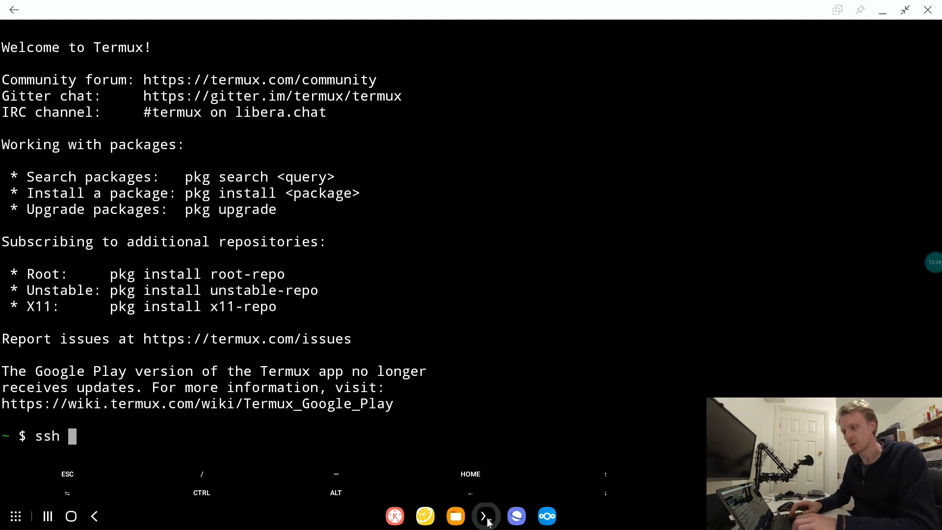
{"action": "type", "text": "ro"}
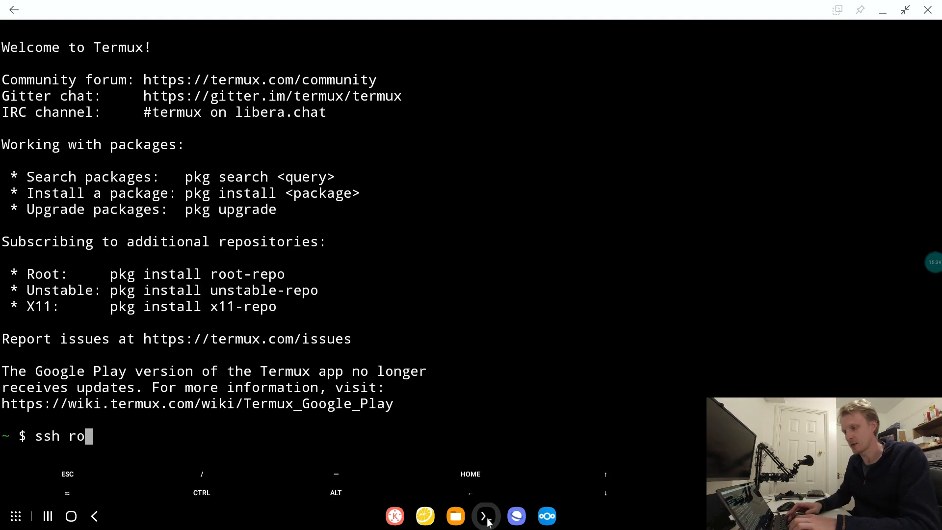
{"action": "type", "text": "ot@1"}
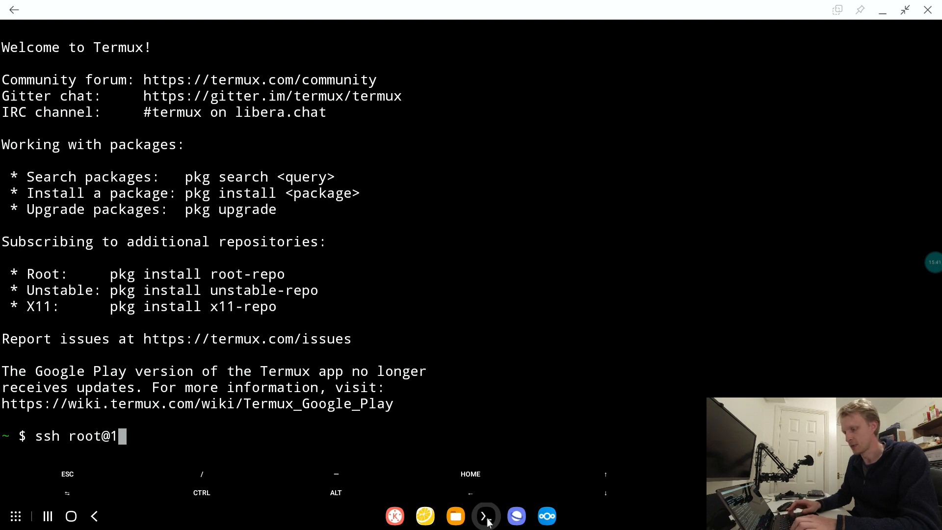
{"action": "type", "text": "92.168.178.159"}
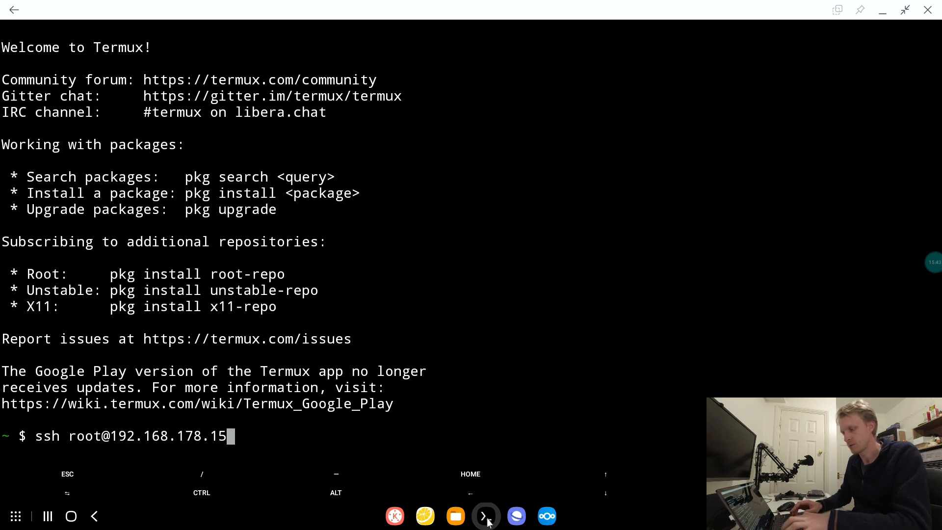
{"action": "key", "text": "Return"}
- Accept the server's host key with yes and log in with the root account's password
{"action": "type", "text": "yes"}
{"action": "key", "text": "Return"}
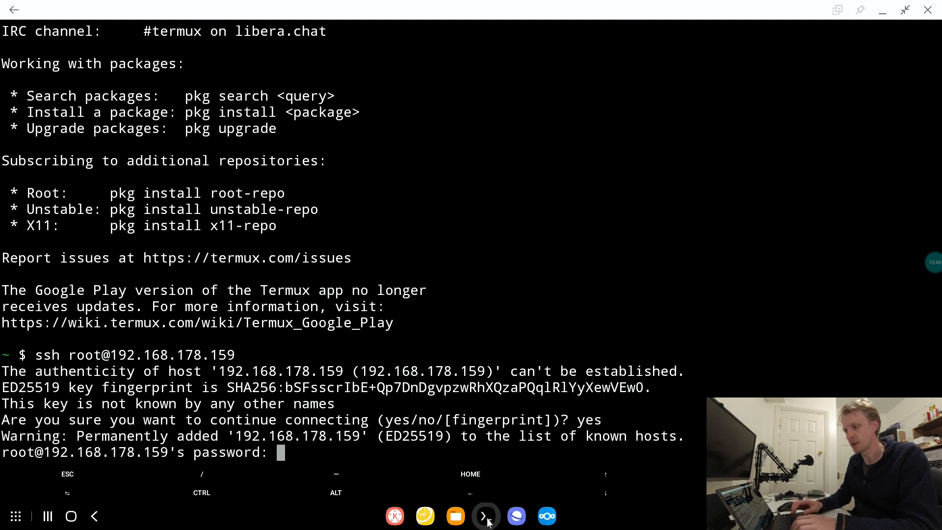
{"action": "key", "text": "Return"}
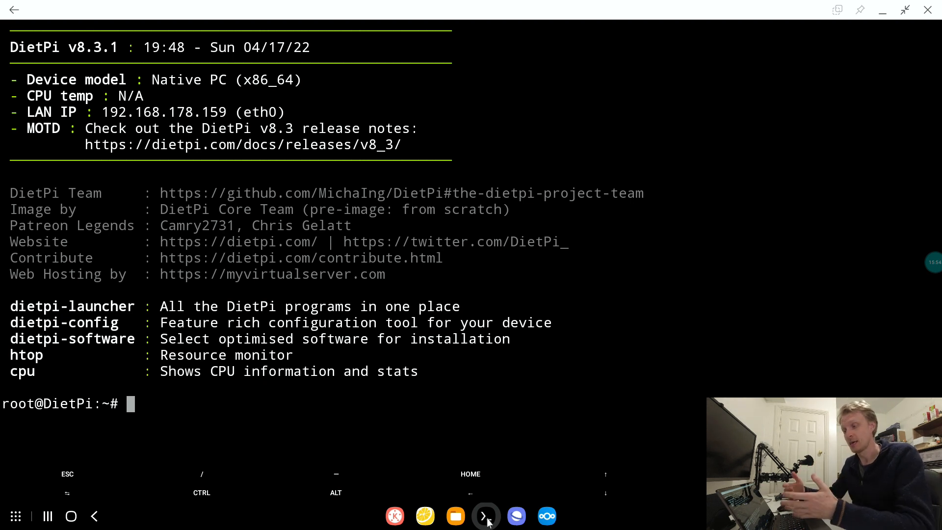
{"action": "key", "text": "Return"}
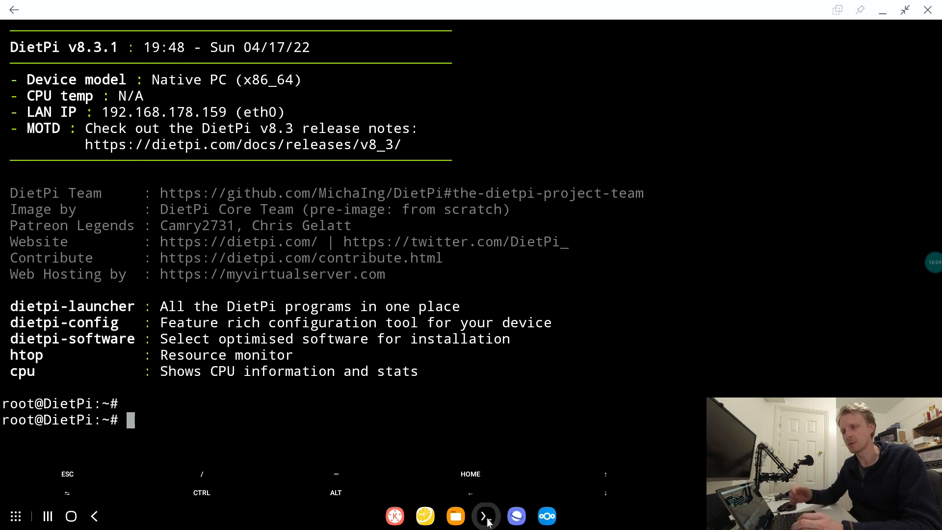
- Open the file /etc/sysctl.conf in the nano editor
{"action": "type", "text": "n"}
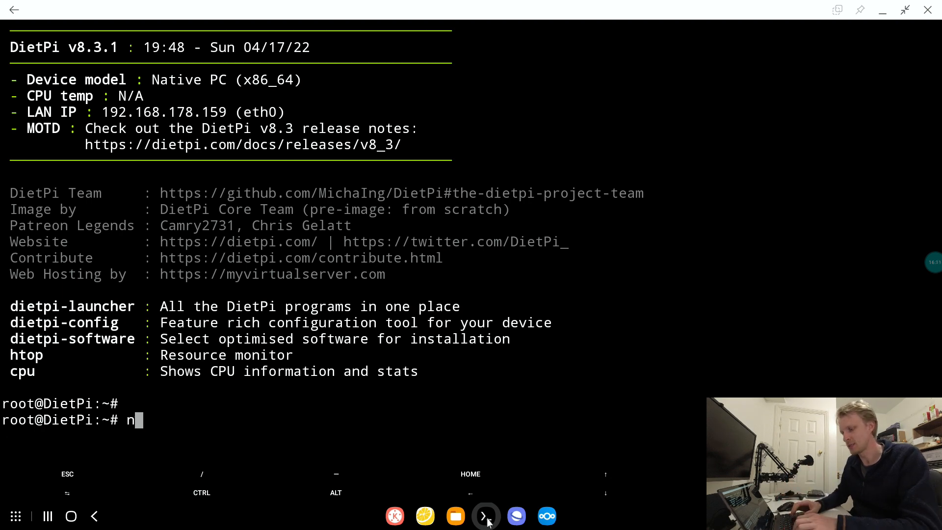
{"action": "type", "text": "ano"}
{"action": "left_click", "coordinate": [486, 521]}
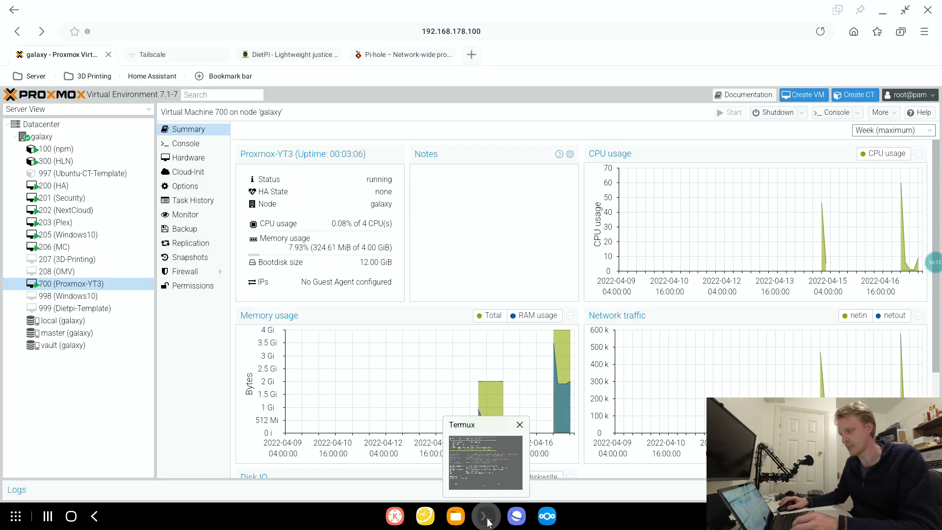
{"action": "left_click", "coordinate": [487, 520]}
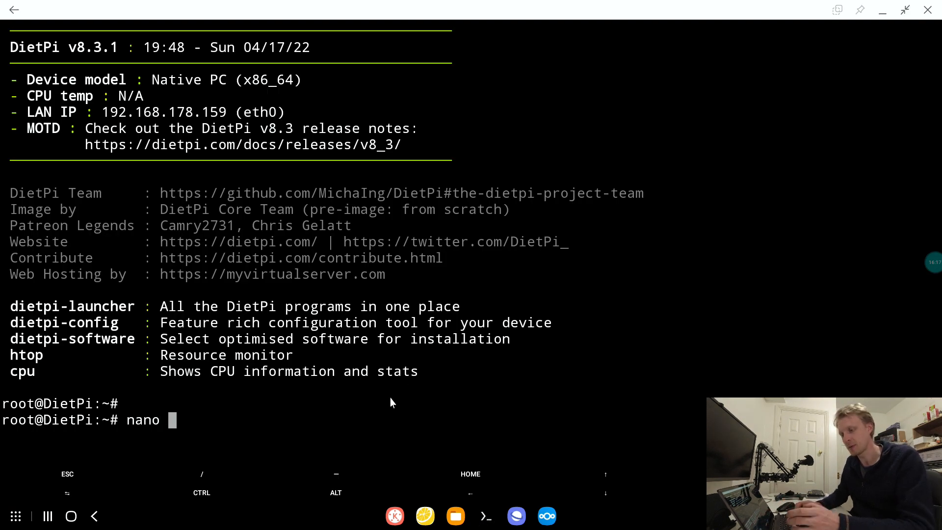
{"action": "type", "text": "/etc/s"}
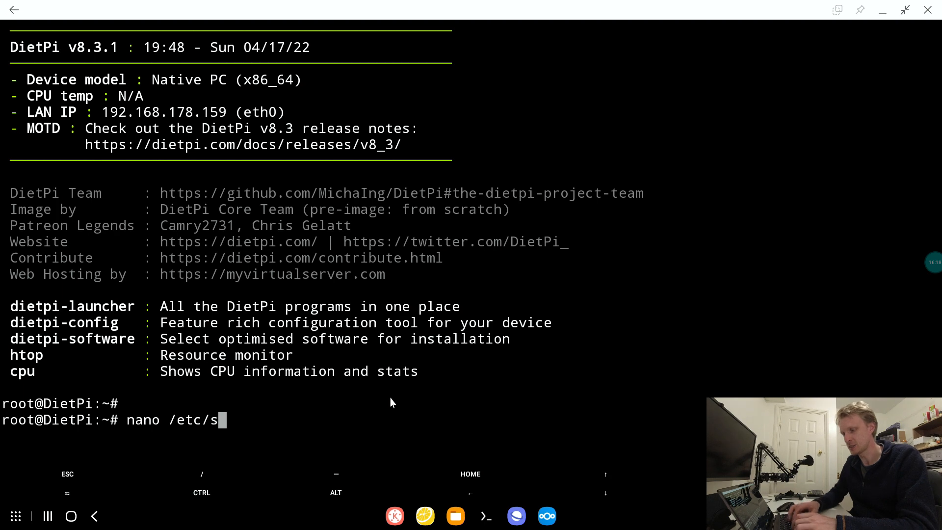
{"action": "type", "text": "ysctl.conf"}
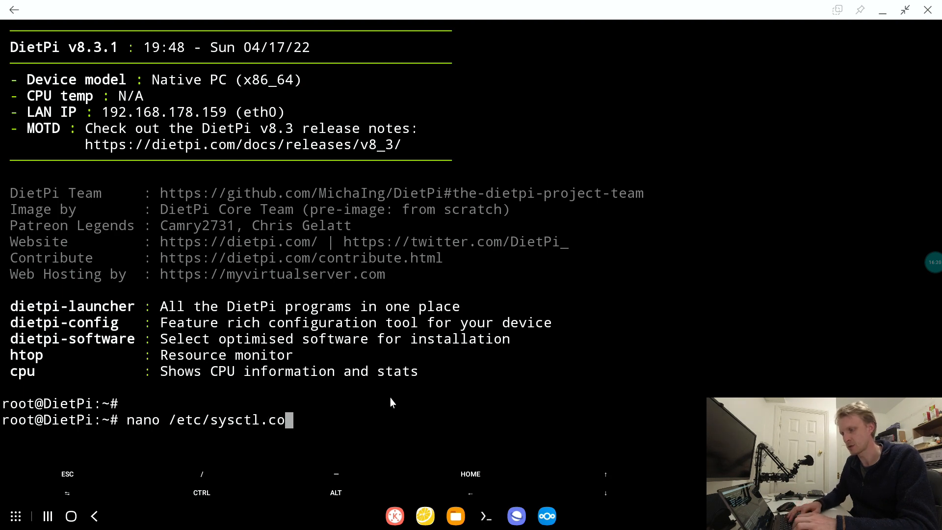
{"action": "key", "text": "Return"}
- Uncomment the net.ipv4.ip_forward=1 line to enable IPv4 packet forwarding, then save the file and exit nano
{"action": "key", "text": "Down"}
{"action": "key", "text": "Down"}
{"action": "key", "text": "Down"}
{"action": "key", "text": "Down"}
{"action": "key", "text": "Down"}
{"action": "key", "text": "Down"}
{"action": "key", "text": "Down"}
{"action": "key", "text": "Down"}
{"action": "key", "text": "Down"}
{"action": "key", "text": "Down"}
{"action": "key", "text": "Down"}
{"action": "key", "text": "Down"}
{"action": "key", "text": "Down"}
{"action": "key", "text": "Down"}
{"action": "key", "text": "Down"}
{"action": "key", "text": "Down"}
{"action": "key", "text": "Down"}
{"action": "key", "text": "Down"}
{"action": "key", "text": "Down"}
{"action": "key", "text": "Down"}
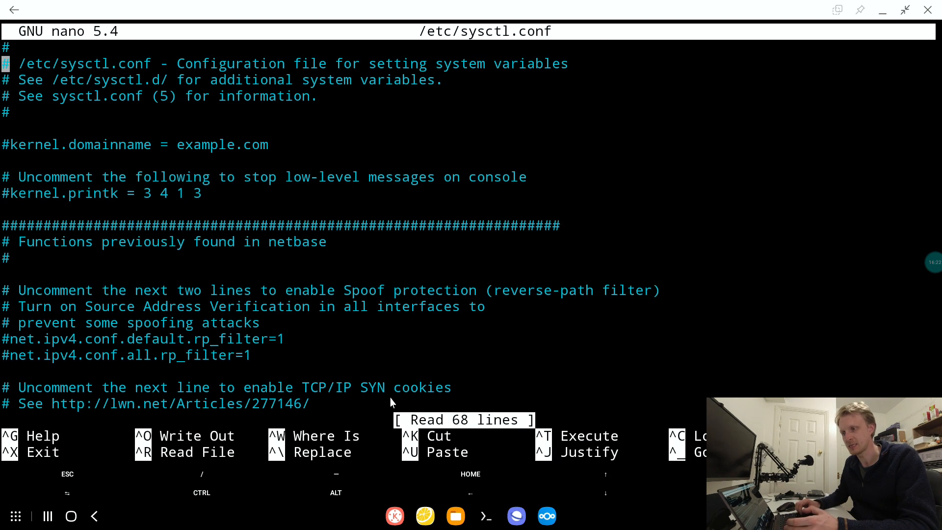
{"action": "key", "text": "Down"}
{"action": "key", "text": "Down"}
{"action": "key", "text": "Down"}
{"action": "key", "text": "Down"}
{"action": "key", "text": "Down"}
{"action": "key", "text": "Down"}
{"action": "key", "text": "Down"}
{"action": "key", "text": "Down"}
{"action": "key", "text": "Down"}
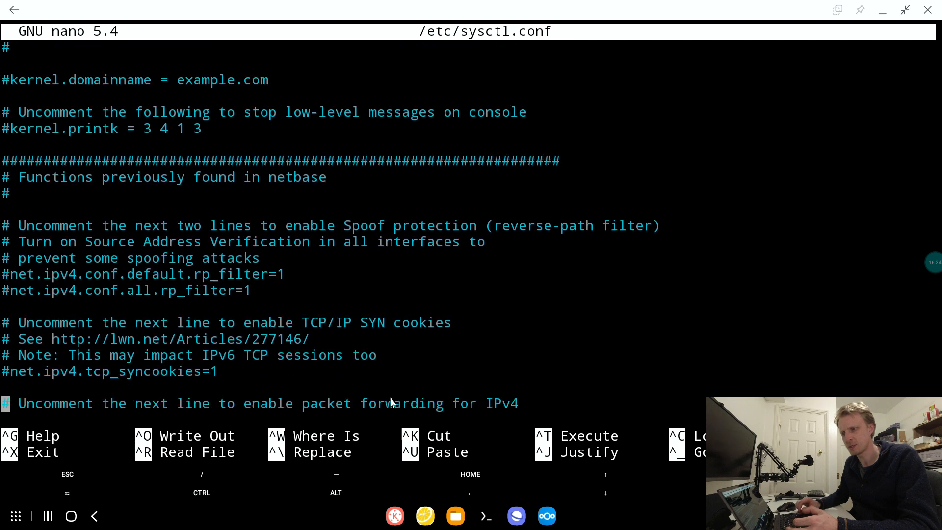
{"action": "key", "text": "Up"}
{"action": "key", "text": "Up"}
{"action": "key", "text": "Up"}
{"action": "key", "text": "Up"}
{"action": "key", "text": "Down"}
{"action": "key", "text": "Down"}
{"action": "key", "text": "Down"}
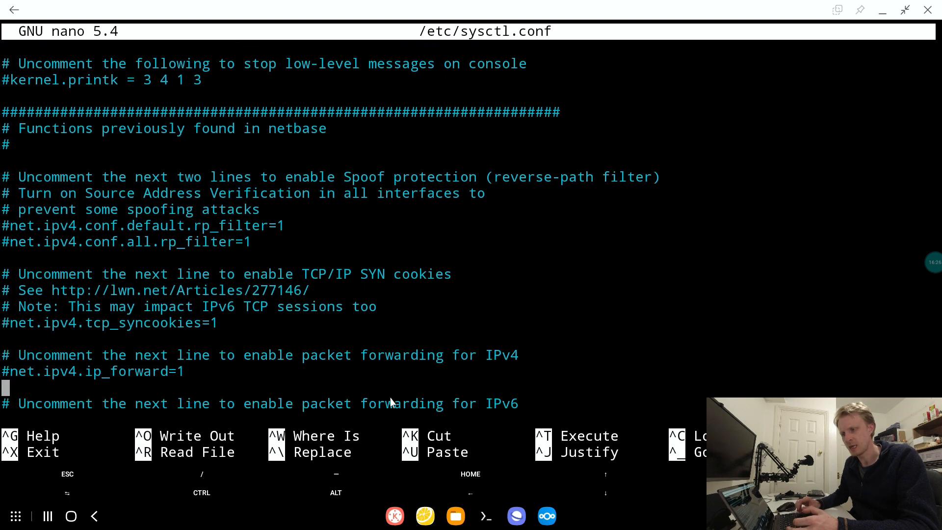
{"action": "key", "text": "Up"}
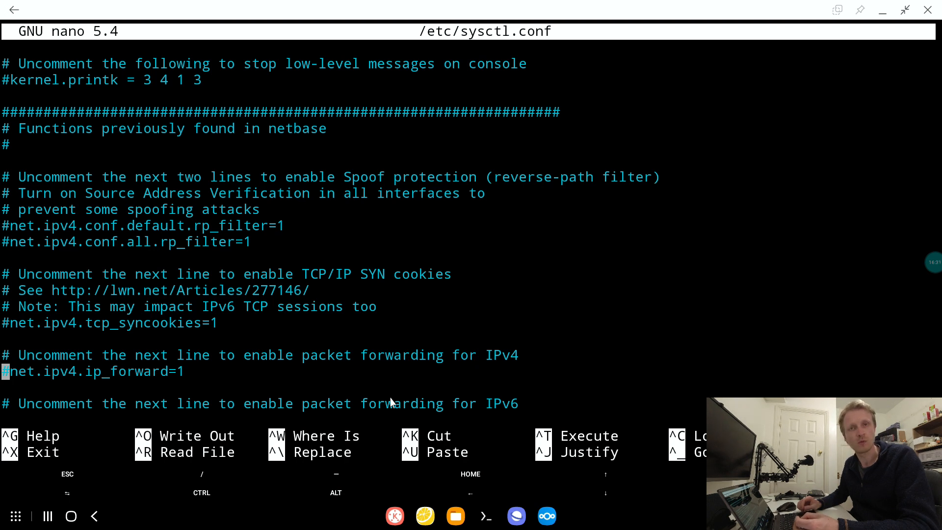
{"action": "key", "text": "Delete"}
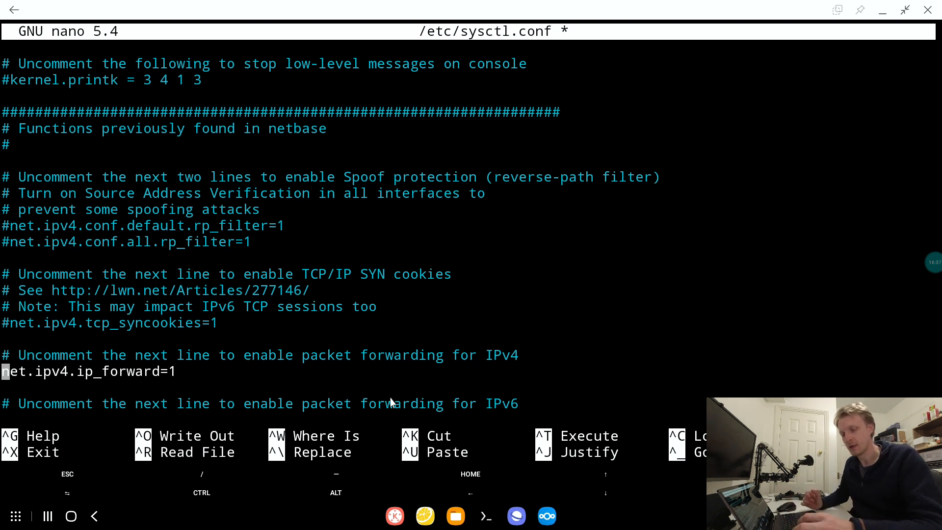
{"action": "key", "text": "ctrl+x"}
{"action": "key", "text": "y"}
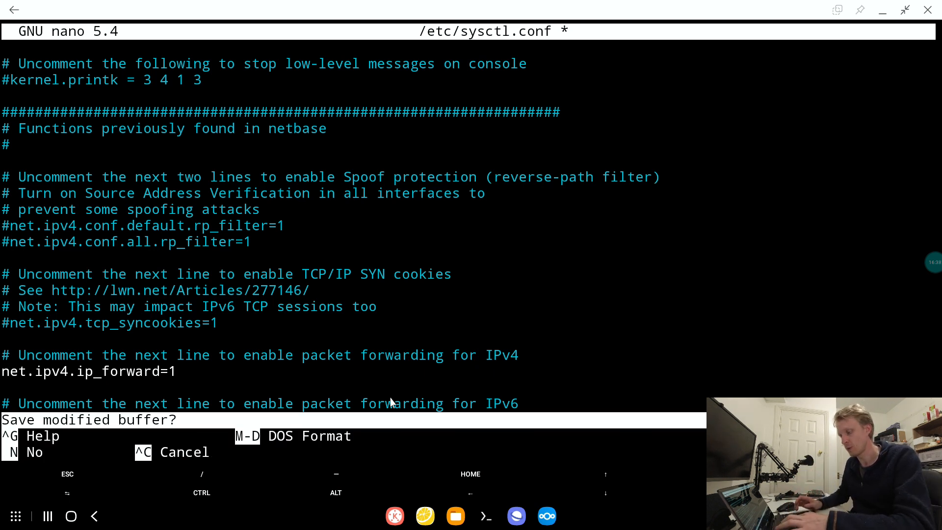
{"action": "key", "text": "Return"}
- Launch dietpi-config, open the hostname setting in Security Options, and clear the existing hostname
{"action": "type", "text": "dietpi-"}
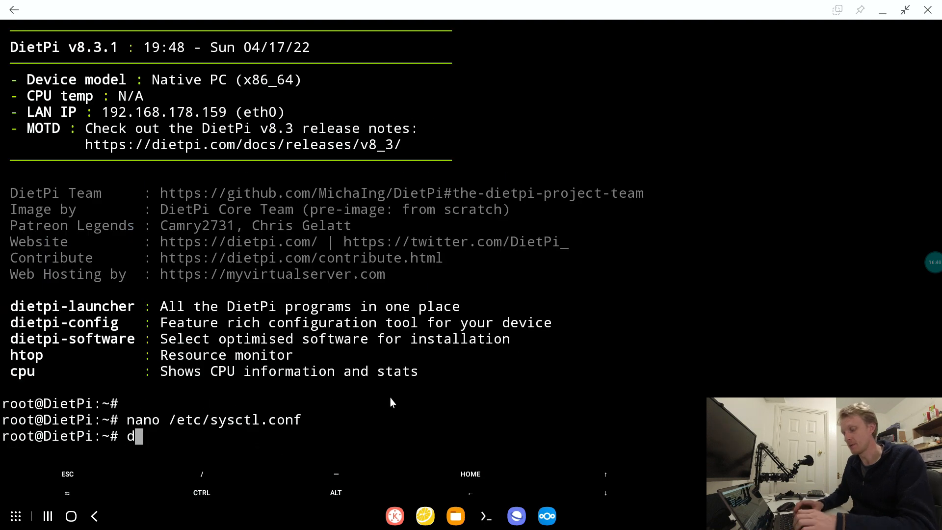
{"action": "type", "text": "config"}
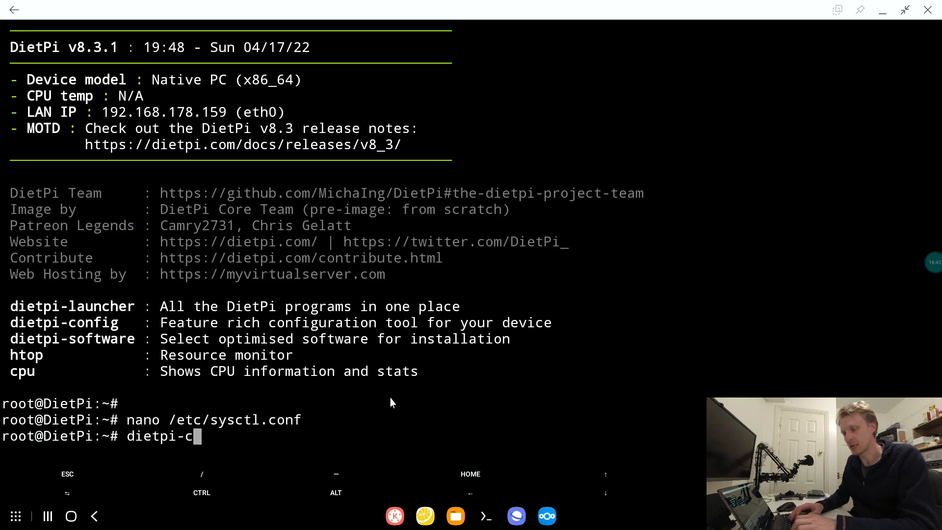
{"action": "key", "text": "Return"}
{"action": "key", "text": "Down"}
{"action": "key", "text": "Down"}
{"action": "key", "text": "Down"}
{"action": "key", "text": "Down"}
{"action": "key", "text": "Down"}
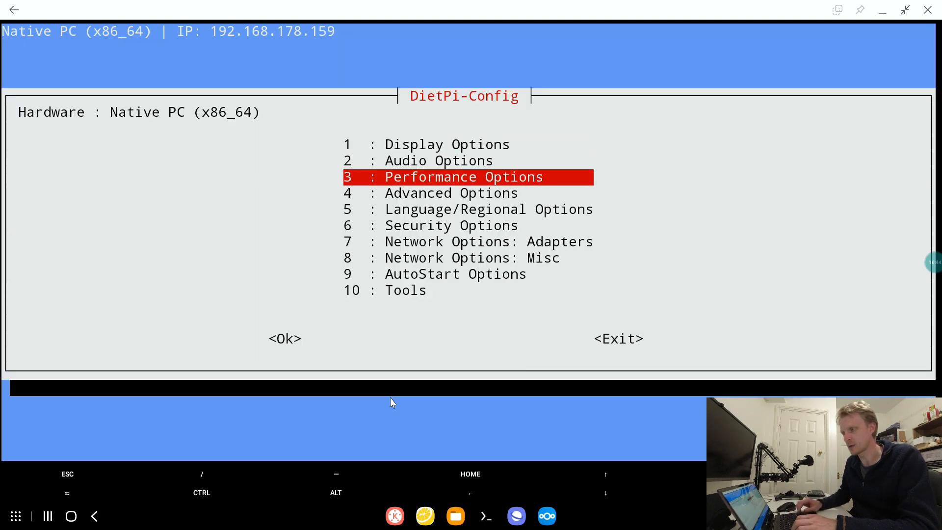
{"action": "key", "text": "Return"}
{"action": "key", "text": "Down"}
{"action": "key", "text": "Return"}
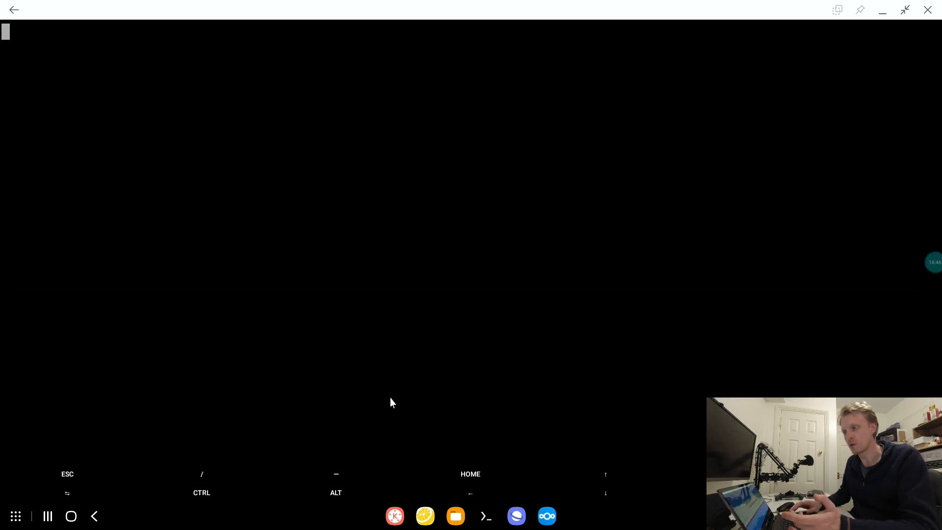
{"action": "key", "text": "BackSpace"}
{"action": "key", "text": "BackSpace"}
{"action": "key", "text": "BackSpace"}
{"action": "key", "text": "BackSpace"}
{"action": "key", "text": "BackSpace"}
{"action": "key", "text": "BackSpace"}
{"action": "type", "text": "y"}
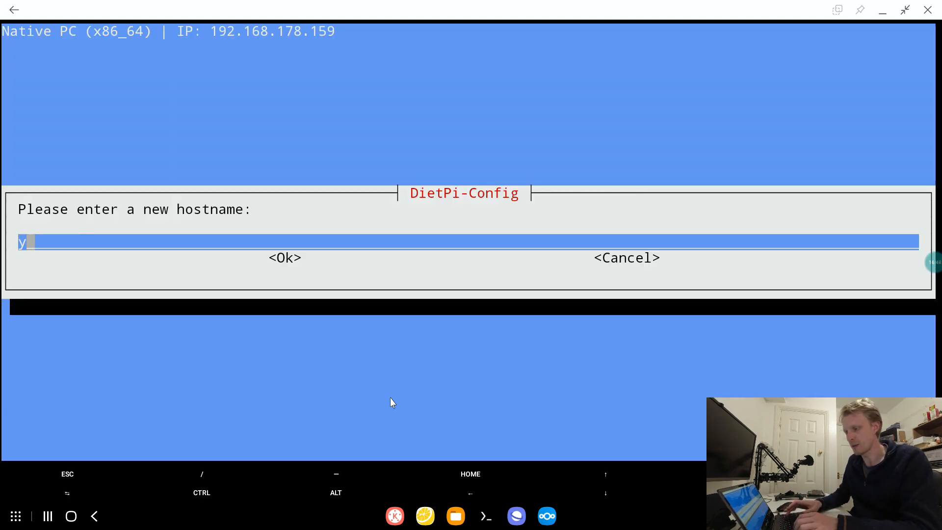
{"action": "type", "text": "t3"}
{"action": "key", "text": "BackSpace"}
{"action": "key", "text": "BackSpace"}
{"action": "key", "text": "BackSpace"}
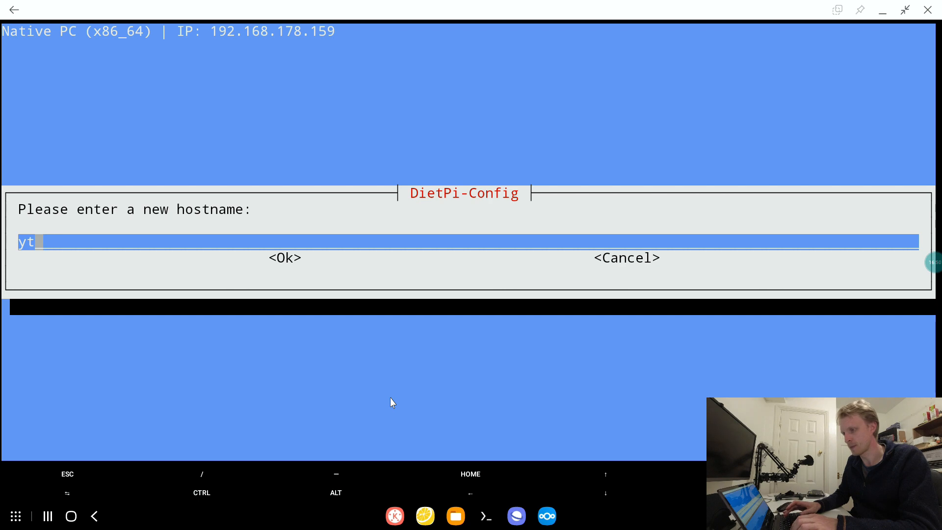
- Enter episode-yt3 as the new system hostname and confirm it
{"action": "type", "text": "pisode-yt3"}
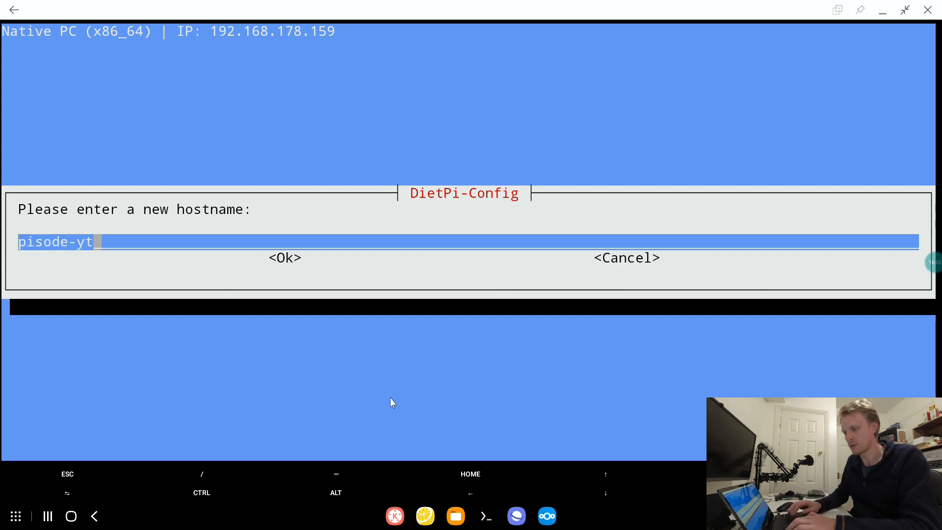
{"action": "key", "text": "Tab"}
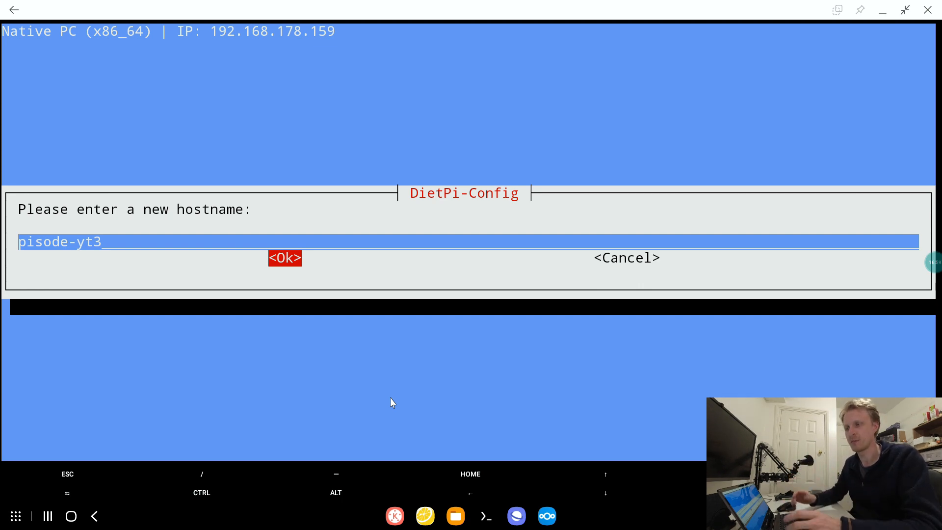
{"action": "key", "text": "shift+Tab"}
{"action": "key", "text": "Left"}
{"action": "key", "text": "Left"}
{"action": "key", "text": "Left"}
{"action": "key", "text": "Left"}
{"action": "key", "text": "Left"}
{"action": "key", "text": "Left"}
{"action": "key", "text": "Left"}
{"action": "key", "text": "Left"}
{"action": "key", "text": "Left"}
{"action": "key", "text": "Left"}
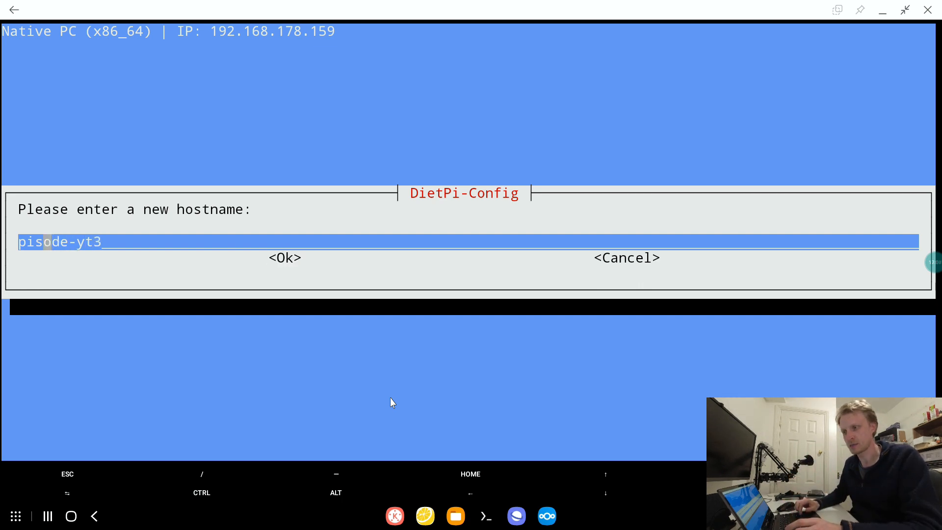
{"action": "type", "text": "e"}
{"action": "key", "text": "Tab"}
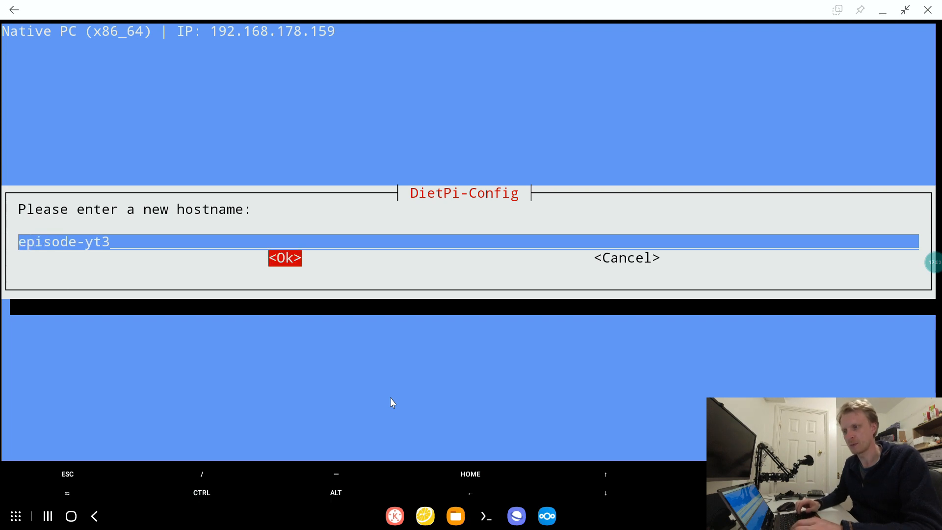
{"action": "key", "text": "Return"}
- Exit DietPi-Config back to the shell and reboot the virtual machine
{"action": "key", "text": "Tab"}
{"action": "key", "text": "Tab"}
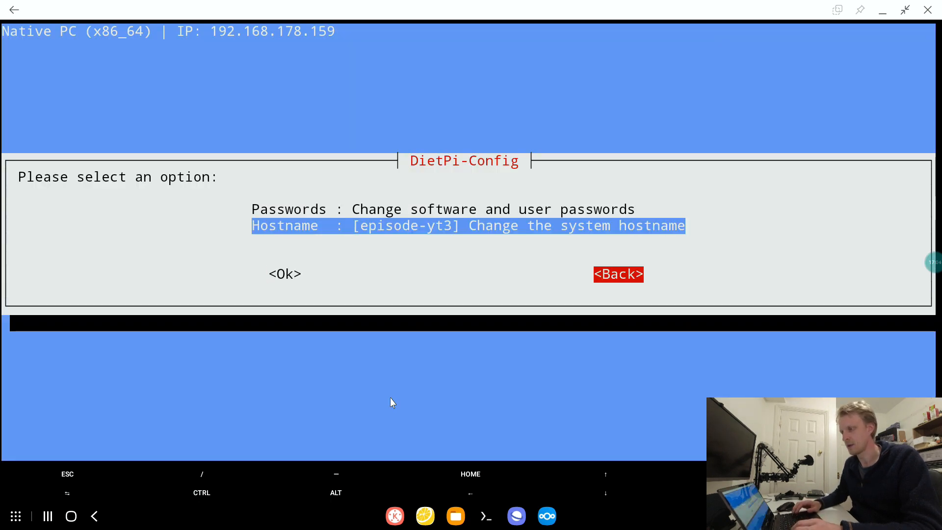
{"action": "key", "text": "Return"}
{"action": "key", "text": "Return"}
{"action": "key", "text": "Tab"}
{"action": "key", "text": "Return"}
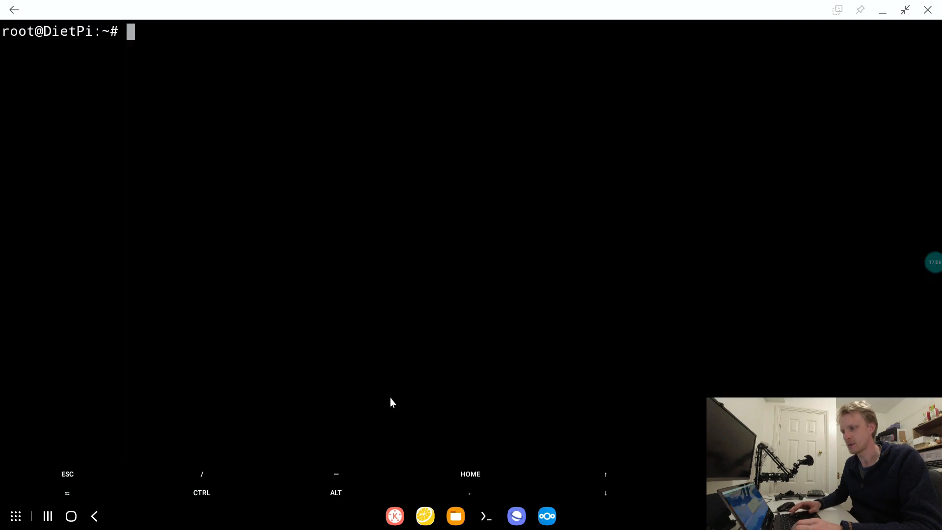
{"action": "type", "text": "reboot"}
{"action": "key", "text": "Return"}
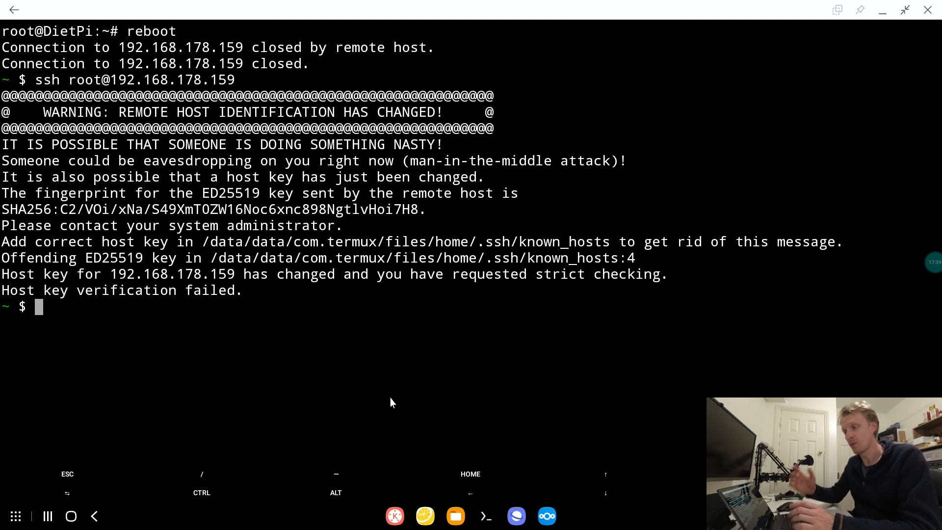
- Change to Termux's local .ssh directory and delete the known_hosts file
{"action": "type", "text": "cd "}
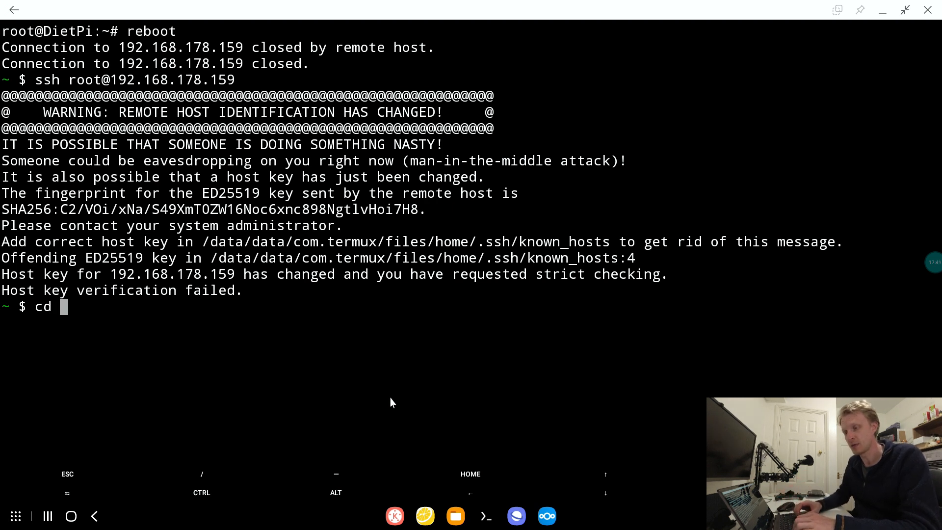
{"action": "type", "text": ".s"}
{"action": "key", "text": "Tab"}
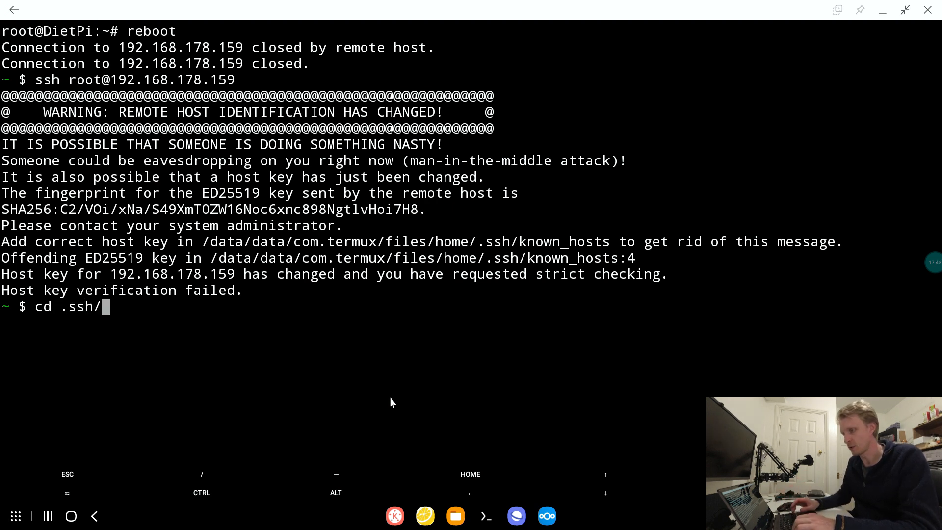
{"action": "key", "text": "Return"}
{"action": "type", "text": "rm kn"}
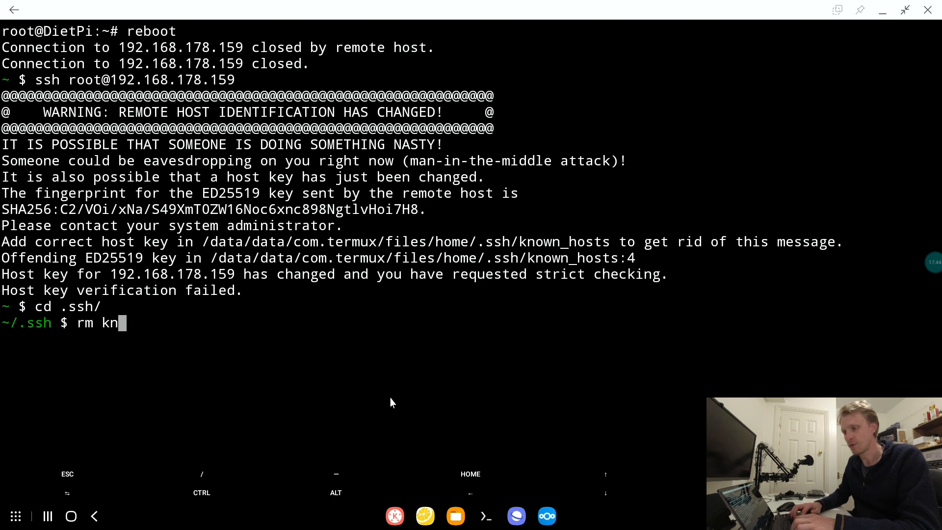
{"action": "key", "text": "Tab"}
{"action": "key", "text": "Return"}
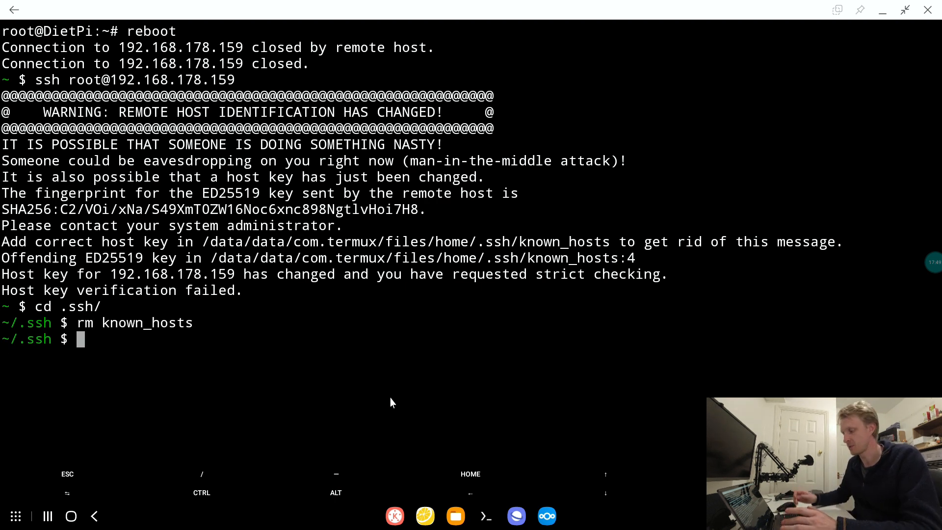
{"action": "key", "text": "Up"}
{"action": "key", "text": "Up"}
{"action": "key", "text": "Up"}
{"action": "key", "text": "Return"}
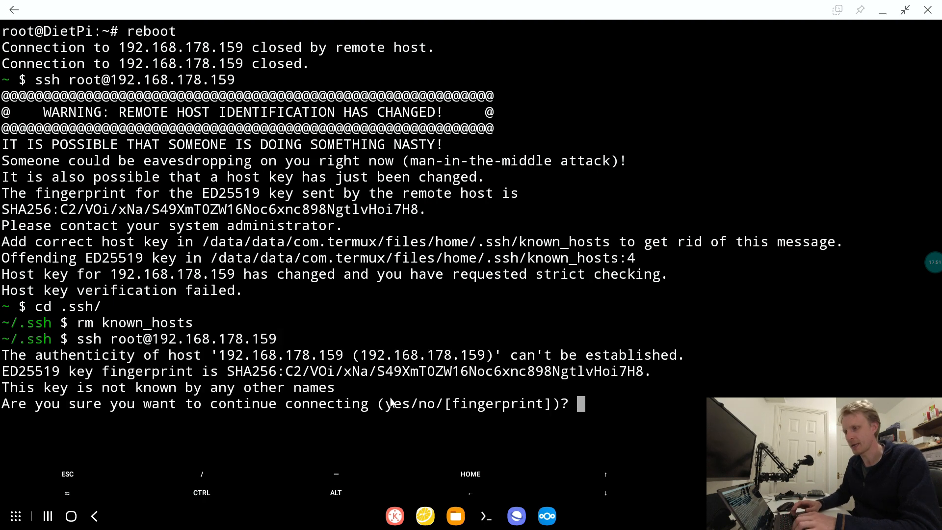
{"action": "type", "text": "yes"}
{"action": "key", "text": "Return"}
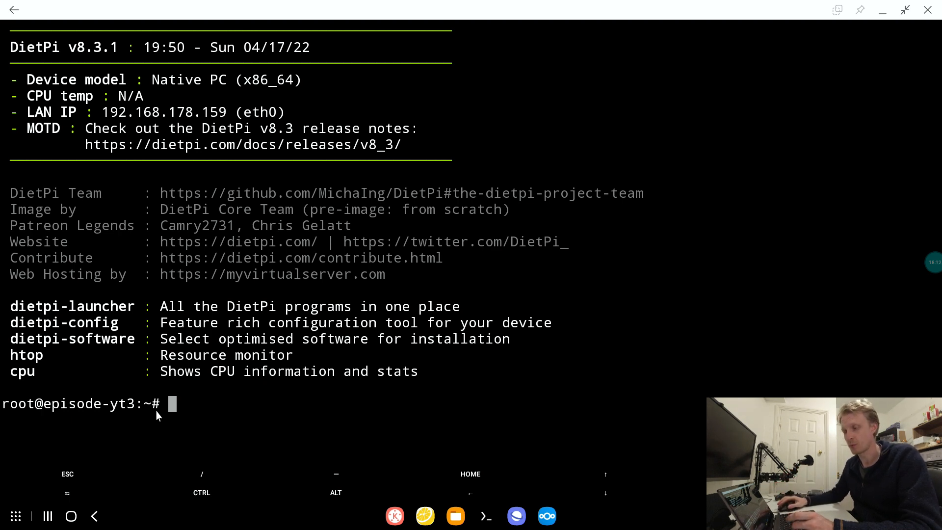
- Switch to the browser, open the install instructions from the Pi-hole site, and copy the one-step automated install command
{"action": "left_click", "coordinate": [517, 519]}
{"action": "left_click", "coordinate": [388, 57]}
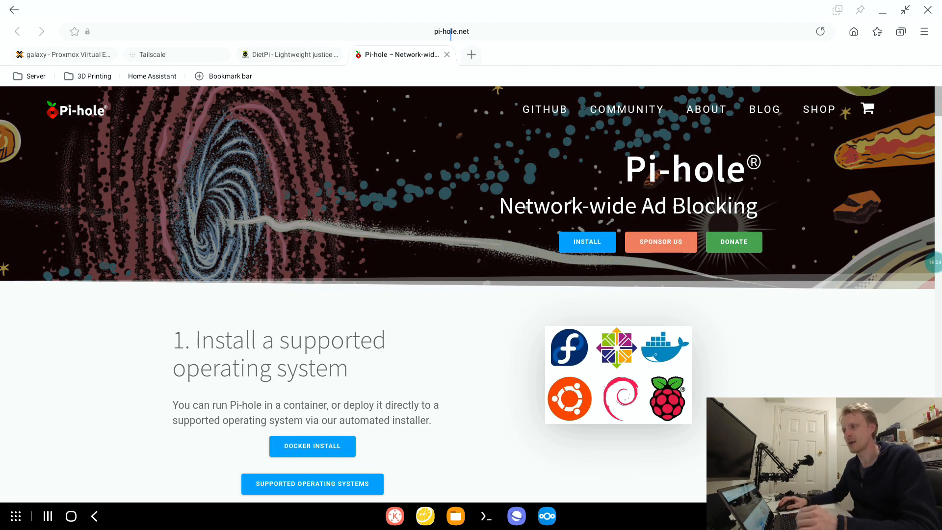
{"action": "left_click", "coordinate": [594, 245]}
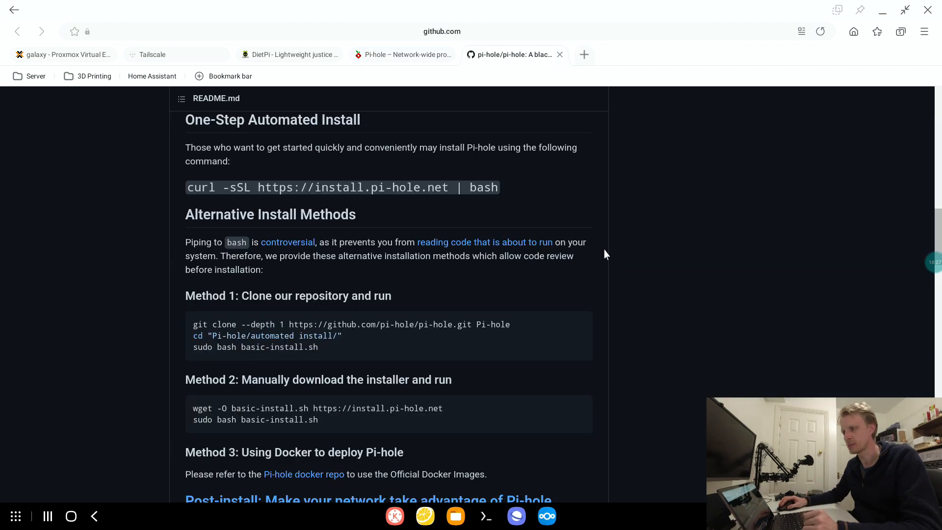
{"action": "triple_click", "coordinate": [360, 188]}
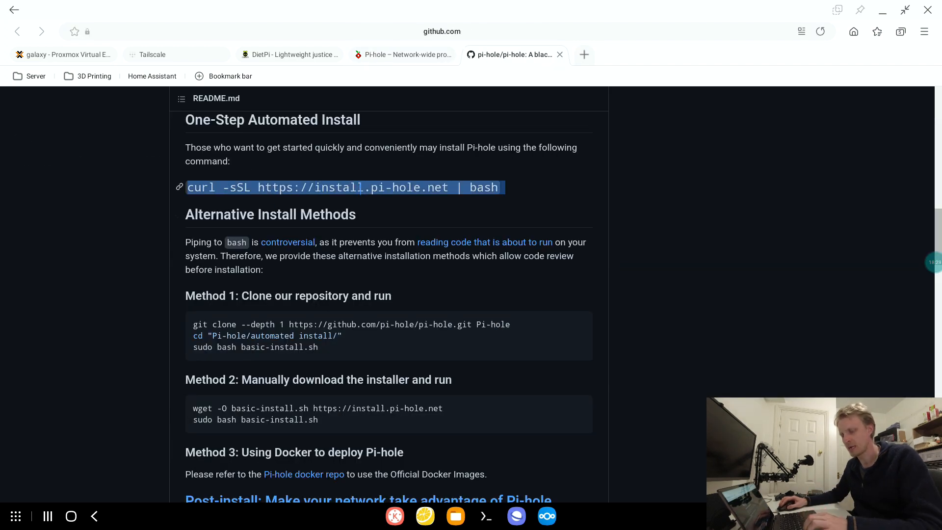
{"action": "right_click", "coordinate": [361, 187]}
{"action": "left_click", "coordinate": [381, 200]}
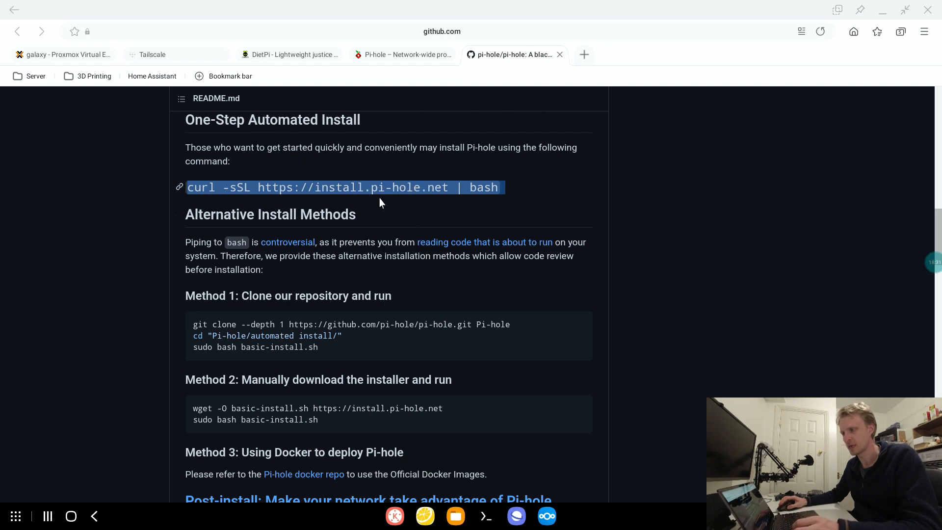
{"action": "left_click", "coordinate": [492, 525]}
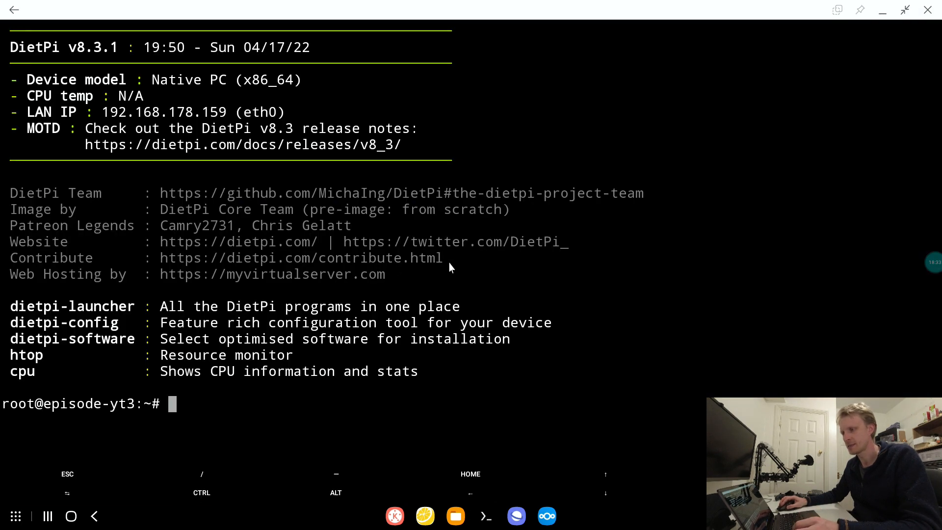
{"action": "key", "text": "ctrl+l"}
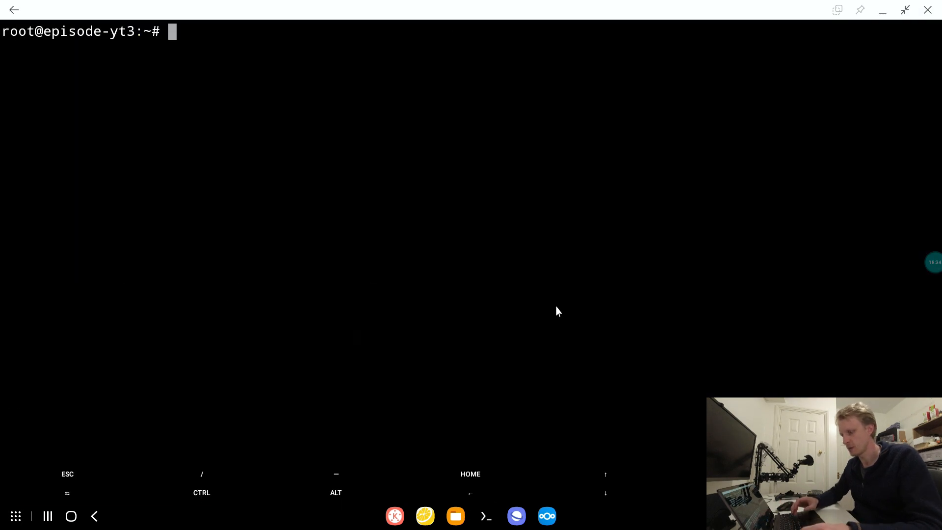
{"action": "right_click", "coordinate": [410, 140]}
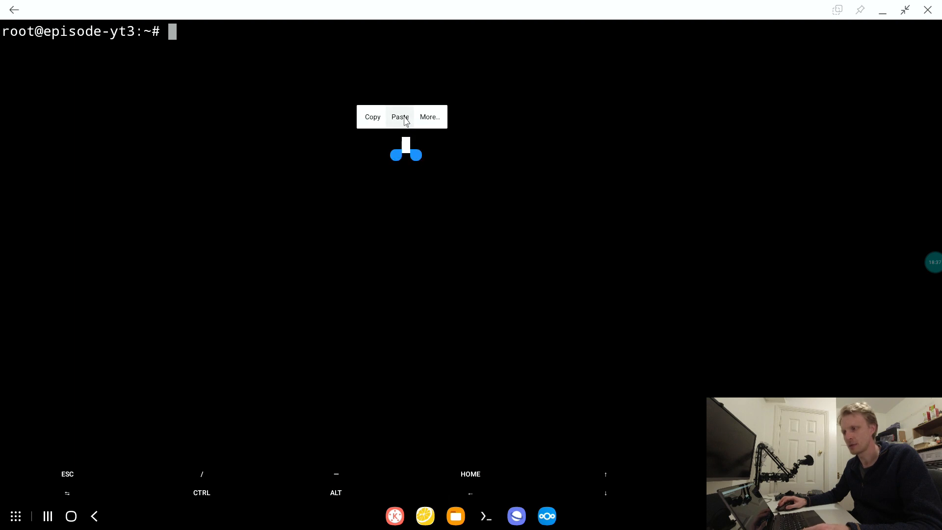
{"action": "left_click", "coordinate": [401, 117]}
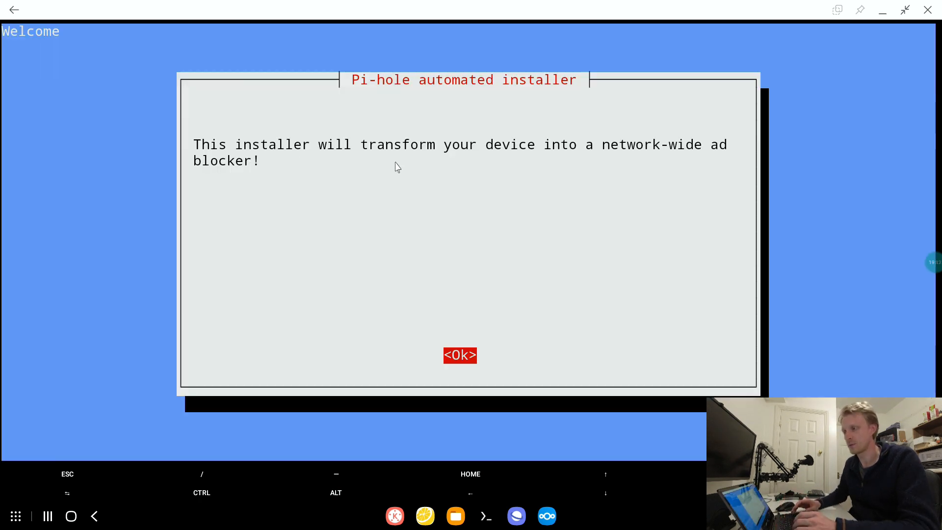
- Proceed through the Pi-hole installer's introductory messages and answer Yes to the static IP notice
{"action": "key", "text": "Return"}
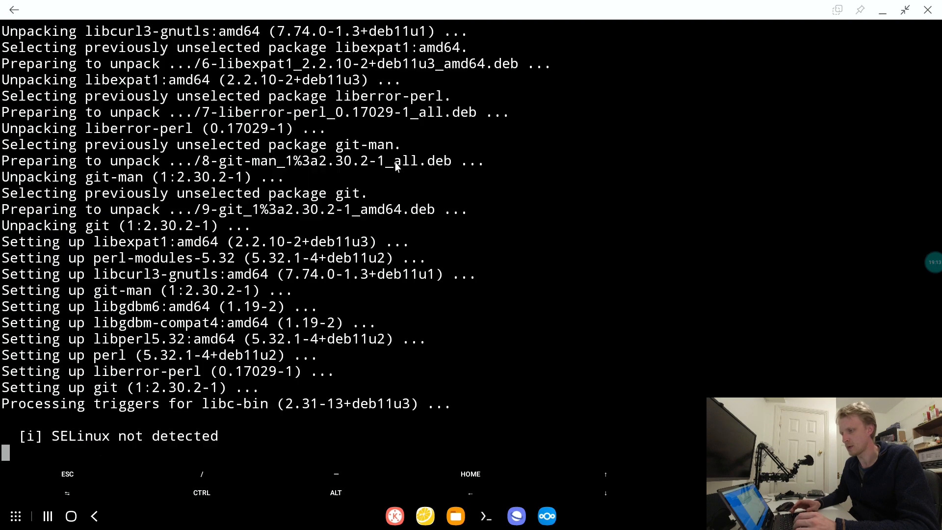
{"action": "key", "text": "Return"}
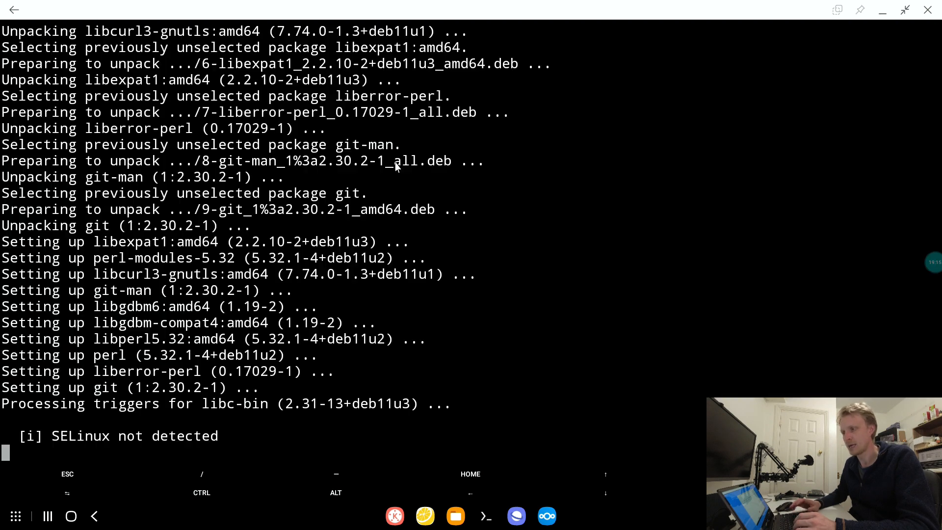
{"action": "key", "text": "Left"}
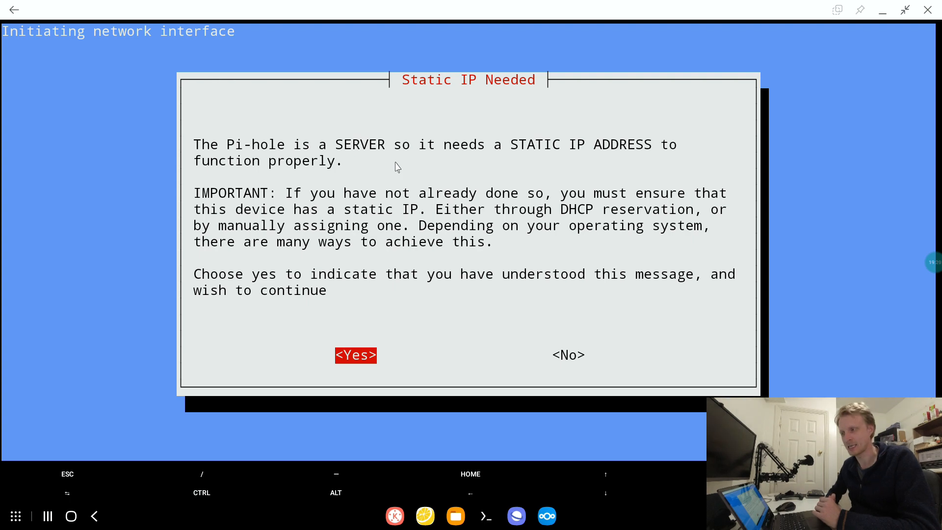
{"action": "key", "text": "Return"}
- Choose Cloudflare (DNSSEC) as Pi-hole's upstream DNS provider
{"action": "key", "text": "Down"}
{"action": "key", "text": "Down"}
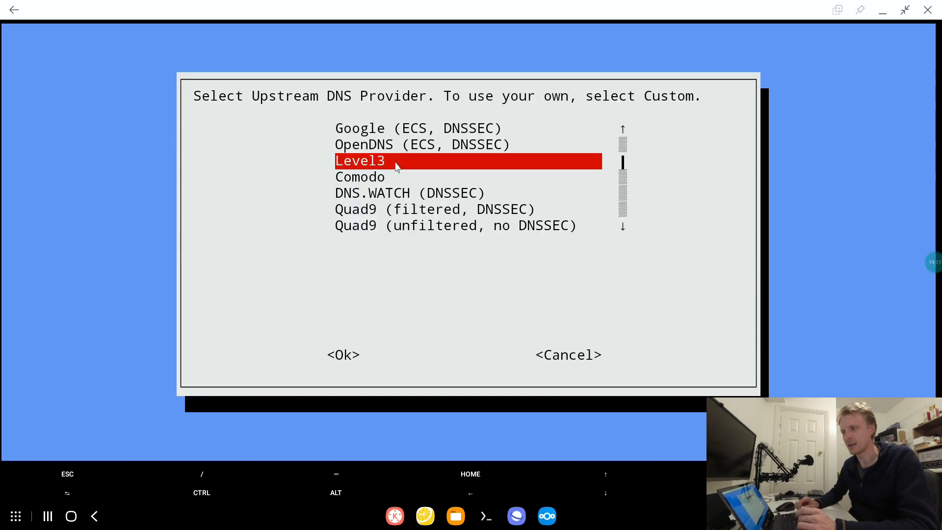
{"action": "key", "text": "Down"}
{"action": "key", "text": "Down"}
{"action": "key", "text": "Down"}
{"action": "key", "text": "Down"}
{"action": "key", "text": "Down"}
{"action": "key", "text": "Down"}
{"action": "key", "text": "Return"}
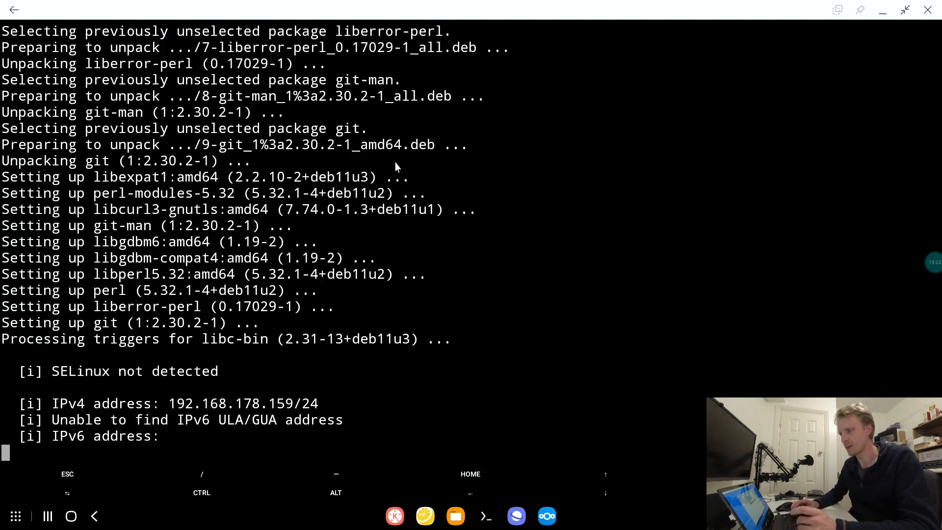
- Accept the installer's remaining defaults, with the web admin interface and query logging set to On
{"action": "key", "text": "Return"}
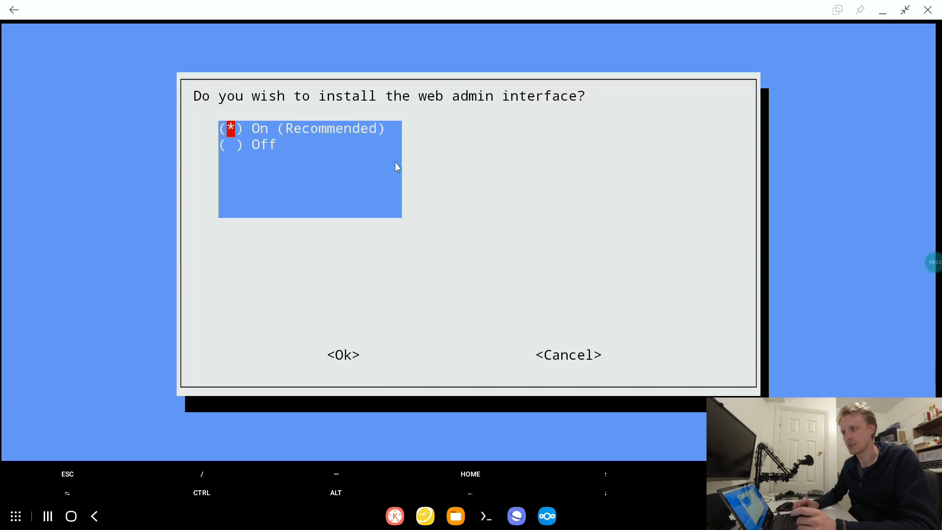
{"action": "key", "text": "Return"}
{"action": "key", "text": "Return"}
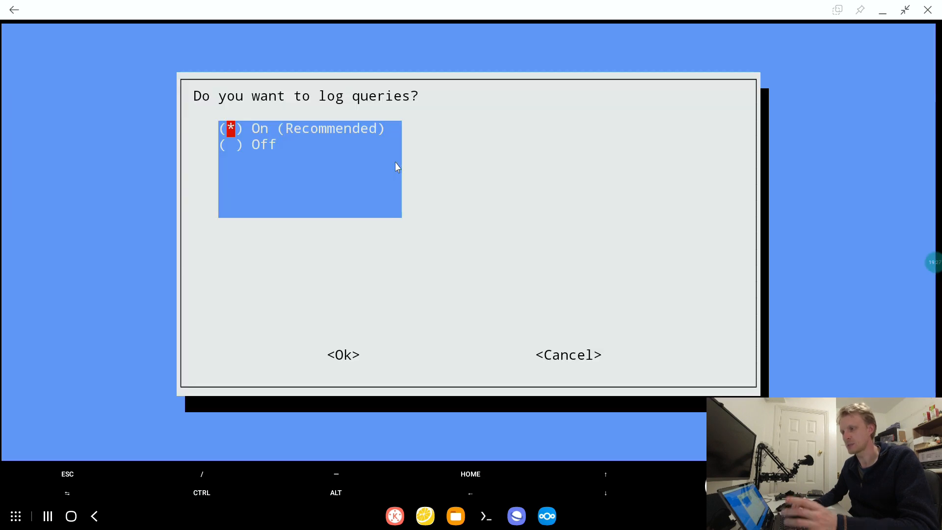
{"action": "key", "text": "Return"}
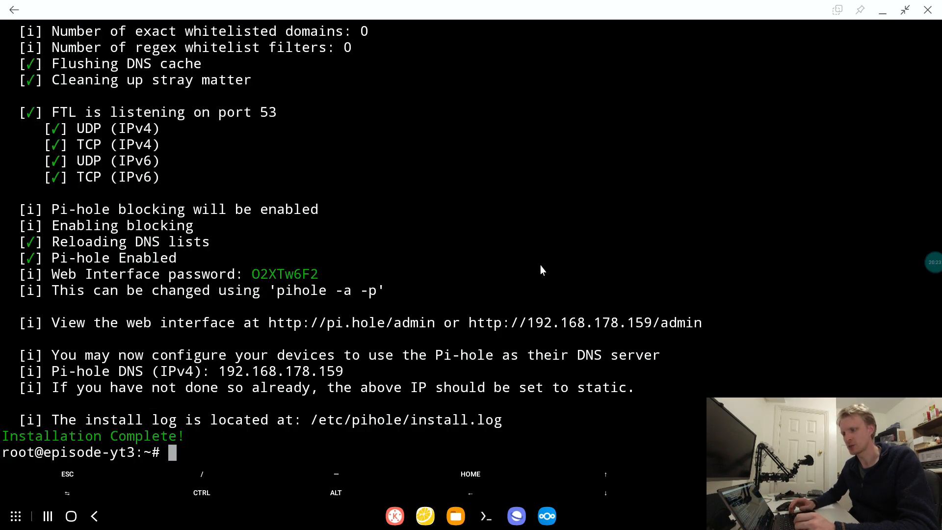
- Run pihole -a -p, then enter and confirm a new password for the Pi-hole web interface
{"action": "type", "text": "pi"}
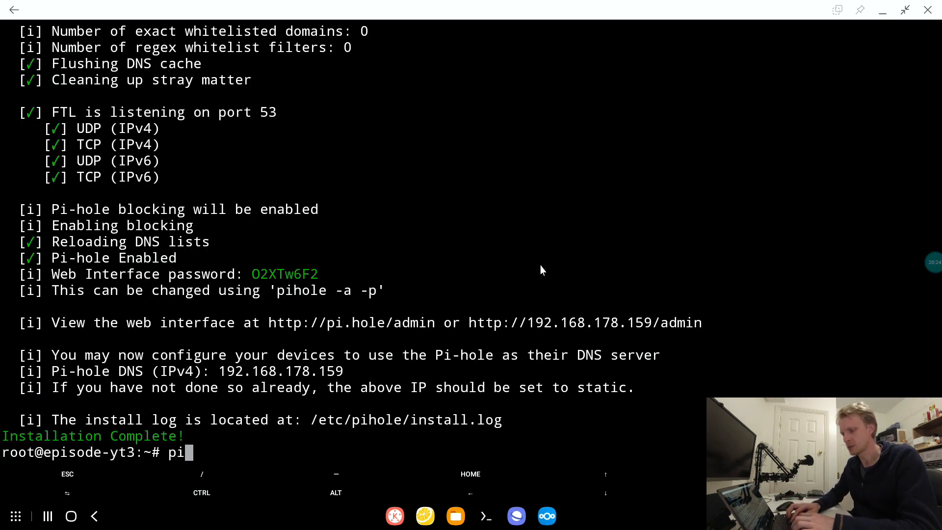
{"action": "type", "text": "hole "}
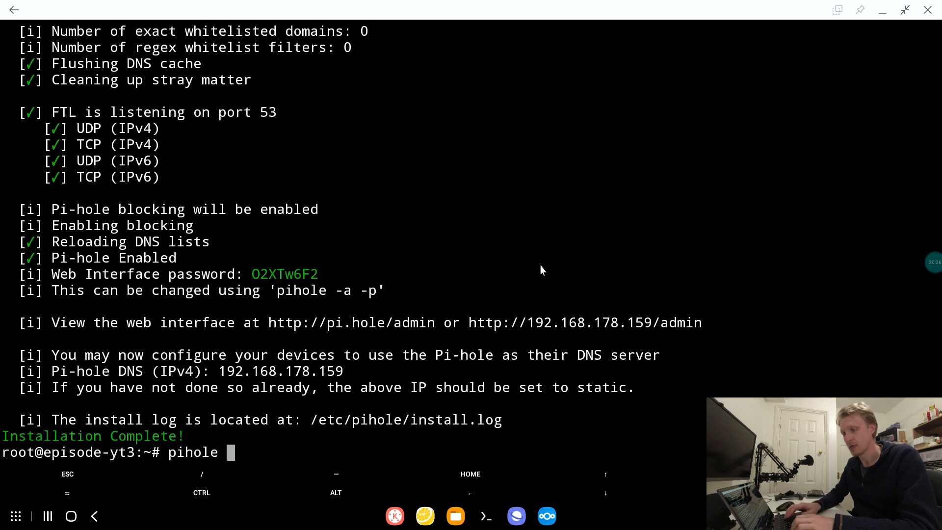
{"action": "type", "text": "-a -p"}
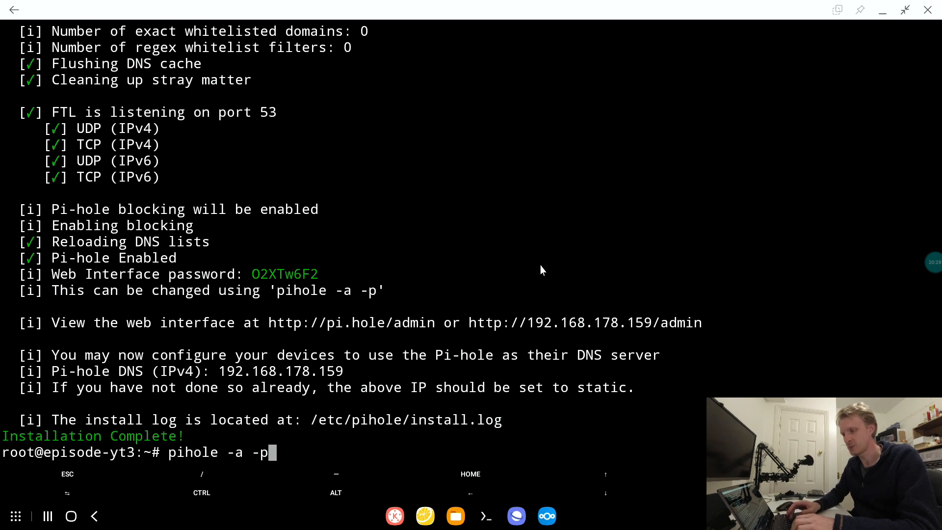
{"action": "key", "text": "Return"}
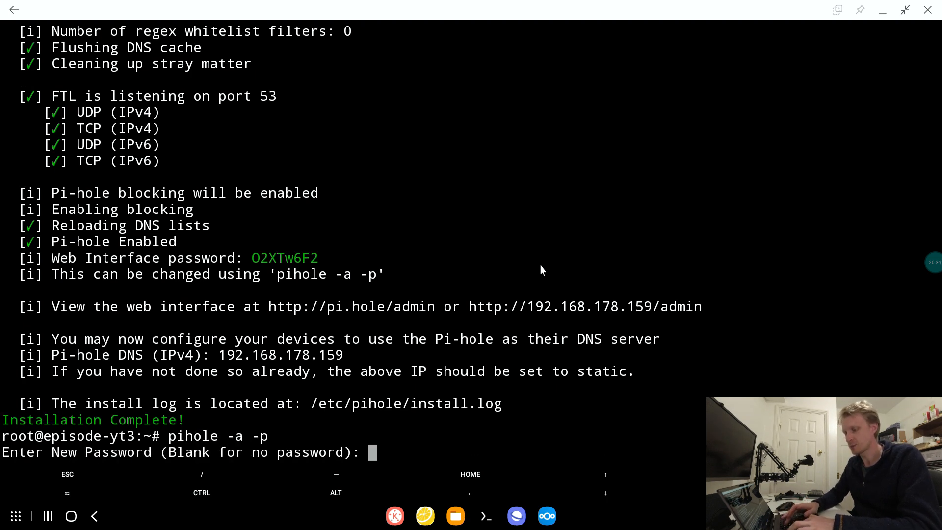
{"action": "key", "text": "Return"}
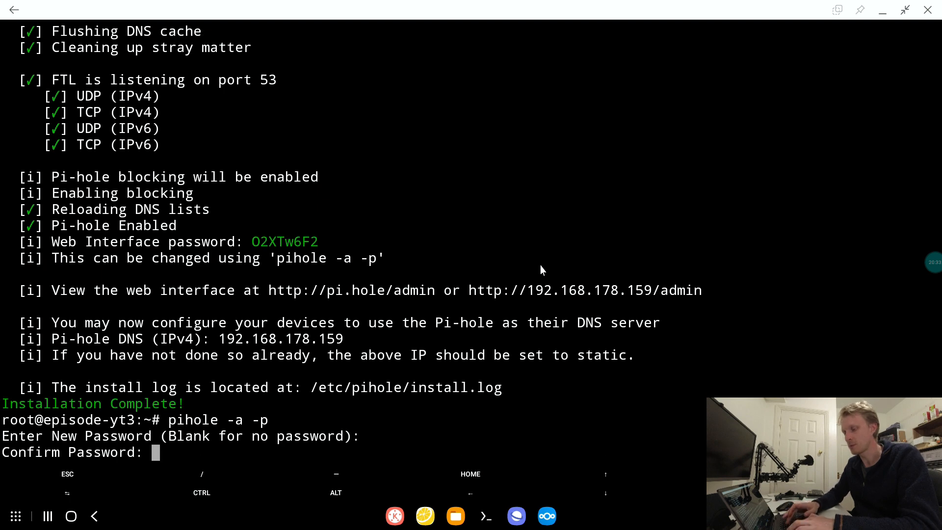
{"action": "key", "text": "Return"}
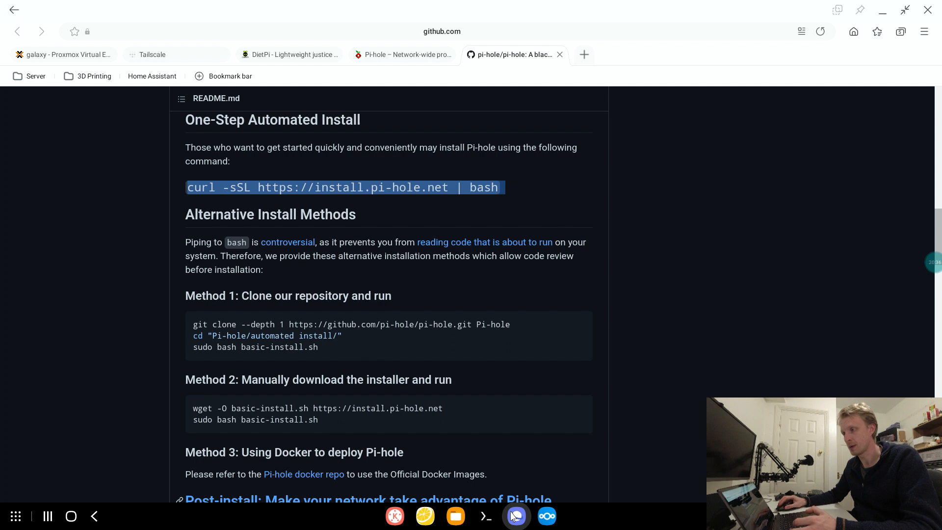
- Switch to the browser, load 192.168.178.159 in a new tab, and continue to the Pi-hole admin panel
{"action": "left_click", "coordinate": [516, 516]}
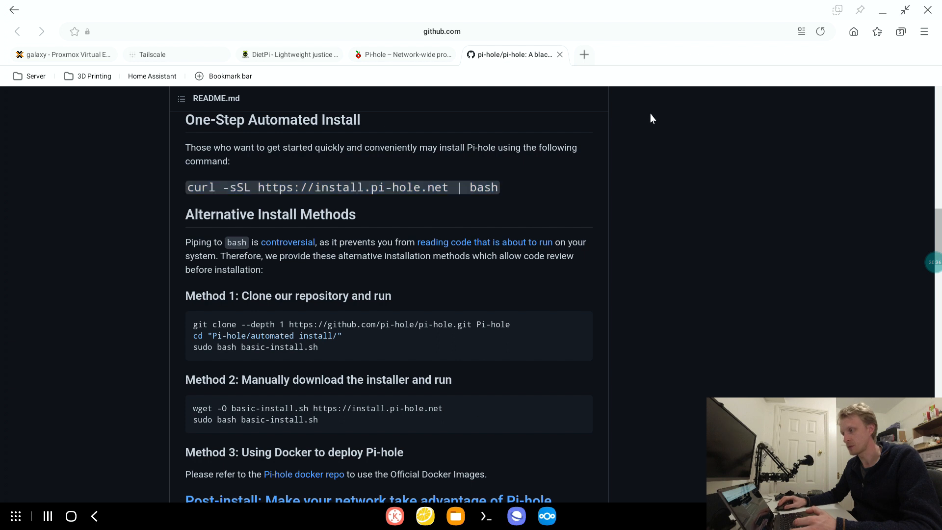
{"action": "left_click", "coordinate": [584, 54]}
{"action": "type", "text": "192."}
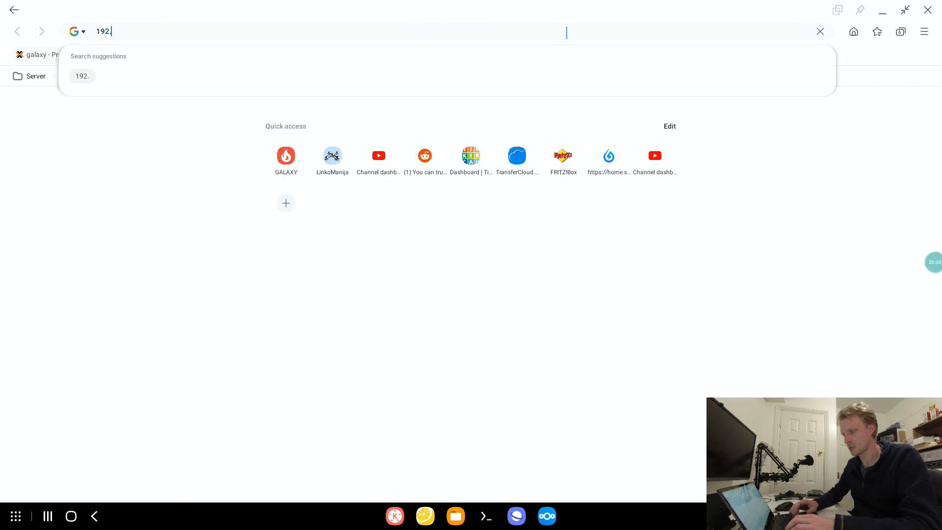
{"action": "type", "text": "168.178.59"}
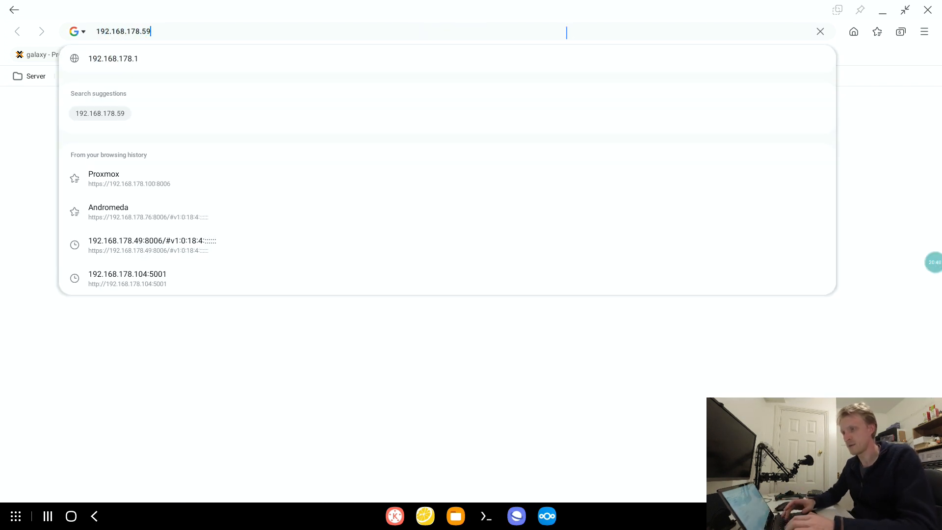
{"action": "key", "text": "BackSpace"}
{"action": "type", "text": "1"}
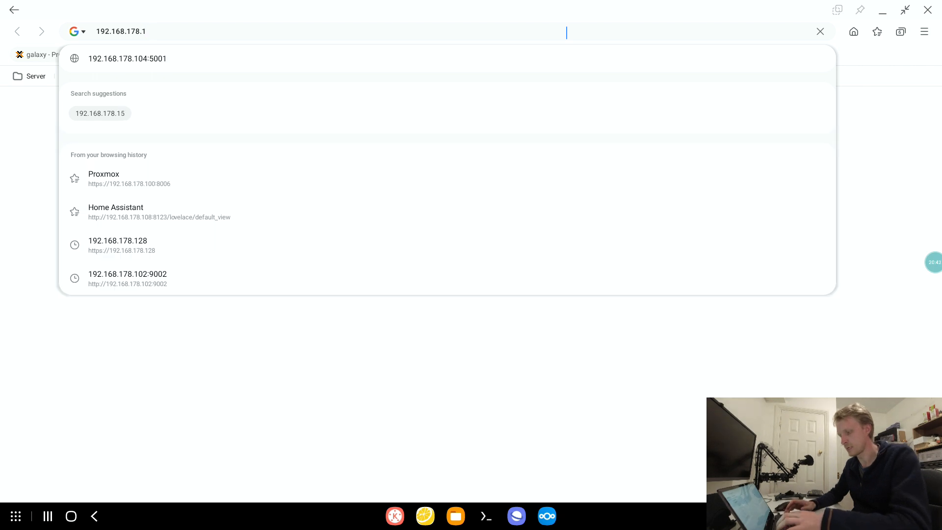
{"action": "type", "text": "59"}
{"action": "key", "text": "Return"}
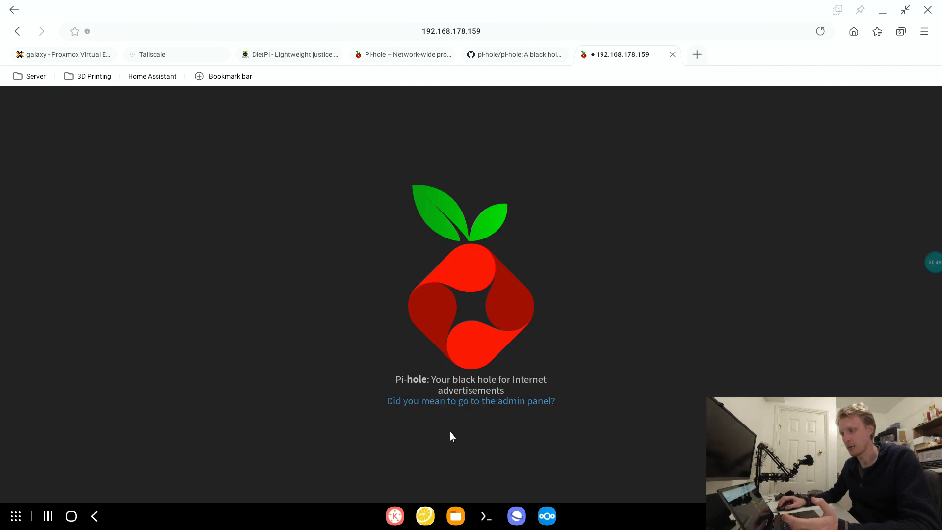
{"action": "left_click", "coordinate": [479, 402]}
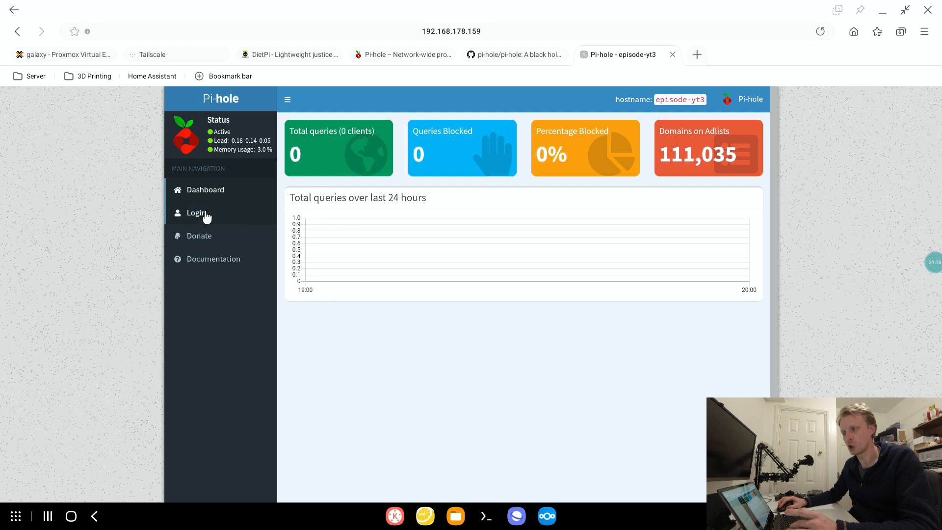
- Log in to the Pi-hole admin panel with the web interface password
{"action": "left_click", "coordinate": [203, 214]}
{"action": "type", "text": "•••••"}
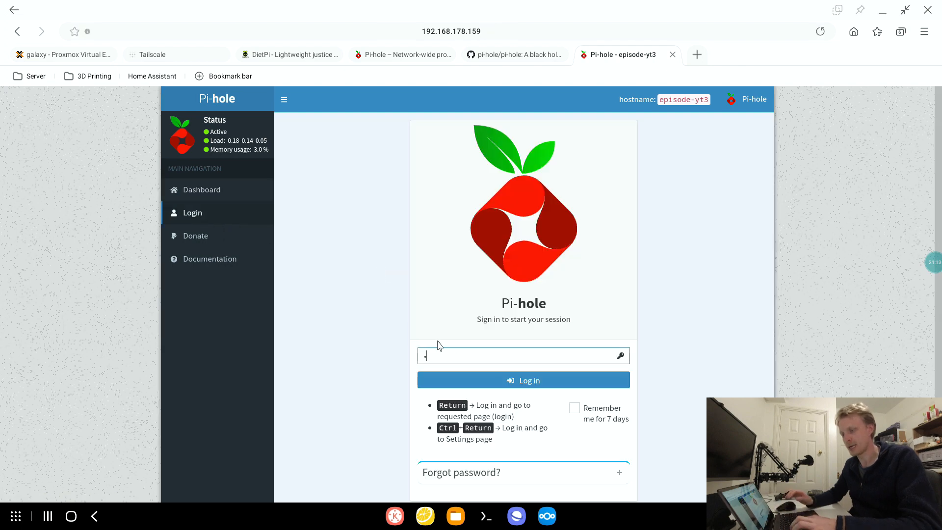
{"action": "type", "text": "•••••"}
{"action": "key", "text": "Return"}
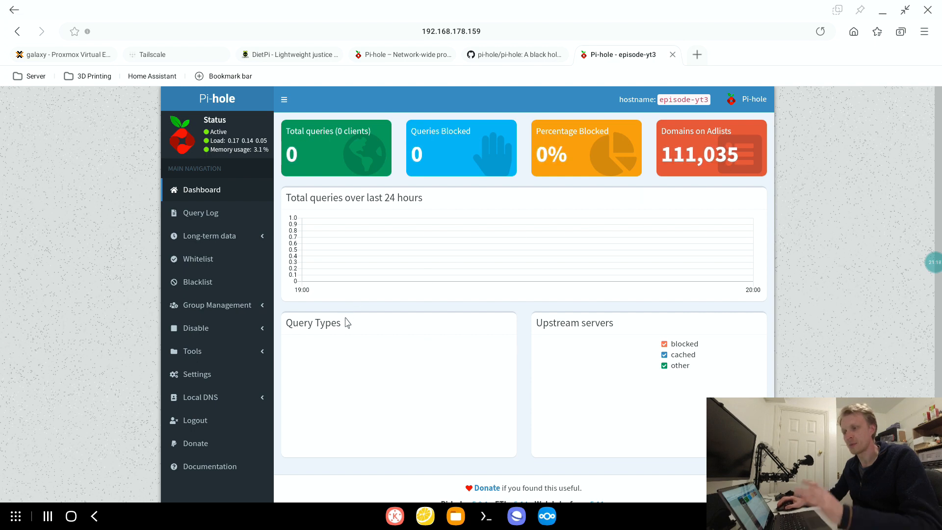
- Select Permit all origins under the interface settings in Pi-hole's DNS settings
{"action": "left_click", "coordinate": [203, 377]}
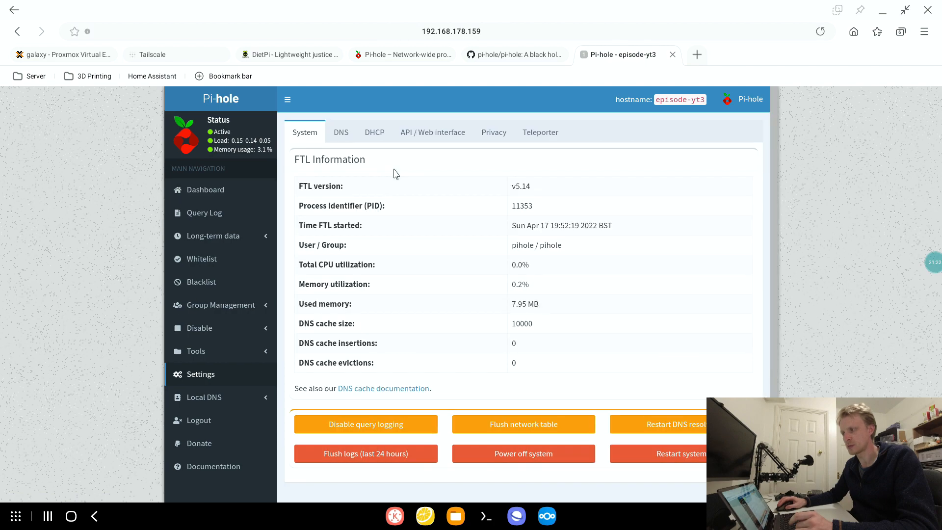
{"action": "left_click", "coordinate": [341, 133]}
{"action": "scroll", "coordinate": [538, 255], "scroll_direction": "down", "scroll_amount": 3}
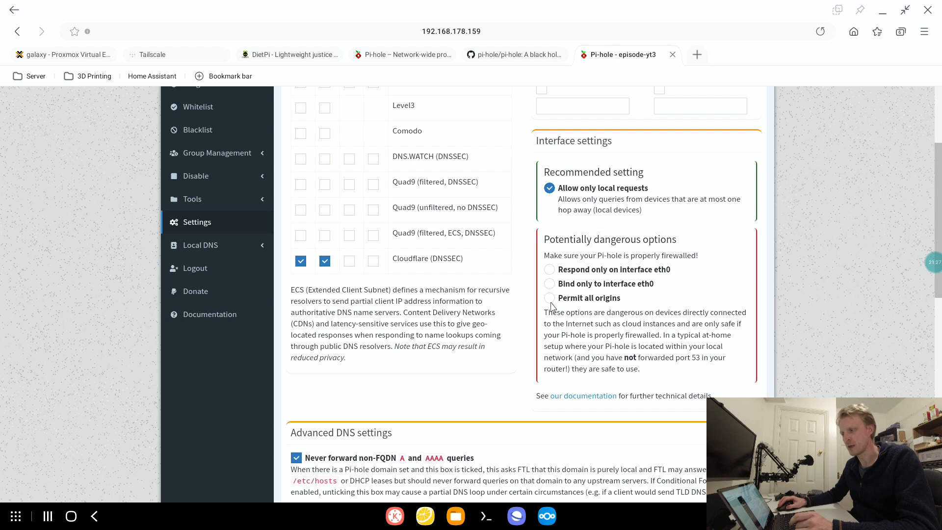
{"action": "left_click", "coordinate": [554, 300]}
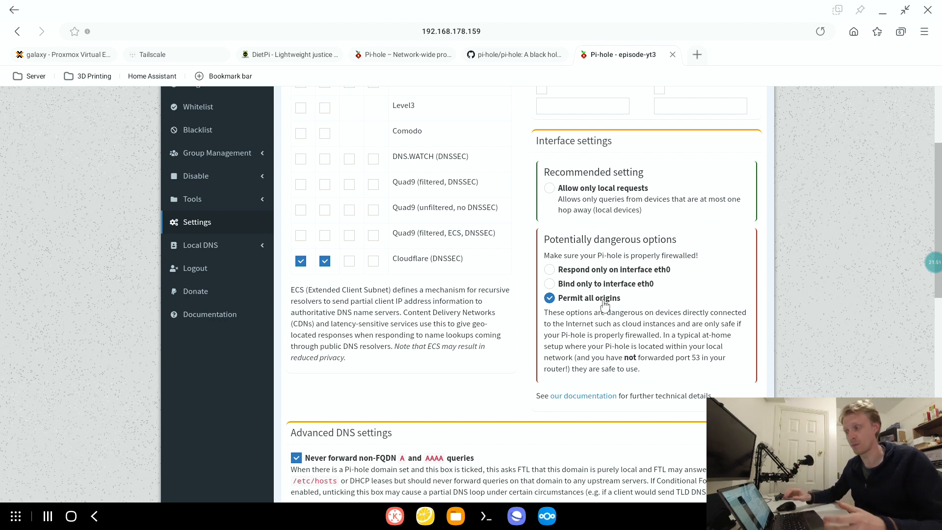
- Save the changed Pi-hole DNS settings and return to the dashboard
{"action": "scroll", "coordinate": [603, 294], "scroll_direction": "down", "scroll_amount": 10}
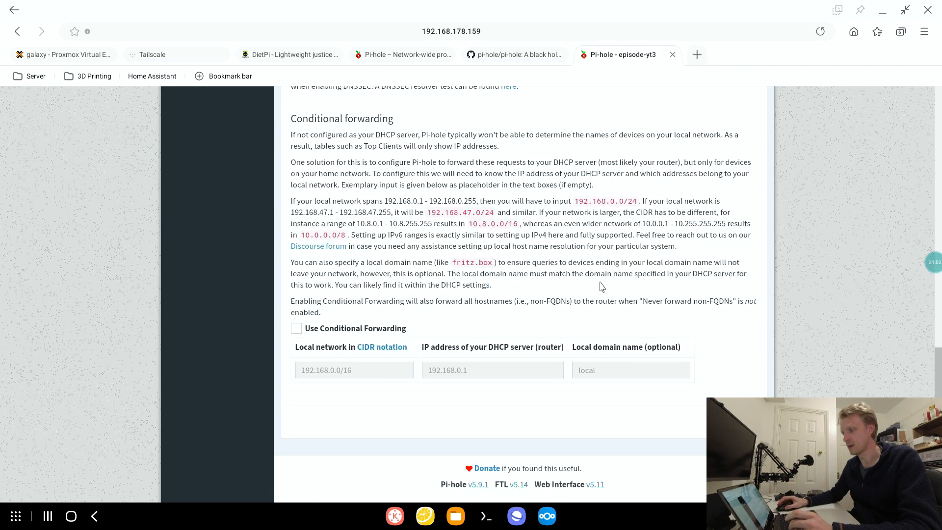
{"action": "scroll", "coordinate": [609, 237], "scroll_direction": "up", "scroll_amount": 10}
{"action": "scroll", "coordinate": [669, 348], "scroll_direction": "down", "scroll_amount": 10}
{"action": "left_click", "coordinate": [749, 424]}
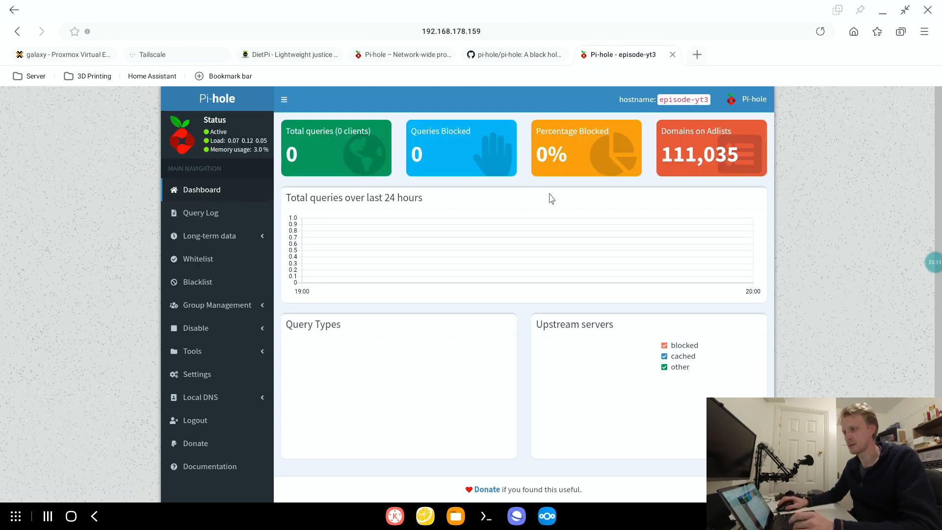
{"action": "scroll", "coordinate": [648, 268], "scroll_direction": "down", "scroll_amount": 1}
{"action": "scroll", "coordinate": [628, 264], "scroll_direction": "up", "scroll_amount": 1}
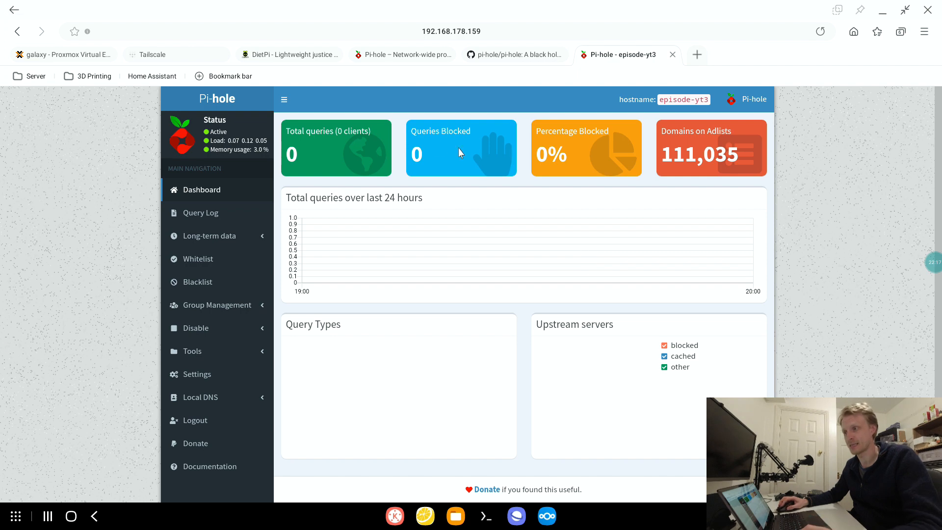
- Open the Linux download page from the Tailscale admin console and copy the one-command install line
{"action": "left_click", "coordinate": [167, 61]}
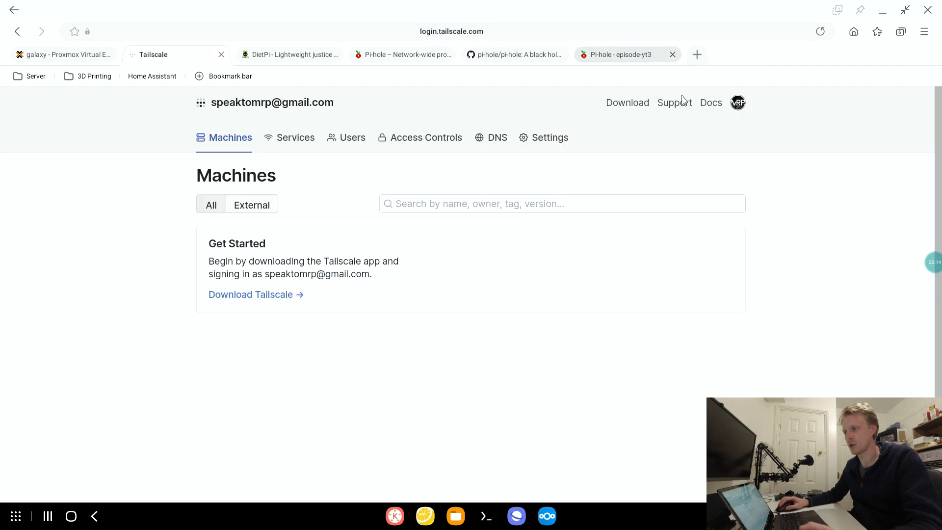
{"action": "left_click", "coordinate": [626, 104]}
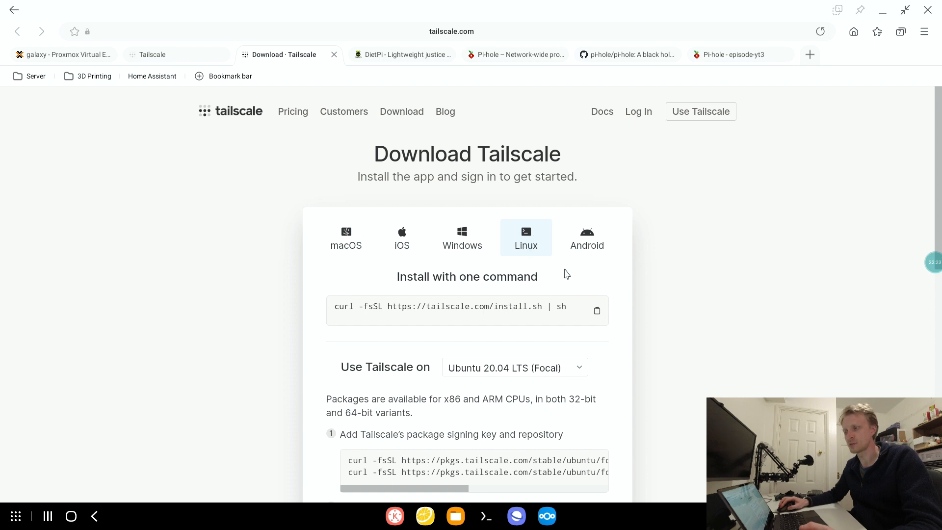
{"action": "left_click", "coordinate": [597, 311]}
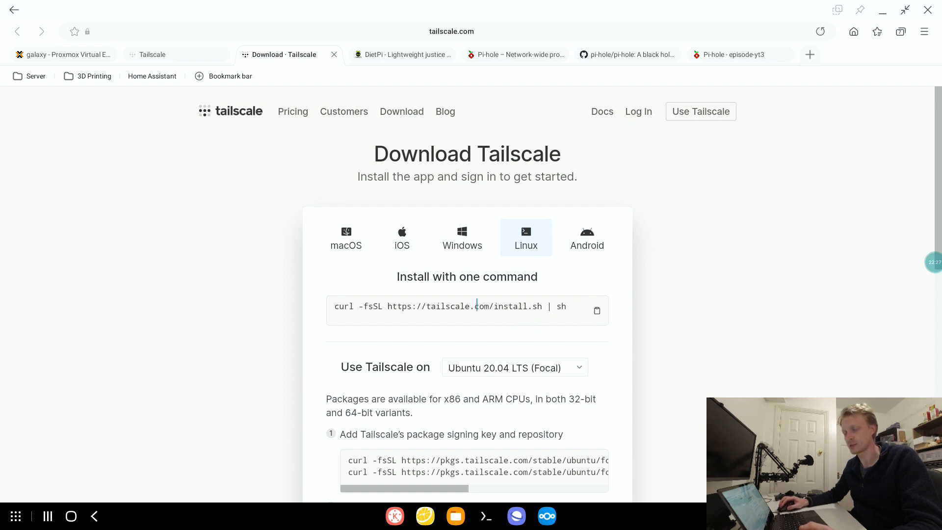
{"action": "left_click", "coordinate": [487, 516]}
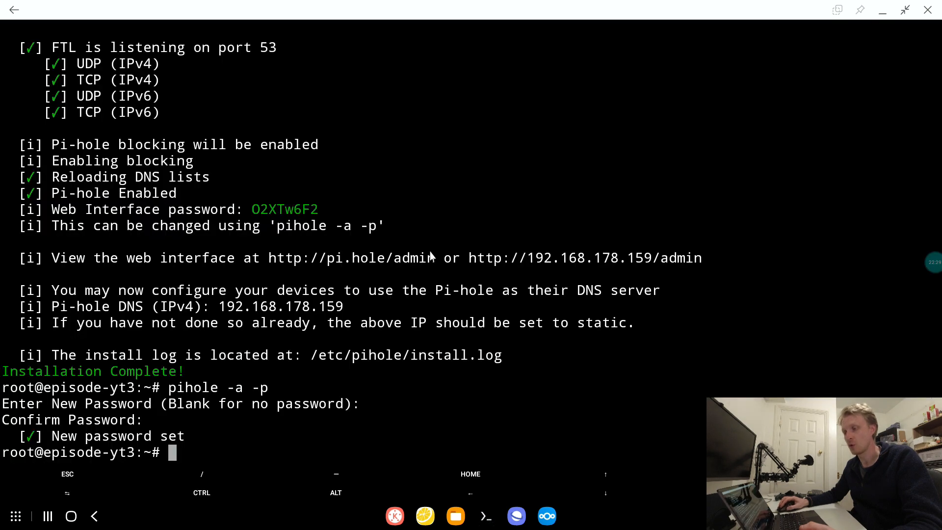
{"action": "key", "text": "ctrl+l"}
{"action": "key", "text": "Return"}
{"action": "key", "text": "Return"}
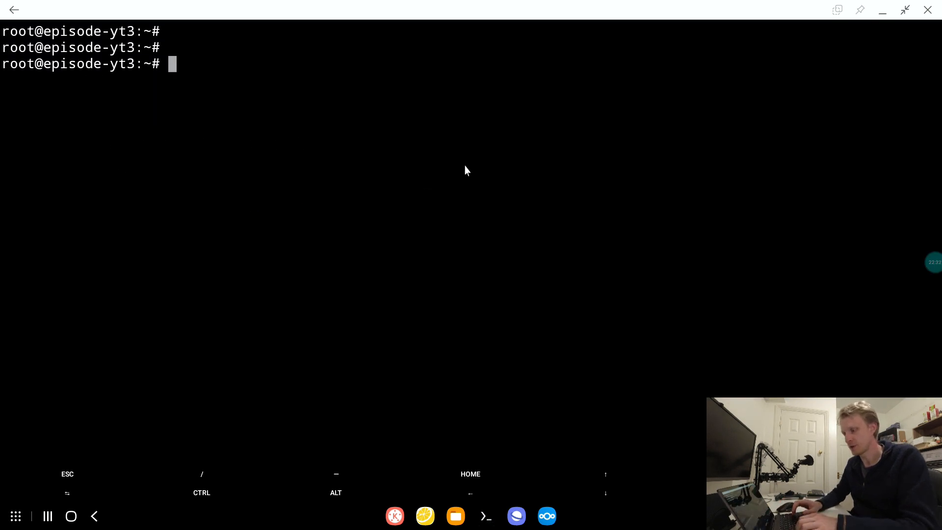
{"action": "key", "text": "ctrl+l"}
{"action": "key", "text": "Return"}
{"action": "key", "text": "Return"}
{"action": "key", "text": "Return"}
{"action": "key", "text": "ctrl+l"}
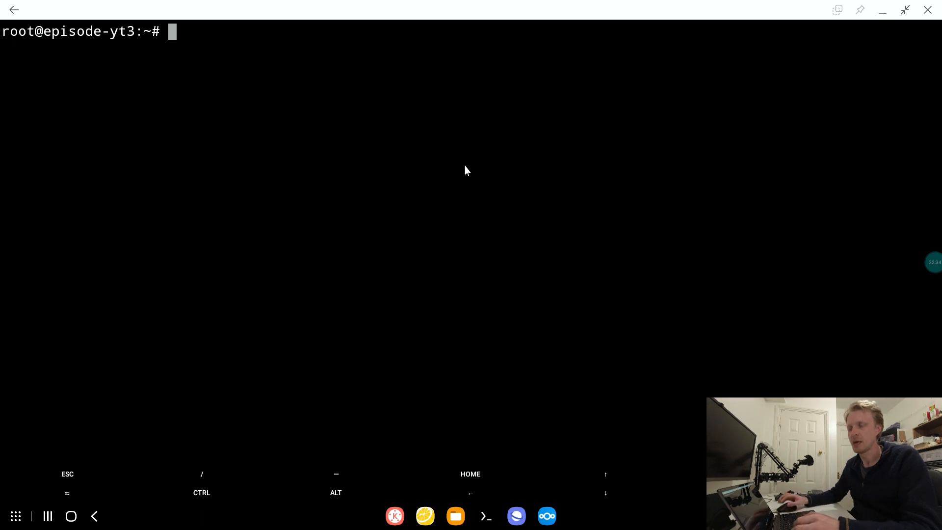
{"action": "right_click", "coordinate": [314, 65]}
{"action": "left_click", "coordinate": [307, 36]}
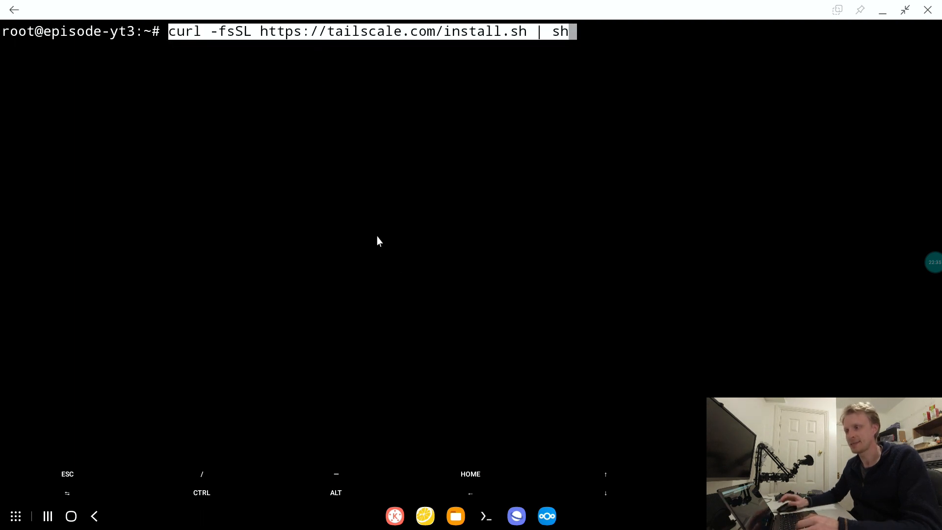
{"action": "key", "text": "Return"}
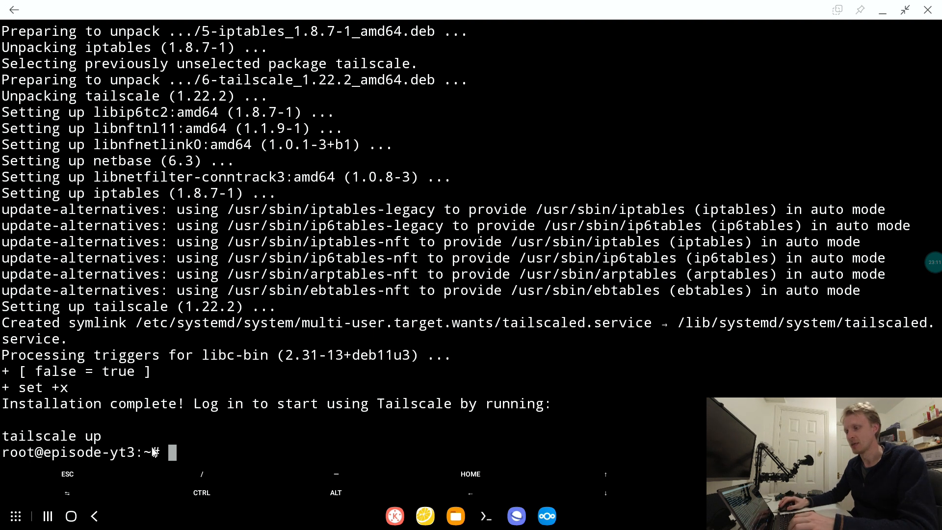
- Run tailscale up --advertise-routes=192.168.178.0/24 to bring up Tailscale with the local subnet advertised
{"action": "type", "text": "tailscale "}
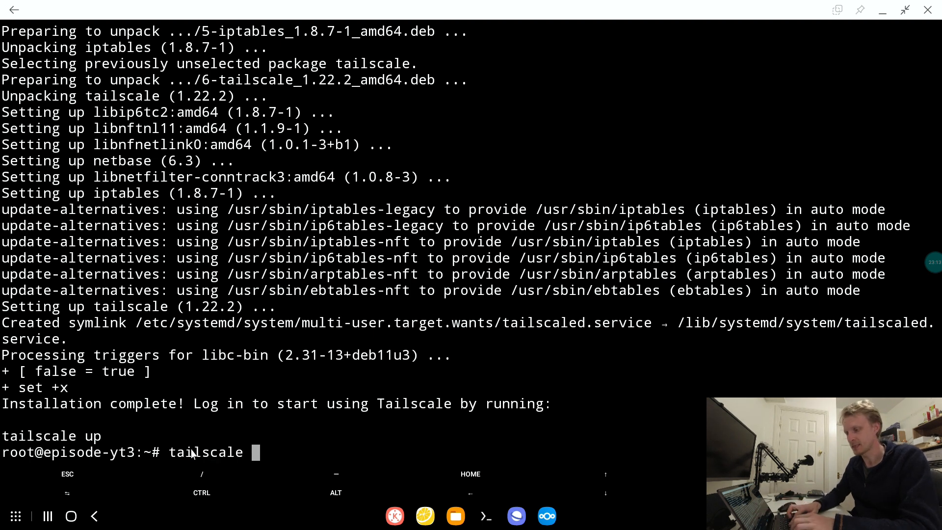
{"action": "type", "text": "up --ad"}
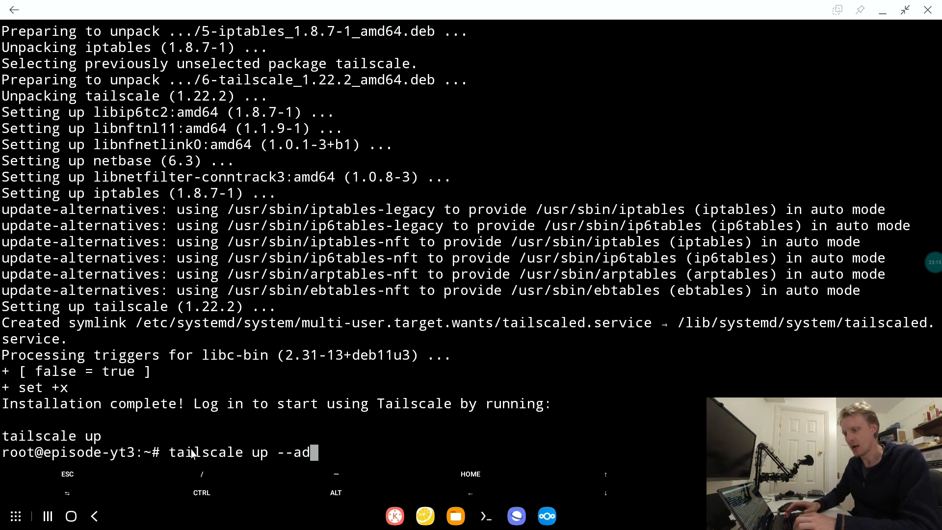
{"action": "type", "text": "vertise-"}
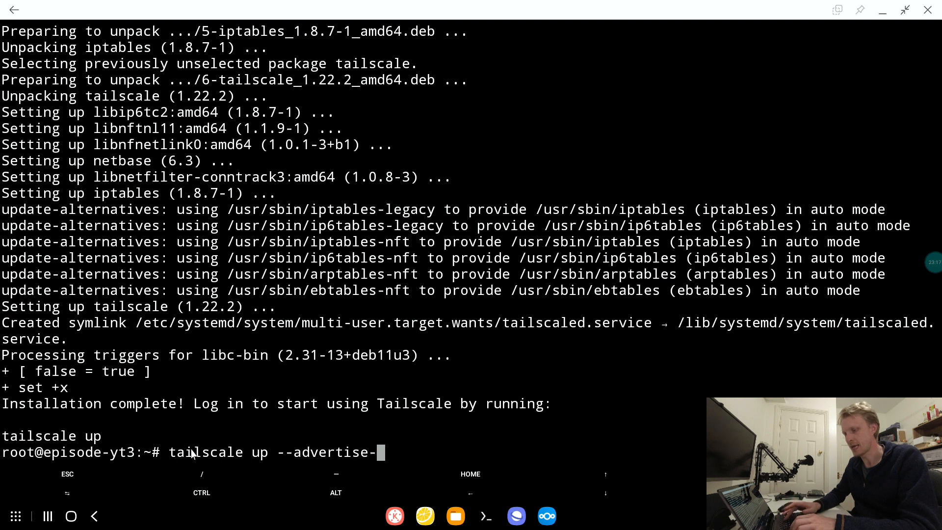
{"action": "type", "text": "routes="}
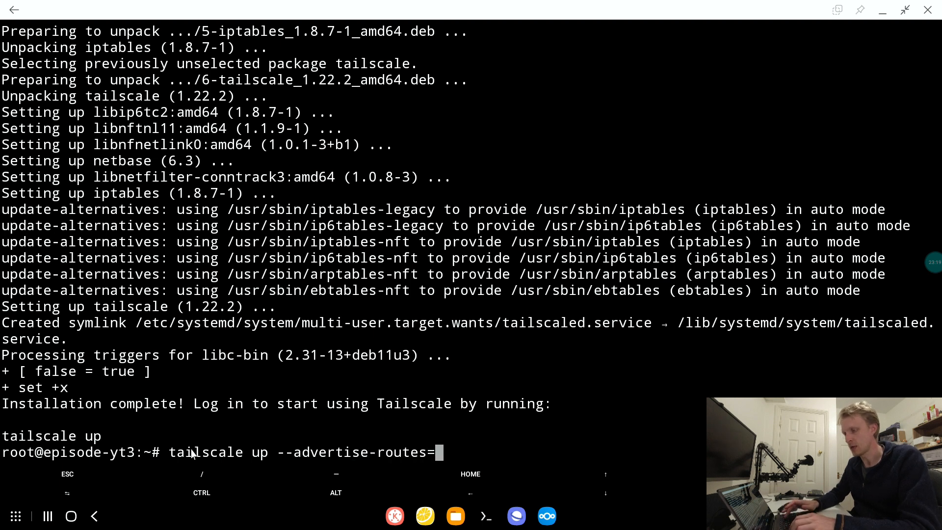
{"action": "type", "text": "192.16"}
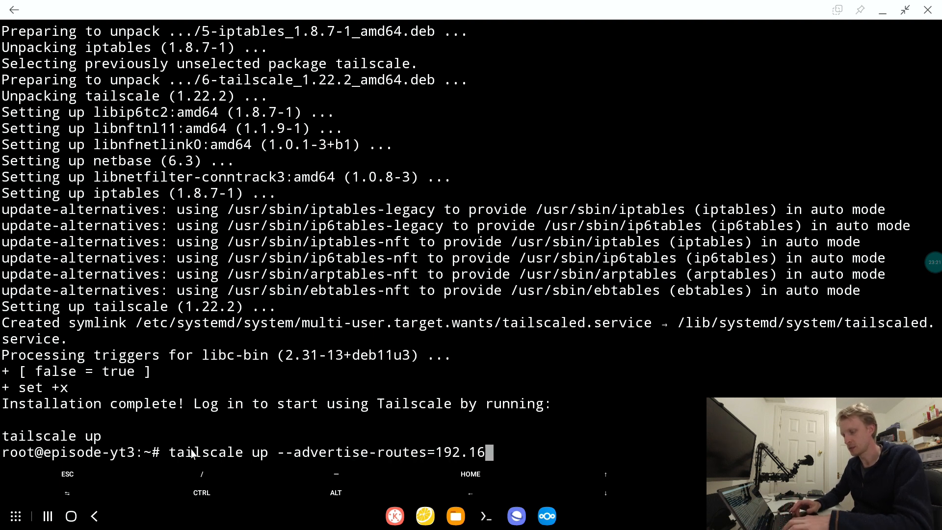
{"action": "type", "text": "8.178.0"}
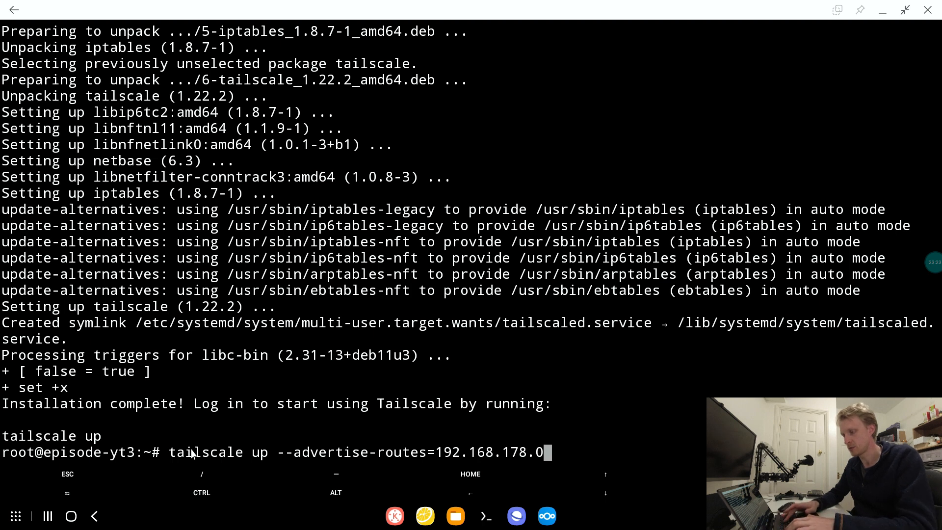
{"action": "type", "text": "/24"}
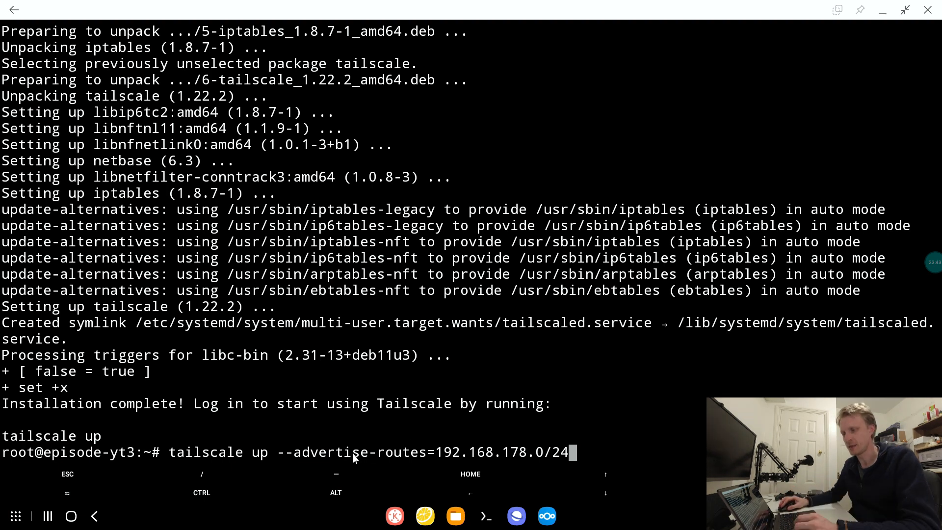
{"action": "key", "text": "Return"}
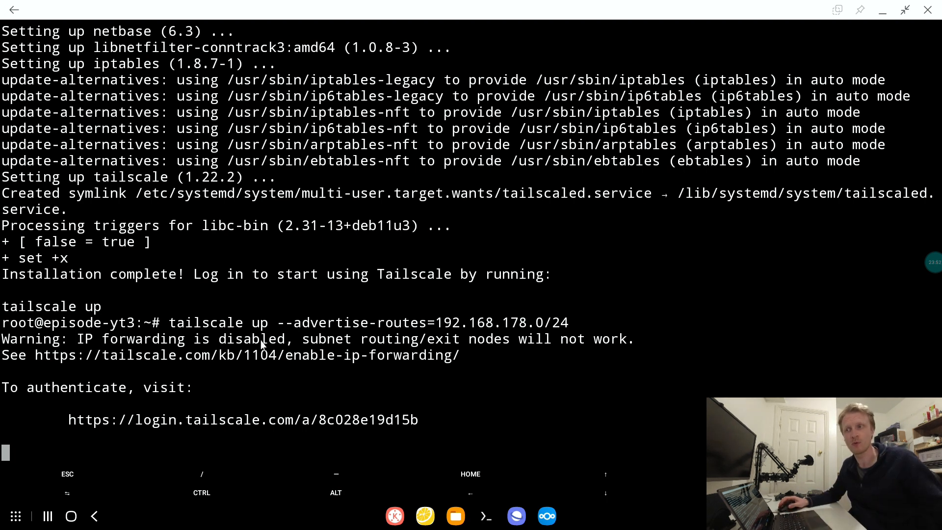
- Copy the Tailscale authentication link from the terminal, load it in a new browser tab, and authorize the machine with the Google account
{"action": "double_click", "coordinate": [266, 425]}
{"action": "key", "text": "ctrl+c"}
{"action": "left_click", "coordinate": [210, 392]}
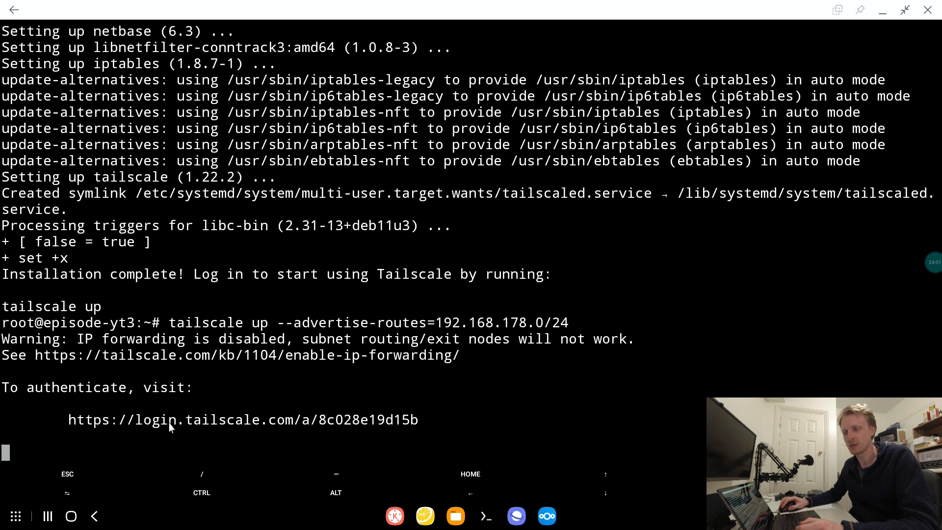
{"action": "left_click", "coordinate": [517, 516]}
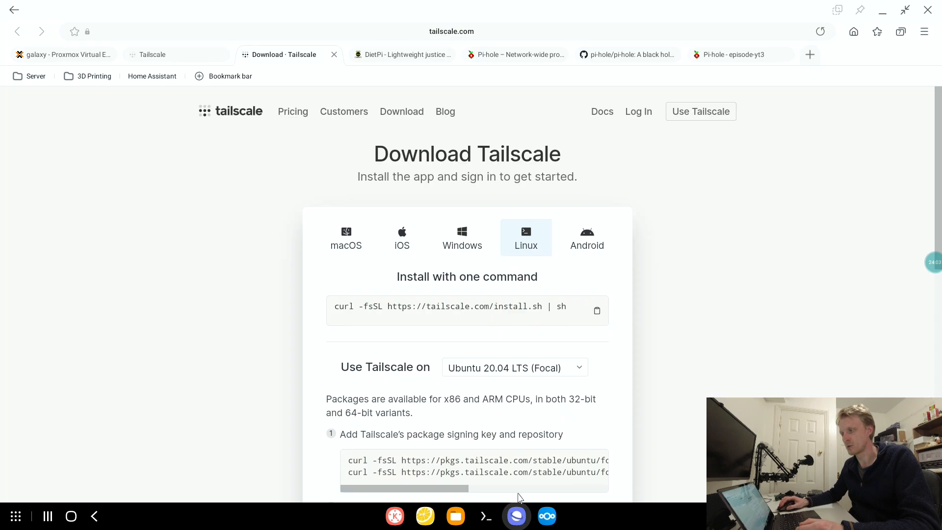
{"action": "left_click", "coordinate": [809, 55]}
{"action": "left_click", "coordinate": [673, 33]}
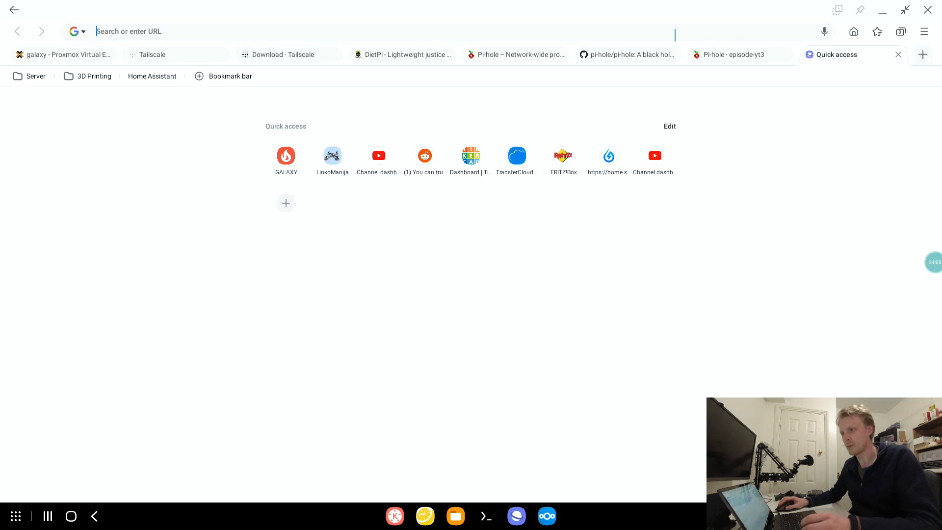
{"action": "key", "text": "ctrl+v"}
{"action": "key", "text": "Return"}
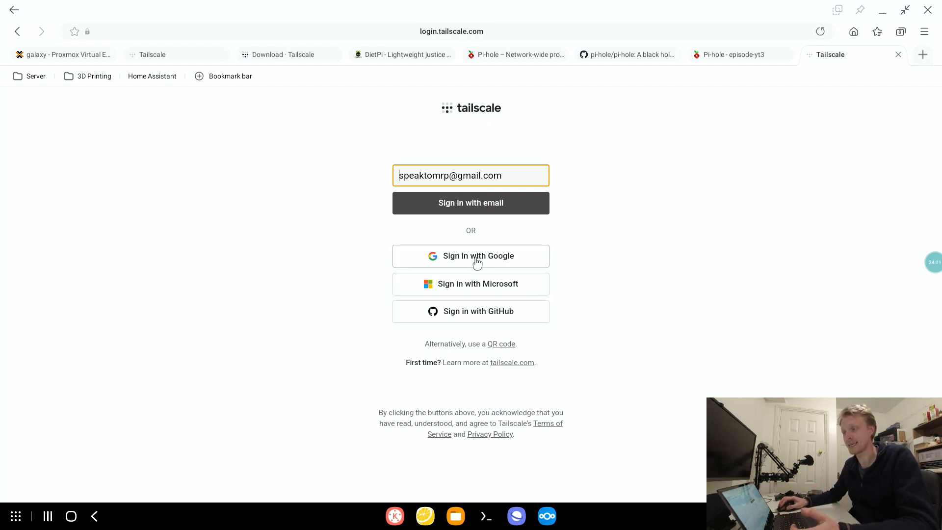
{"action": "left_click", "coordinate": [477, 262]}
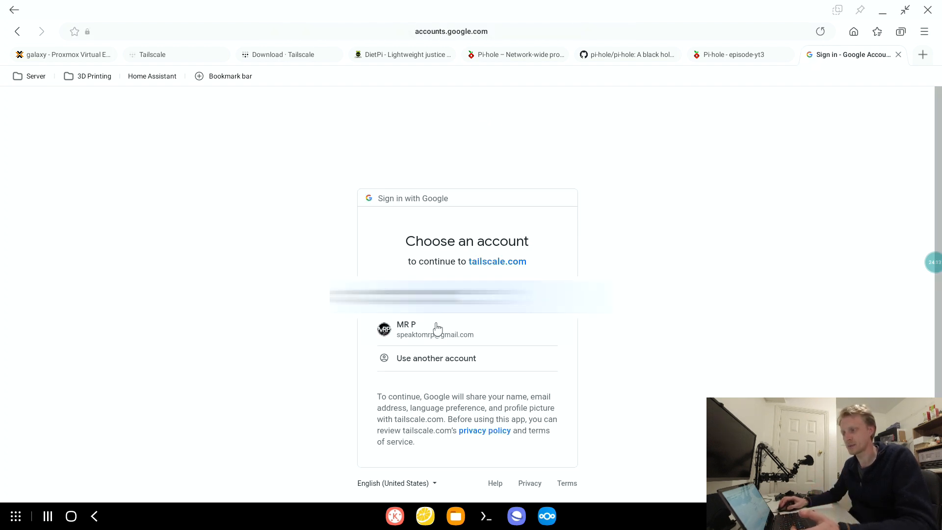
{"action": "left_click", "coordinate": [425, 334]}
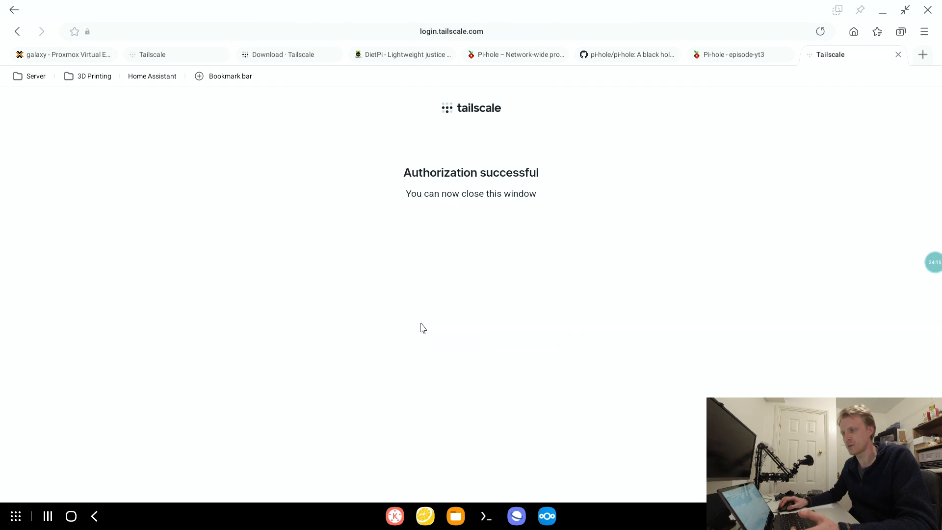
- Close the authorization and Tailscale download pages, and reload the Machines list in the Tailscale admin console
{"action": "left_click_drag", "start_coordinate": [430, 183], "coordinate": [564, 202]}
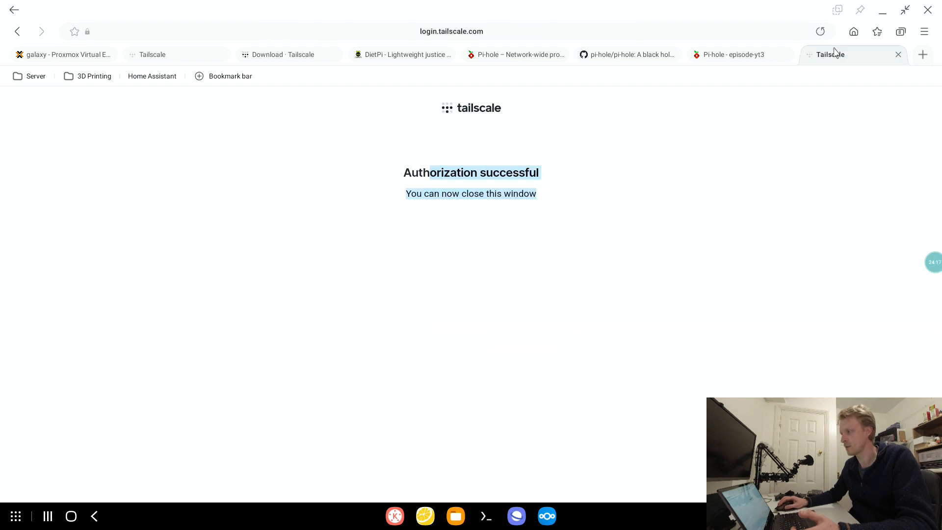
{"action": "left_click", "coordinate": [898, 54]}
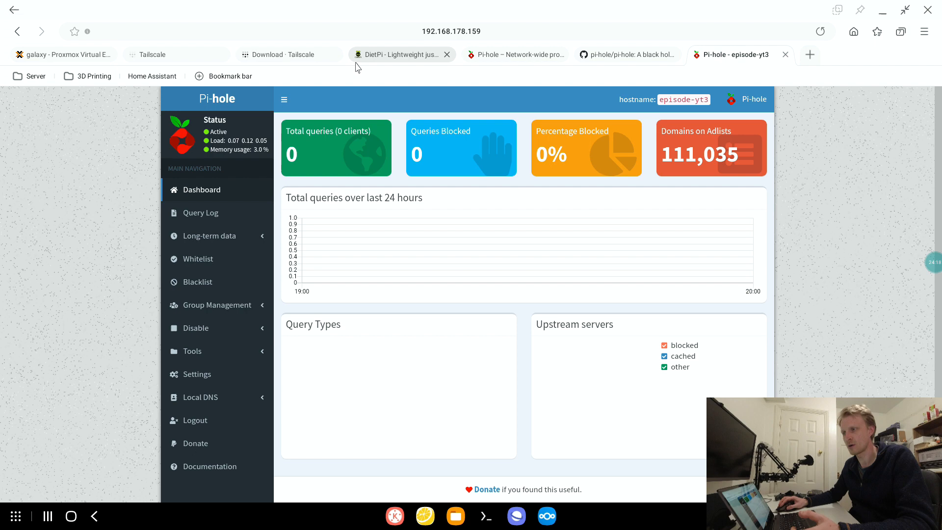
{"action": "left_click", "coordinate": [285, 56]}
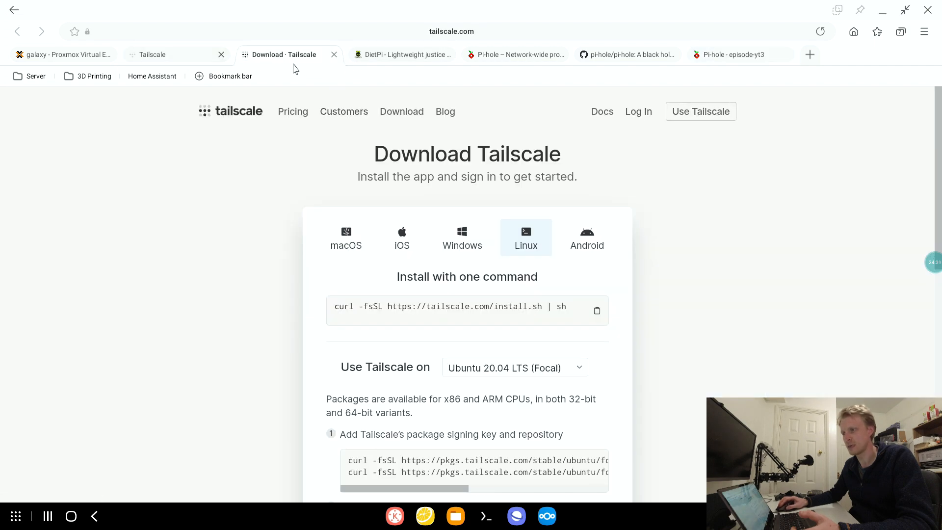
{"action": "left_click", "coordinate": [334, 54]}
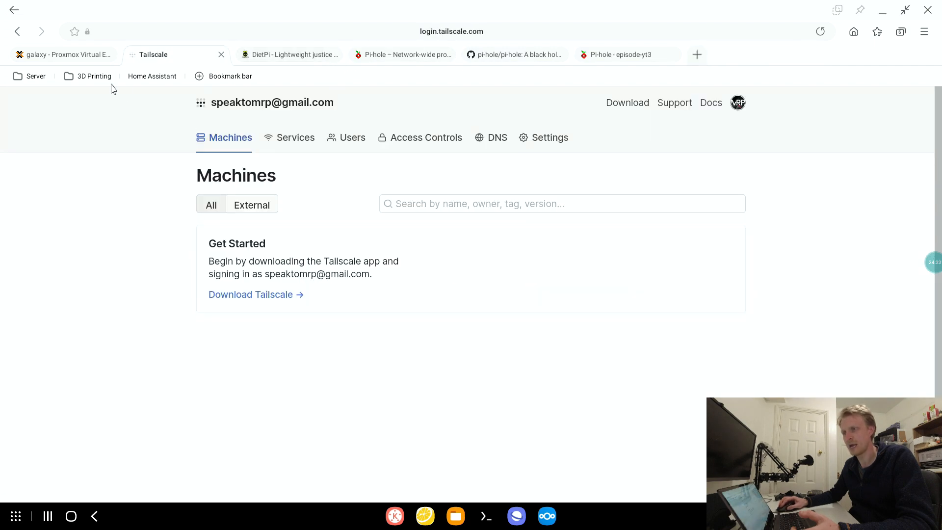
{"action": "left_click", "coordinate": [821, 32]}
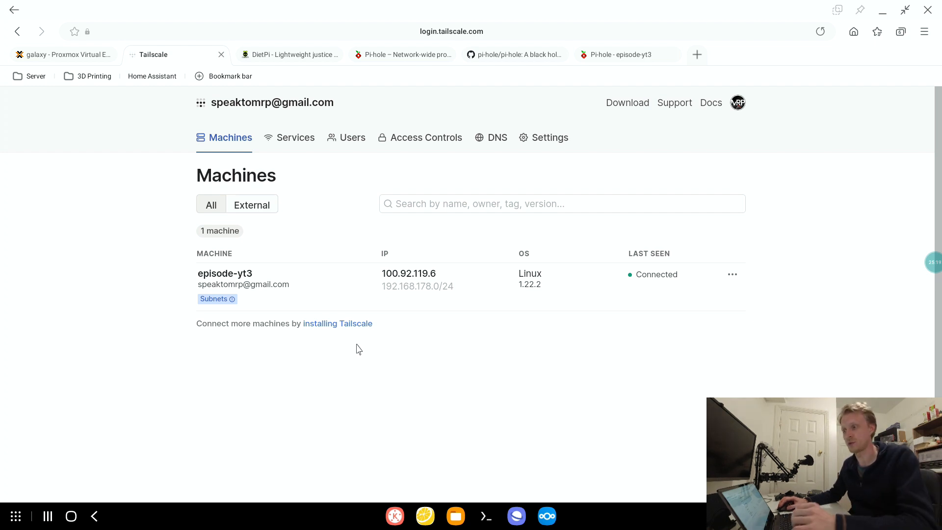
- Enable the 192.168.178.0/24 subnet route in the route settings of episode-yt3 and close the dialog
{"action": "mouse_move", "coordinate": [405, 287]}
{"action": "left_mouse_down"}
{"action": "mouse_move", "coordinate": [460, 289]}
{"action": "mouse_move", "coordinate": [393, 288]}
{"action": "left_mouse_up"}
{"action": "left_click", "coordinate": [399, 286]}
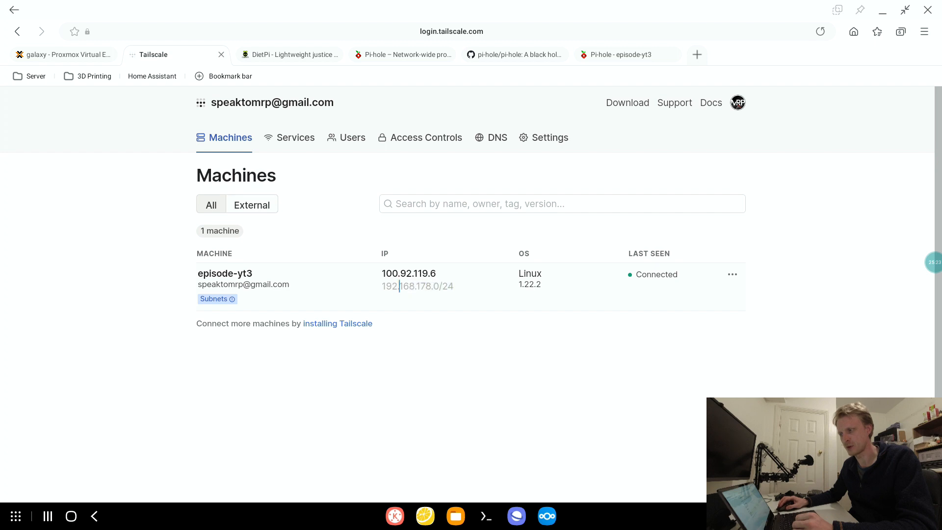
{"action": "left_click", "coordinate": [733, 277]}
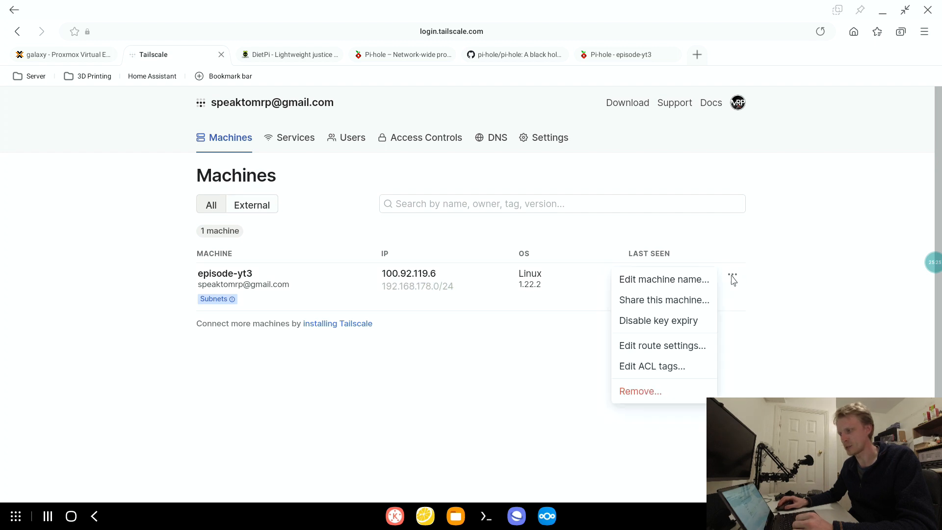
{"action": "left_click", "coordinate": [656, 351]}
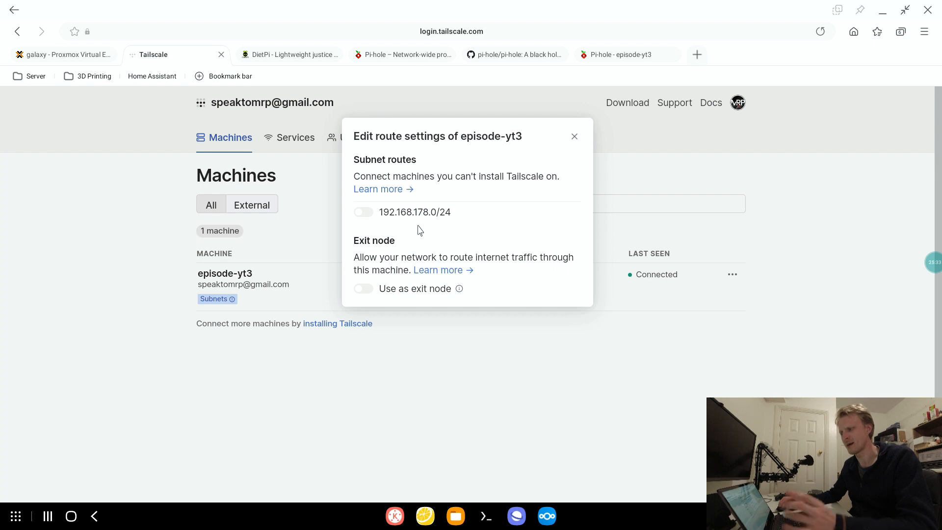
{"action": "left_click", "coordinate": [369, 214]}
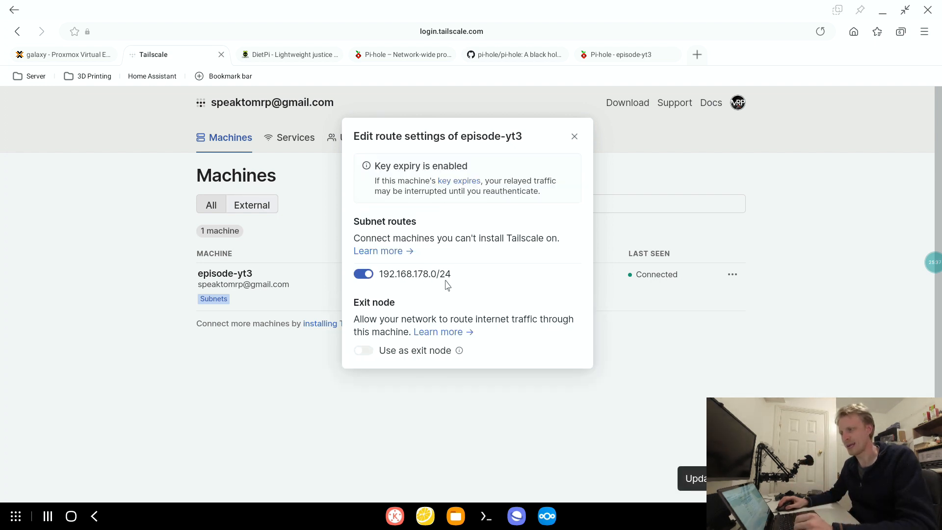
{"action": "left_click", "coordinate": [575, 139]}
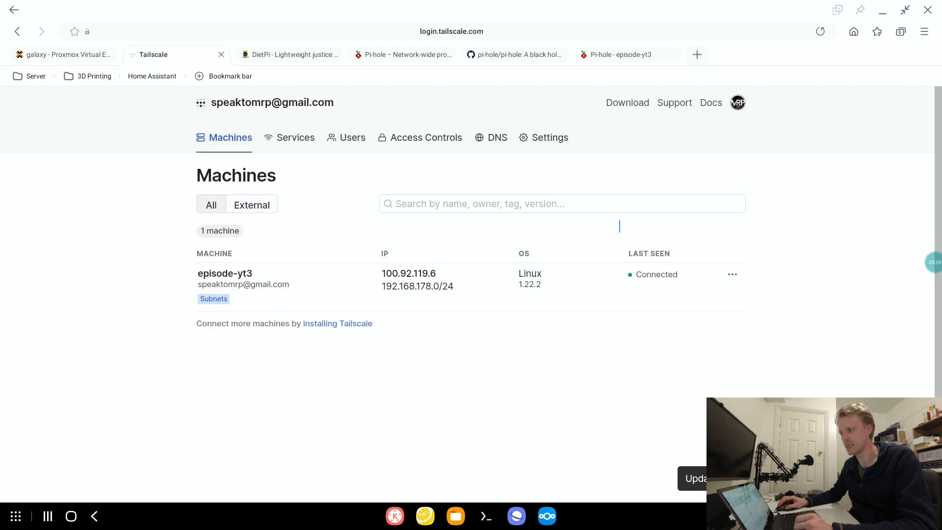
- Disable key expiry for episode-yt3 and copy its Tailscale IPv4 address
{"action": "left_click", "coordinate": [732, 275]}
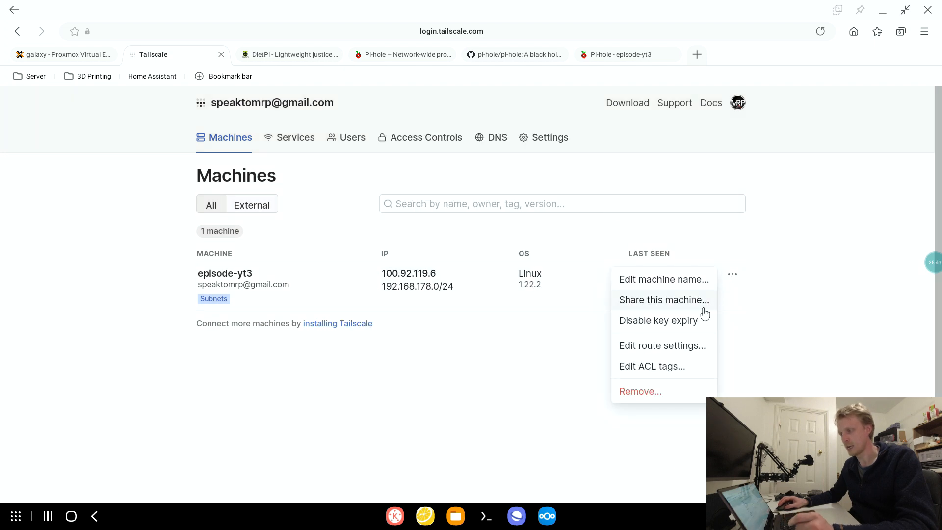
{"action": "left_click", "coordinate": [646, 328]}
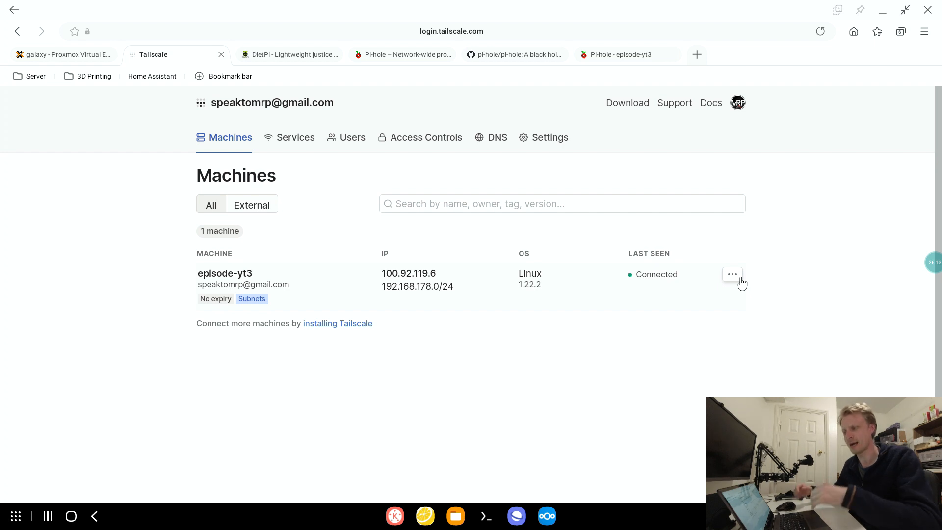
{"action": "mouse_move", "coordinate": [403, 273]}
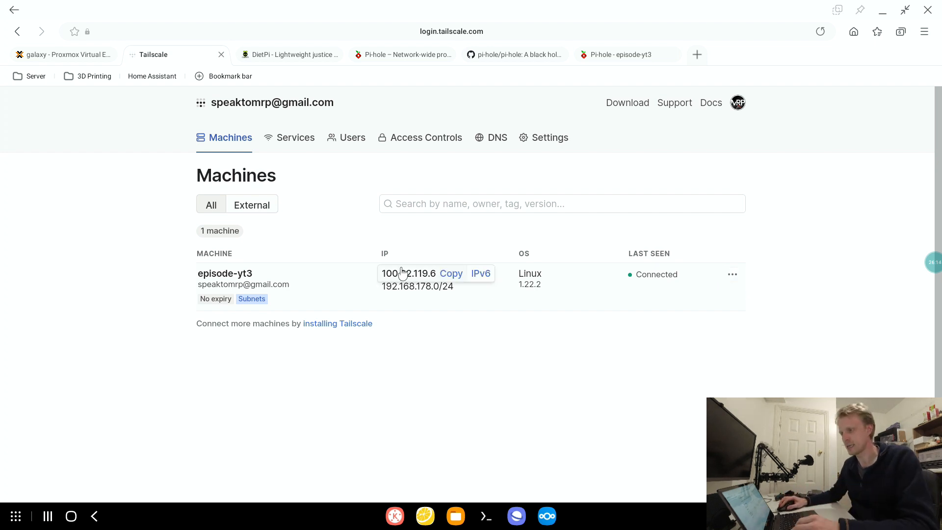
{"action": "left_click", "coordinate": [450, 274]}
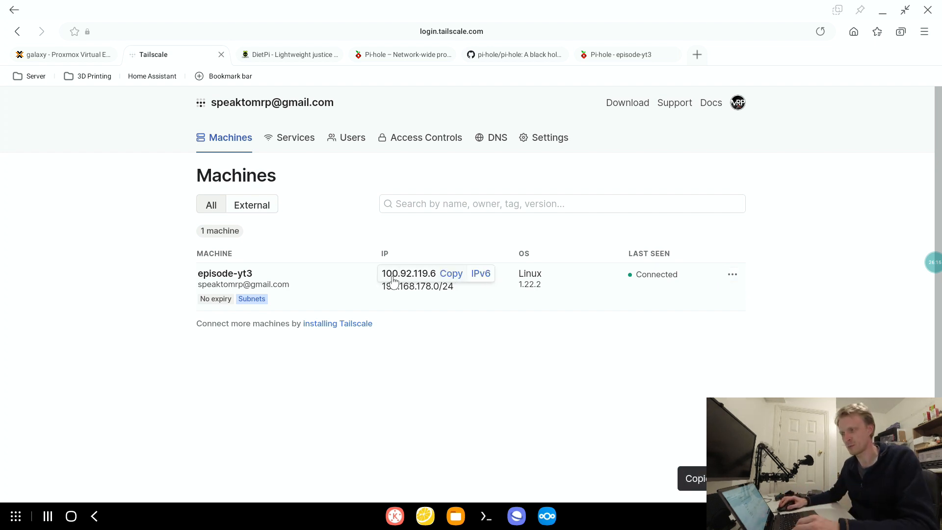
- Delete the existing global nameserver 100.121.222.113 from the tailnet's DNS settings
{"action": "left_click", "coordinate": [494, 138]}
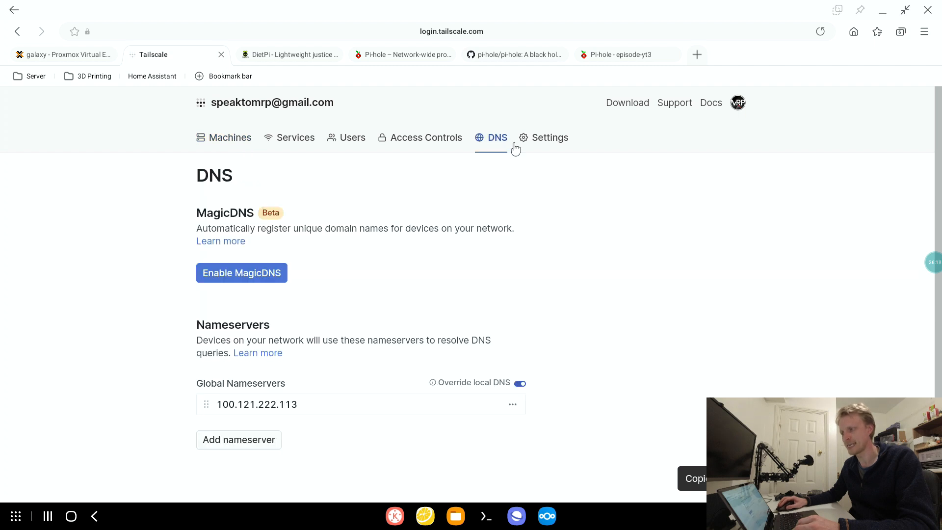
{"action": "scroll", "coordinate": [515, 148], "scroll_direction": "down", "scroll_amount": 1}
{"action": "left_click", "coordinate": [513, 348]}
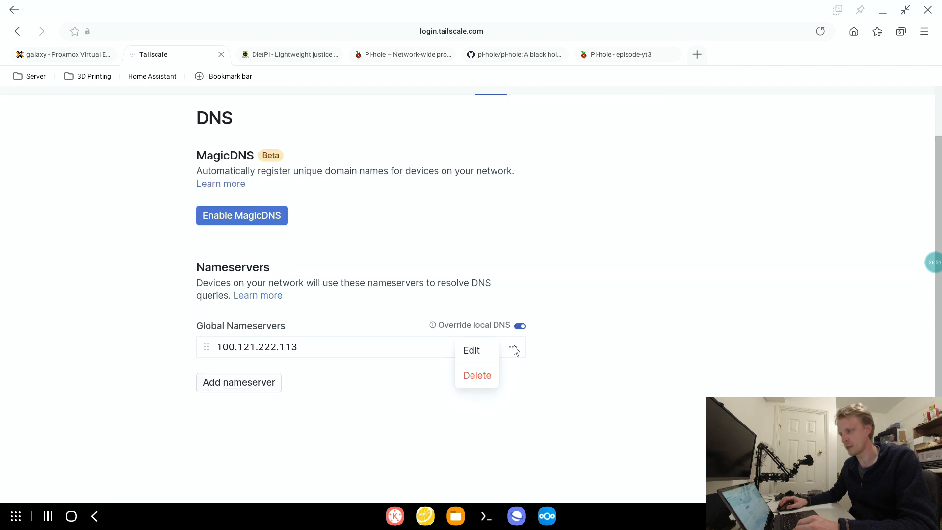
{"action": "left_click", "coordinate": [482, 378]}
- Add 100.92.119.6 as a global nameserver and save it
{"action": "left_click", "coordinate": [267, 404]}
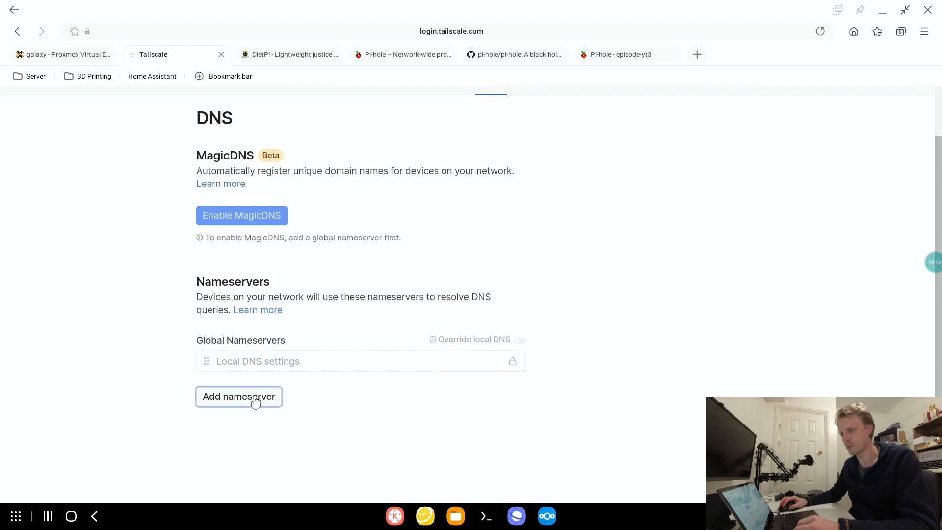
{"action": "type", "text": "100.92.119.6"}
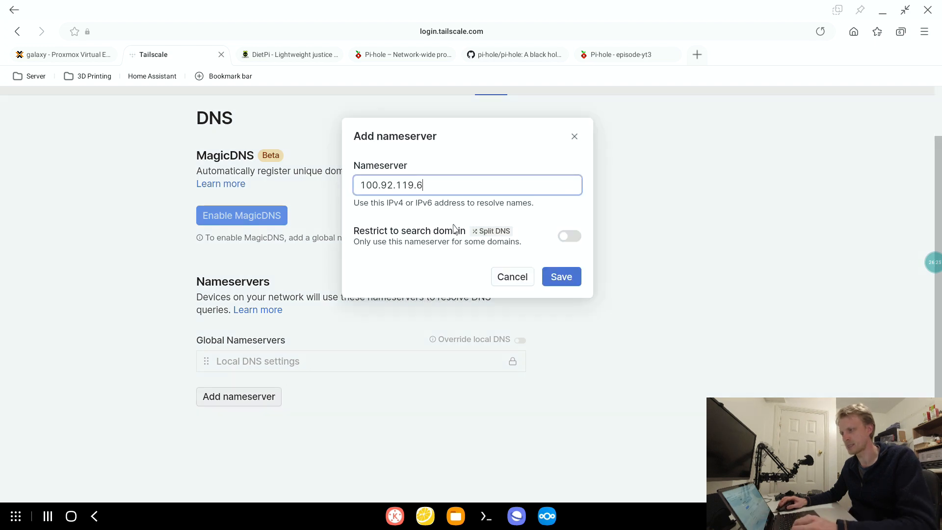
{"action": "left_click", "coordinate": [562, 277]}
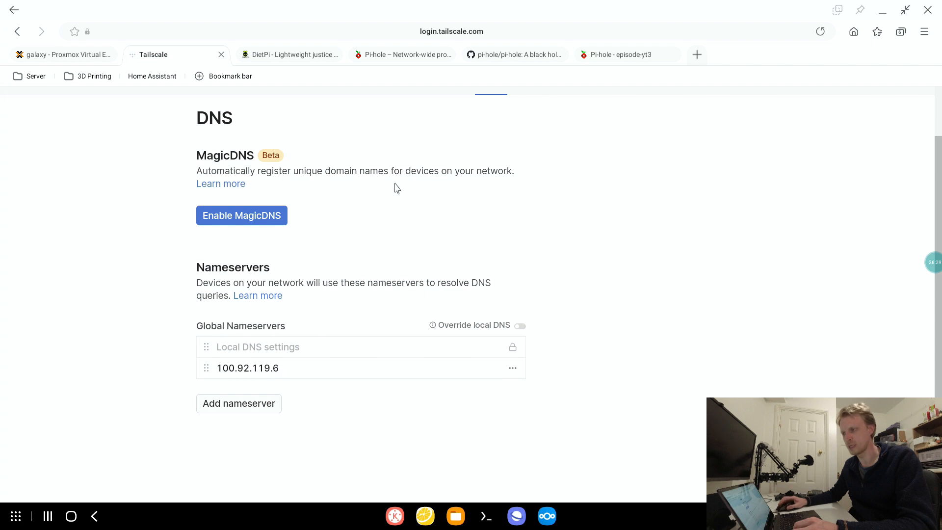
- Review the Machines list against the global nameserver in the DNS settings, and bring up the Pi-hole dashboard
{"action": "scroll", "coordinate": [397, 189], "scroll_direction": "up", "scroll_amount": 2}
{"action": "left_click", "coordinate": [219, 141]}
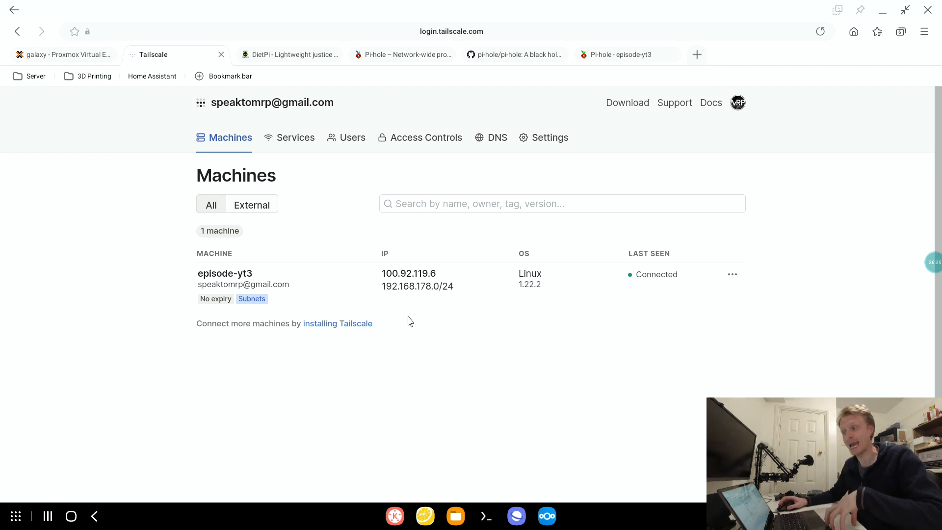
{"action": "left_click", "coordinate": [494, 150]}
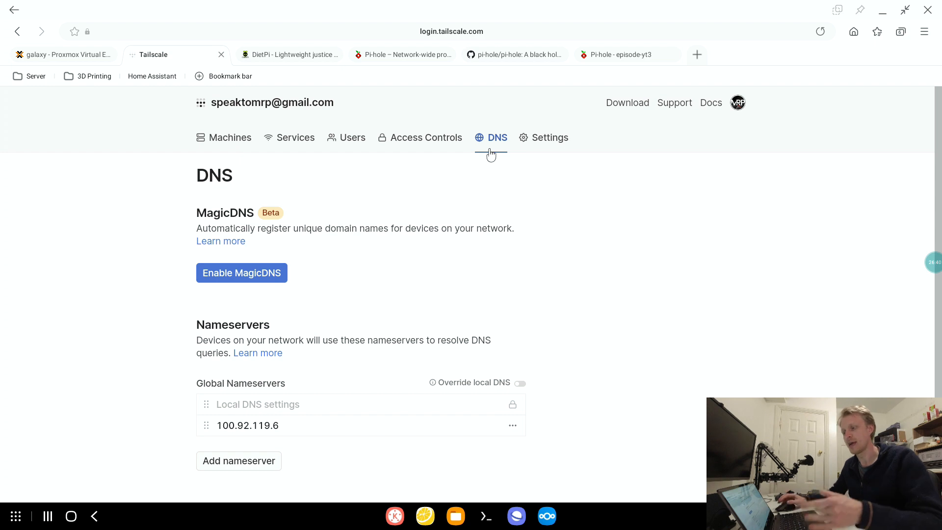
{"action": "left_click", "coordinate": [218, 150]}
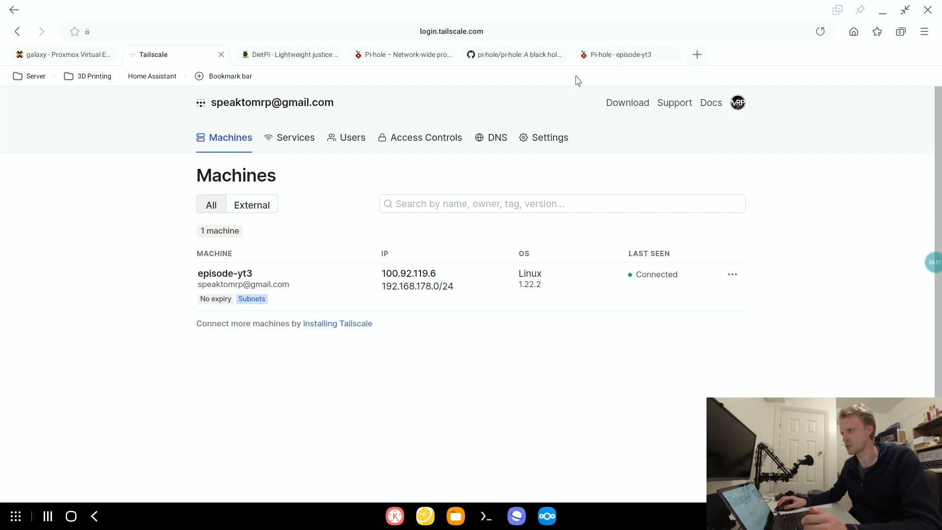
{"action": "left_click", "coordinate": [594, 55]}
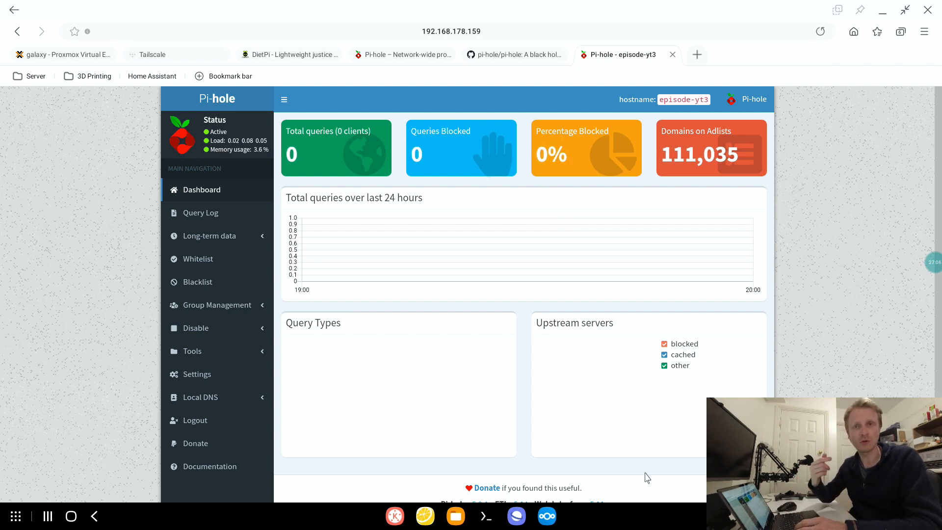
- Launch the Tailscale app on the phone, sign in with Google, and move its window aside
{"action": "key", "text": "super"}
{"action": "type", "text": "tail"}
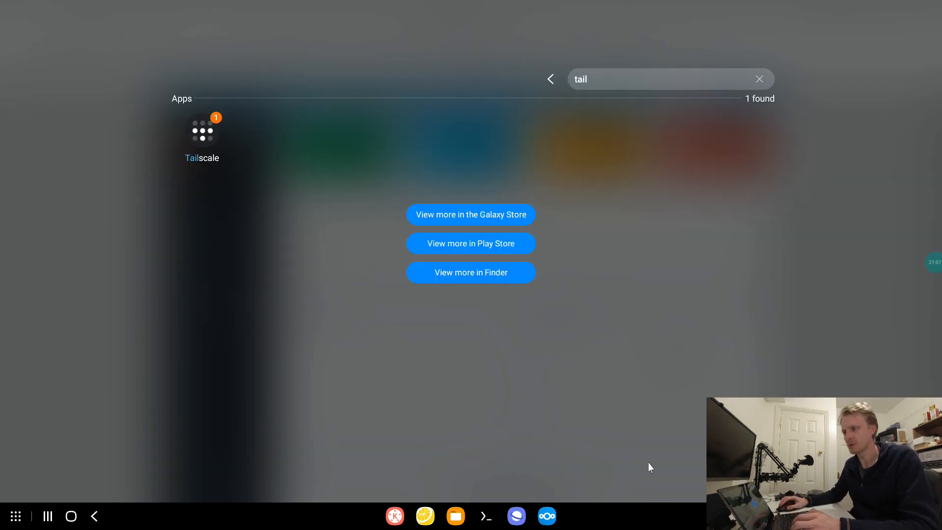
{"action": "left_click", "coordinate": [202, 132]}
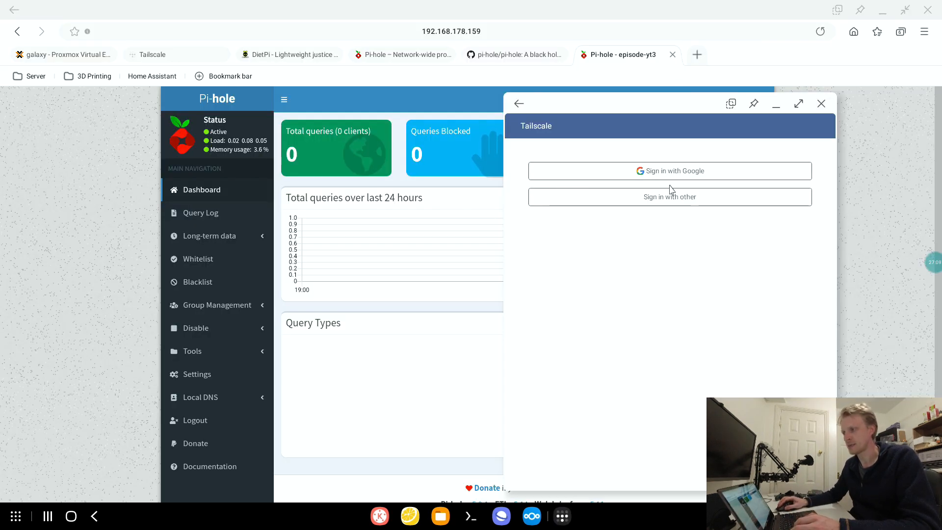
{"action": "left_click", "coordinate": [676, 172]}
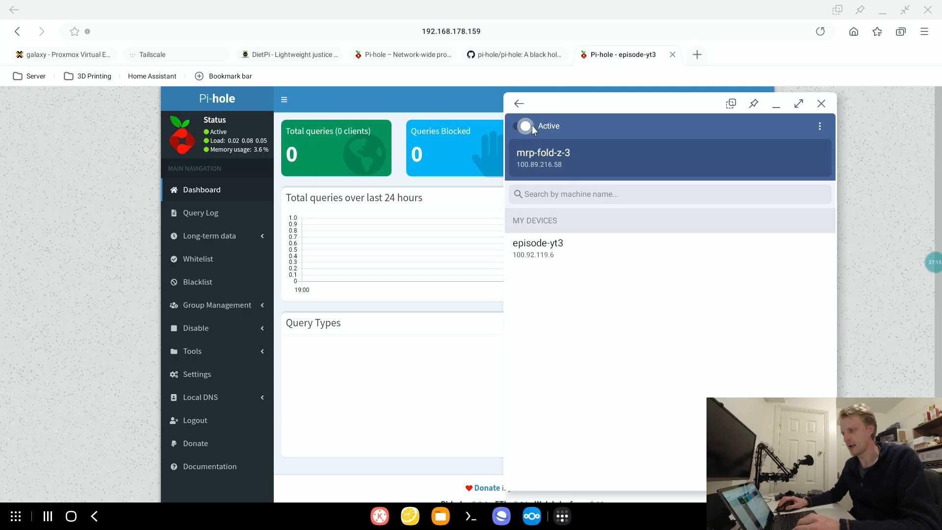
{"action": "left_click_drag", "start_coordinate": [617, 109], "coordinate": [653, 107]}
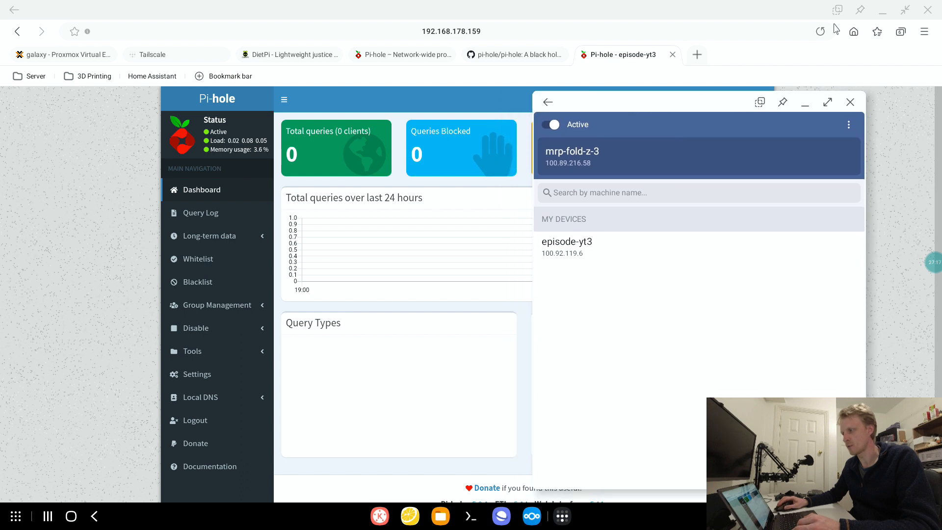
- Reload the Pi-hole dashboard, search the web for cnn in a new tab, and check the dashboard for new queries
{"action": "left_click", "coordinate": [819, 32]}
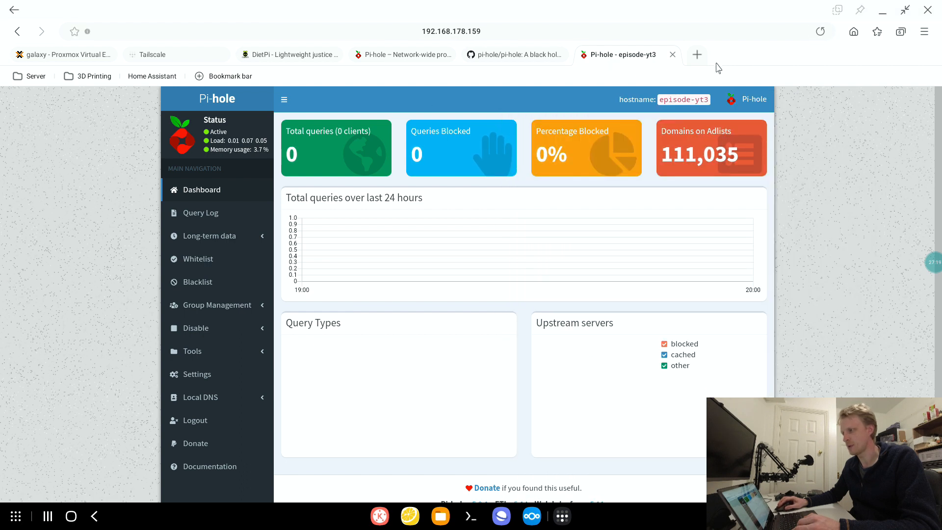
{"action": "left_click", "coordinate": [697, 54]}
{"action": "left_click", "coordinate": [695, 33]}
{"action": "type", "text": "cnn"}
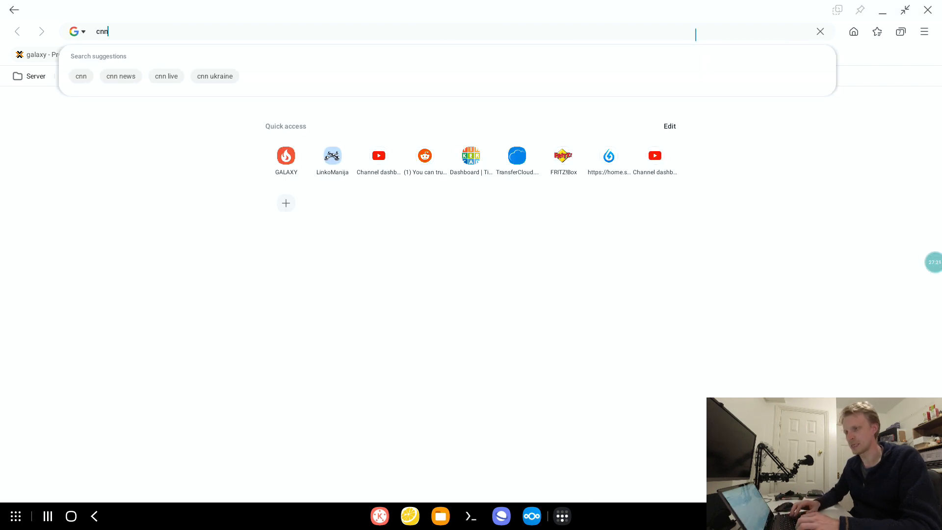
{"action": "key", "text": "Return"}
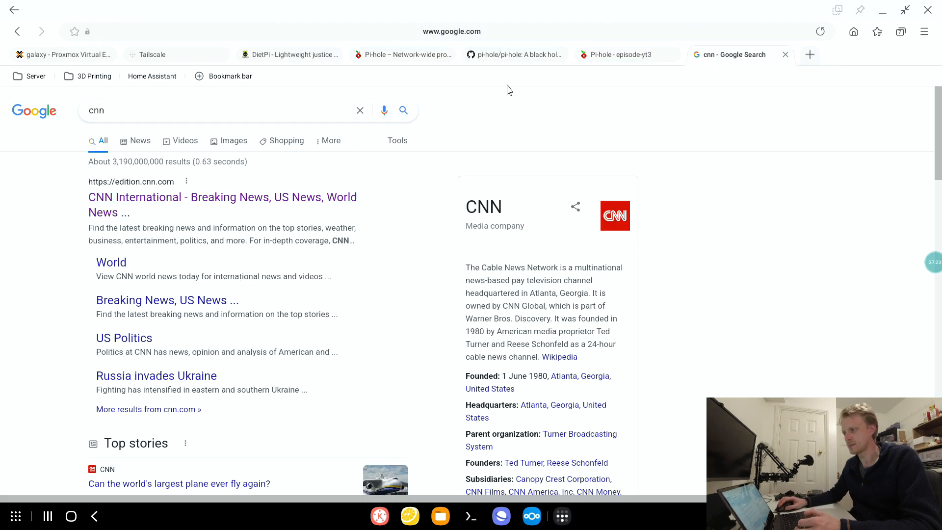
{"action": "left_click", "coordinate": [633, 55]}
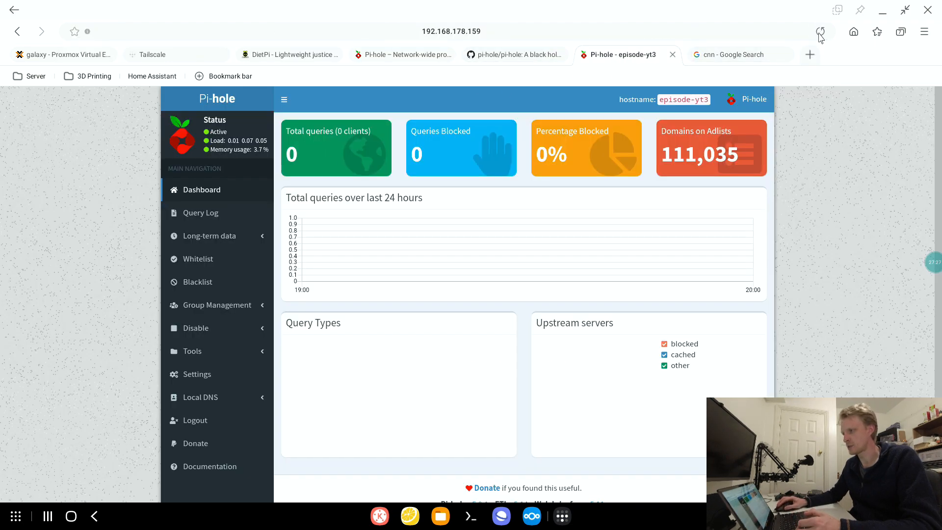
{"action": "left_click", "coordinate": [716, 55]}
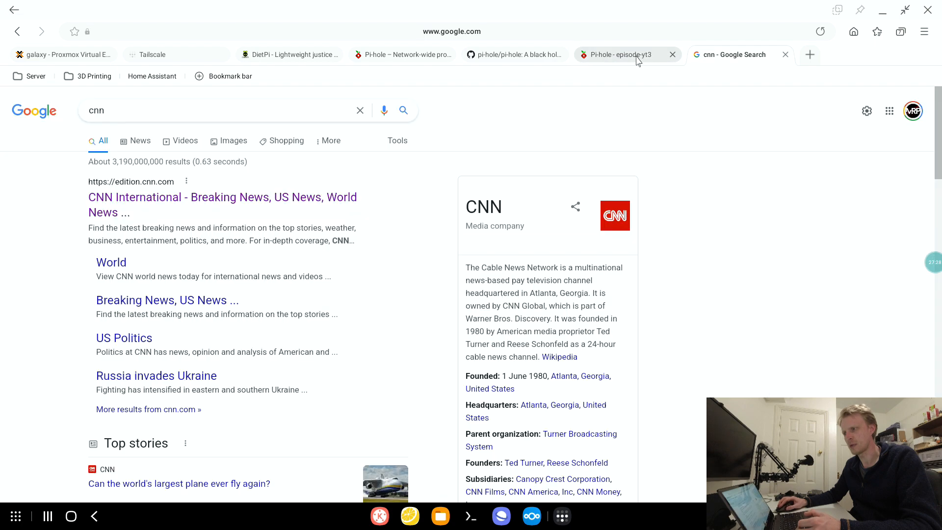
- Enable Override local DNS in the Tailscale DNS settings and return to the Machines list
{"action": "left_click", "coordinate": [152, 54]}
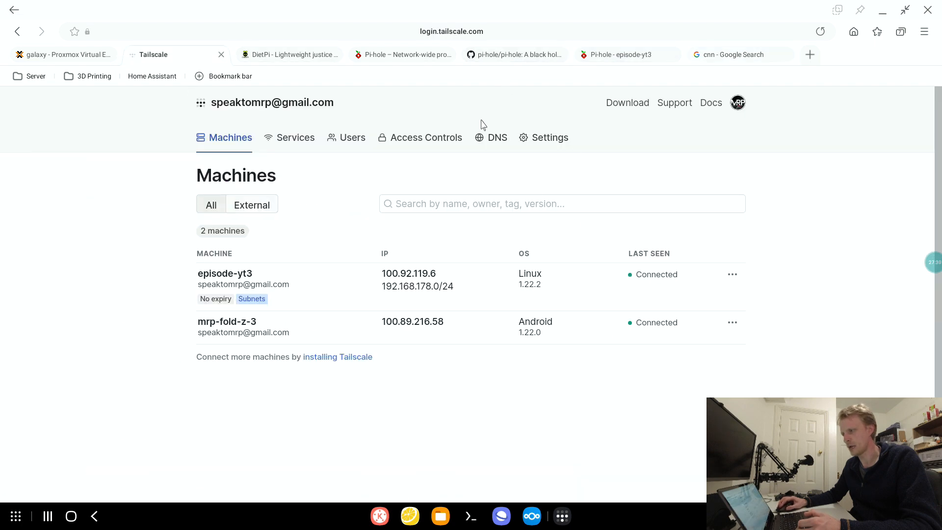
{"action": "left_click", "coordinate": [496, 139]}
{"action": "left_click", "coordinate": [521, 388]}
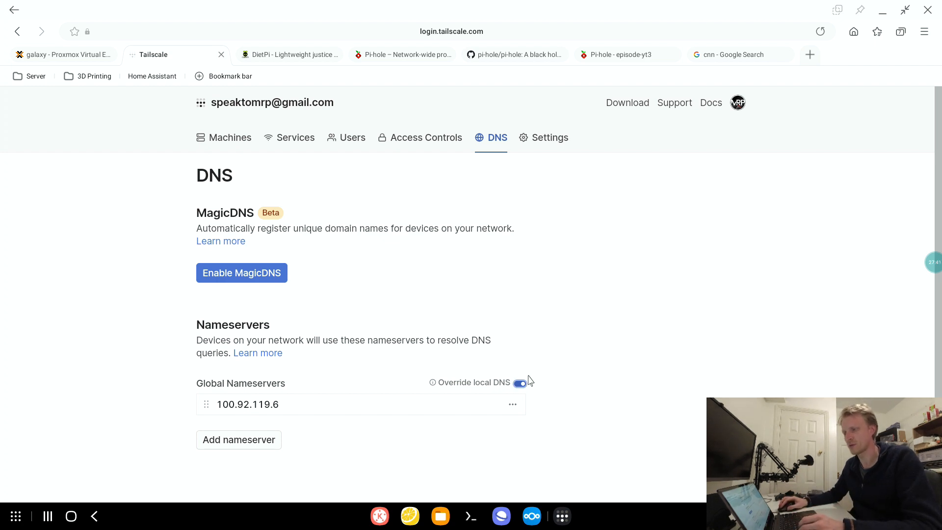
{"action": "left_click", "coordinate": [231, 138]}
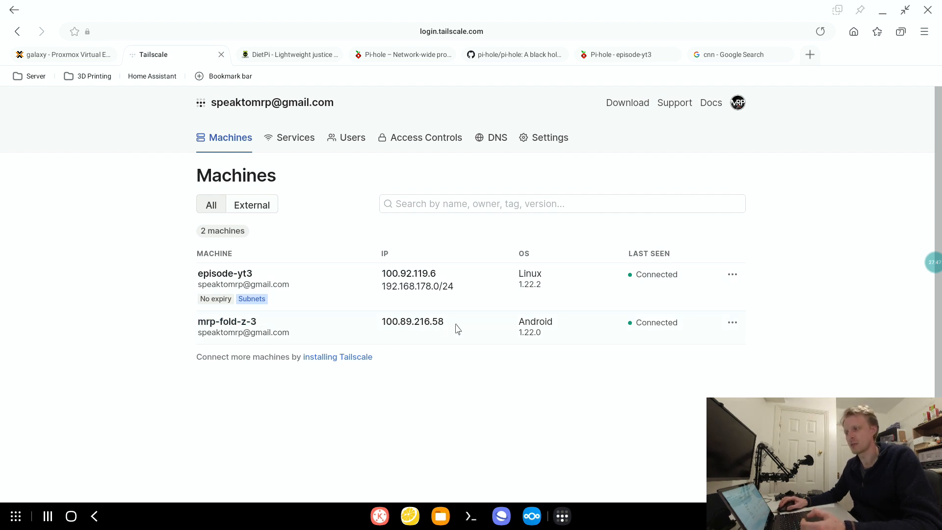
- Test DNS filtering by loading Reddit's SamsungDex page in the search results tab and checking the Pi-hole dashboard's query statistics
{"action": "left_click", "coordinate": [616, 58]}
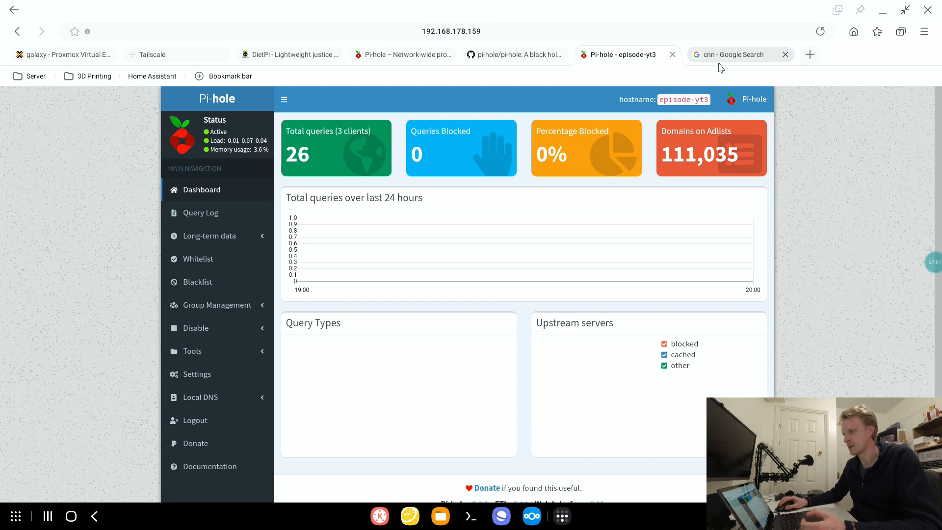
{"action": "left_click", "coordinate": [741, 54]}
{"action": "left_click", "coordinate": [698, 31]}
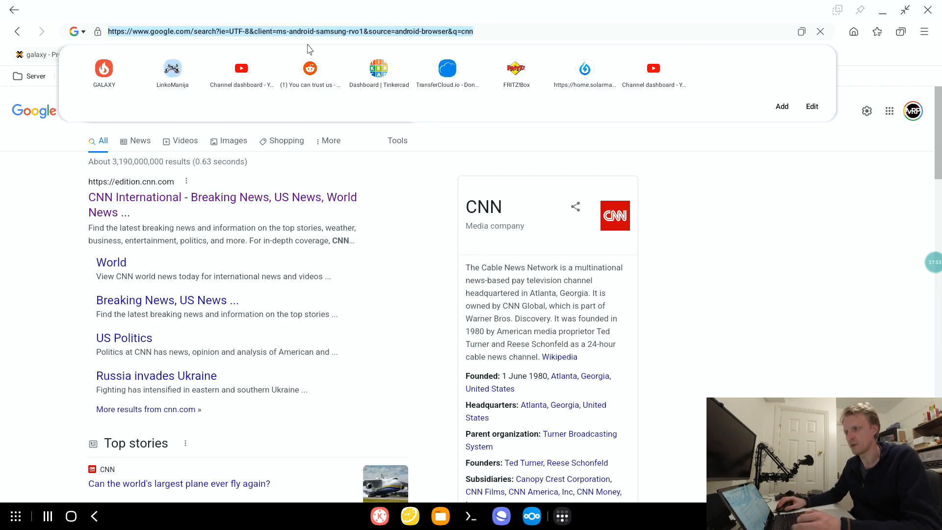
{"action": "left_click", "coordinate": [310, 69]}
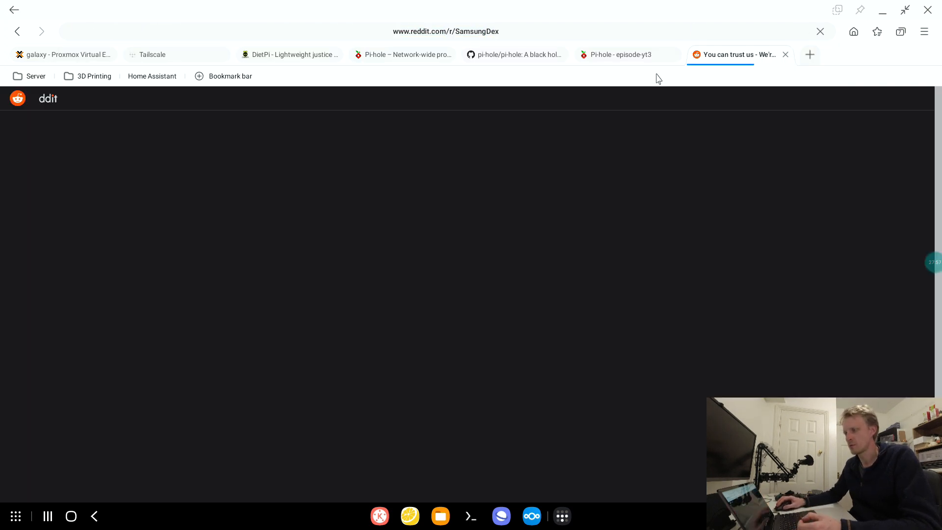
{"action": "scroll", "coordinate": [582, 169], "scroll_direction": "down", "scroll_amount": 5}
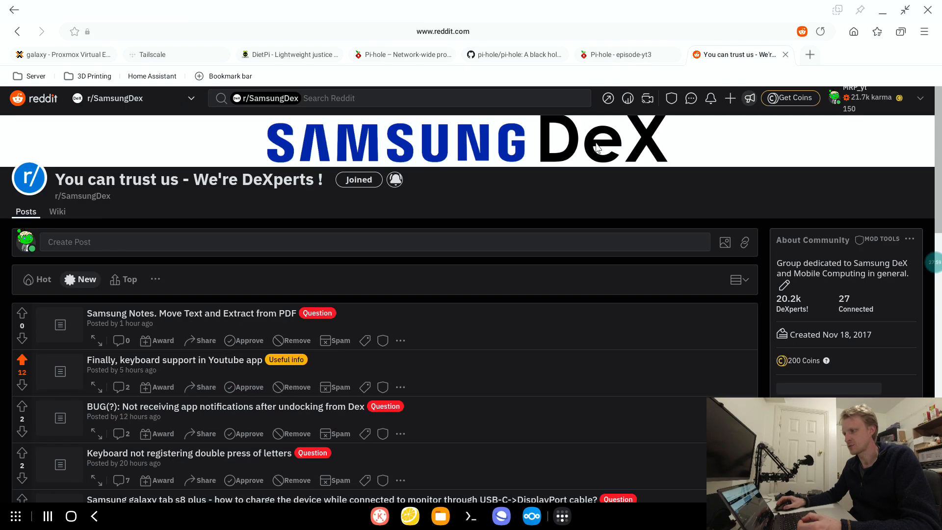
{"action": "left_click", "coordinate": [621, 54]}
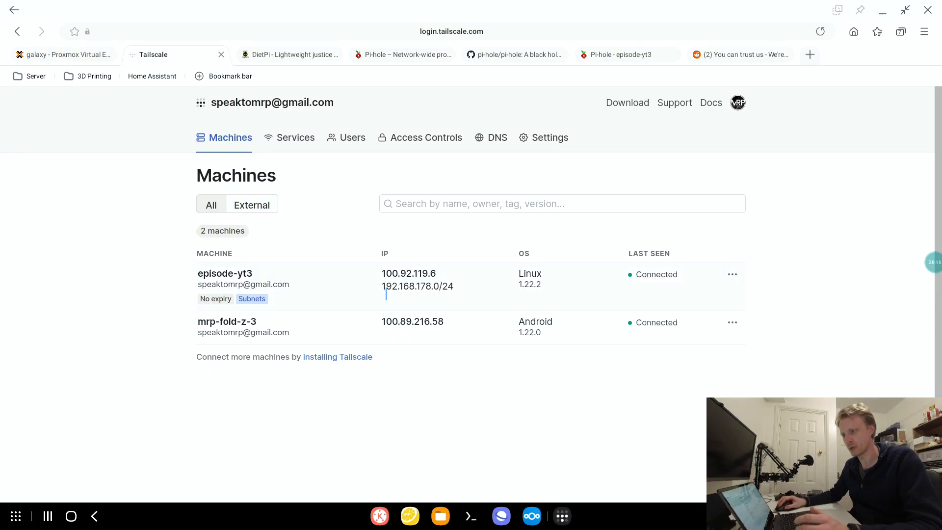
- Look up the advertised subnet in the Machines list, switch to the terminal, ping 192.168.178.1, and stop the ping
{"action": "left_click_drag", "start_coordinate": [386, 295], "coordinate": [463, 294]}
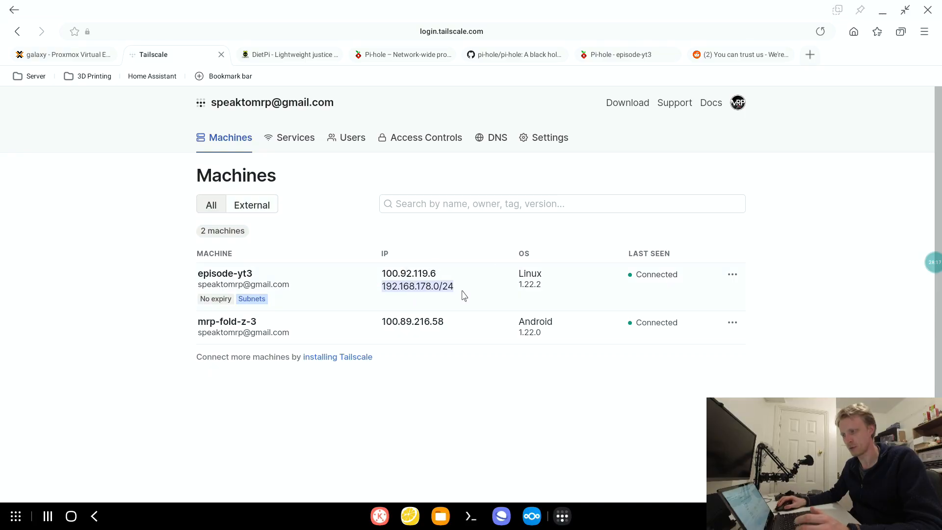
{"action": "left_click", "coordinate": [458, 293]}
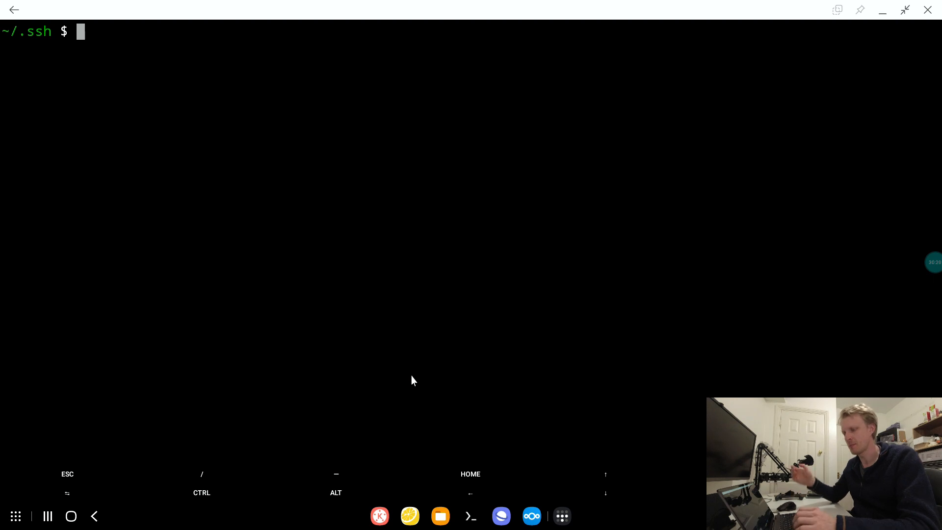
{"action": "type", "text": "ping 19"}
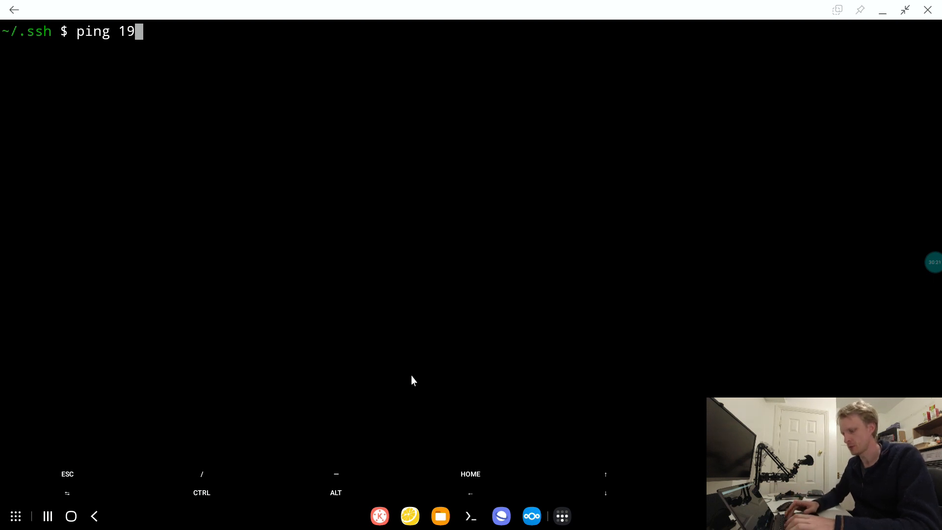
{"action": "type", "text": "2.168.178.1"}
{"action": "key", "text": "Return"}
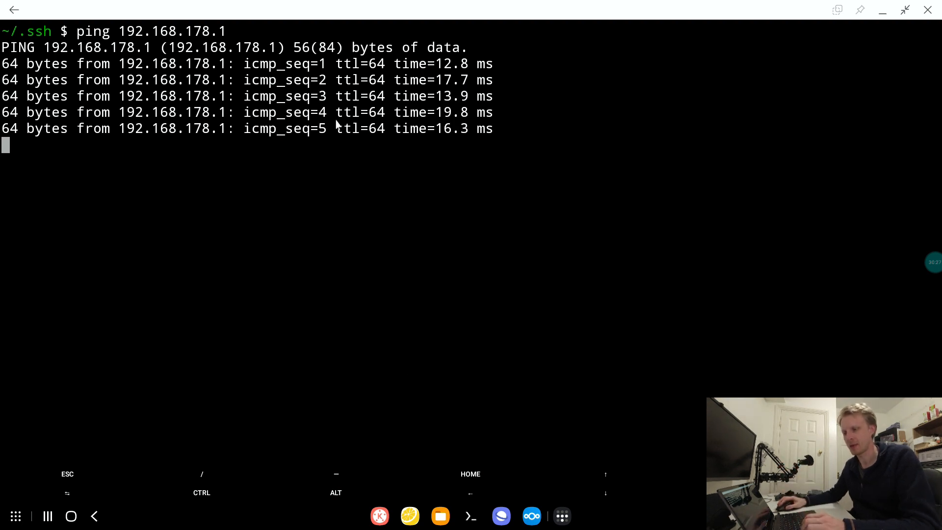
{"action": "key", "text": "ctrl+c"}
- Turn off Wi-Fi on the device in the quick settings and return to the terminal
{"action": "left_click", "coordinate": [873, 516]}
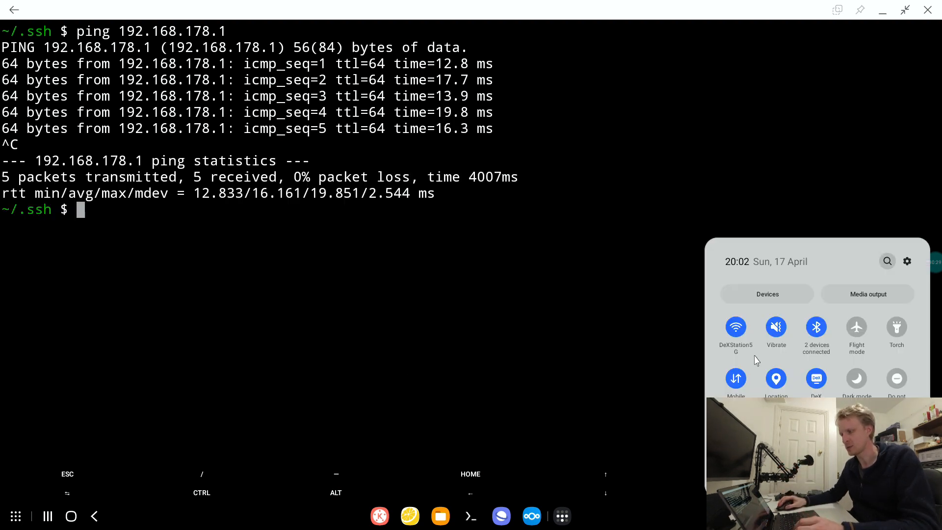
{"action": "left_click", "coordinate": [737, 329]}
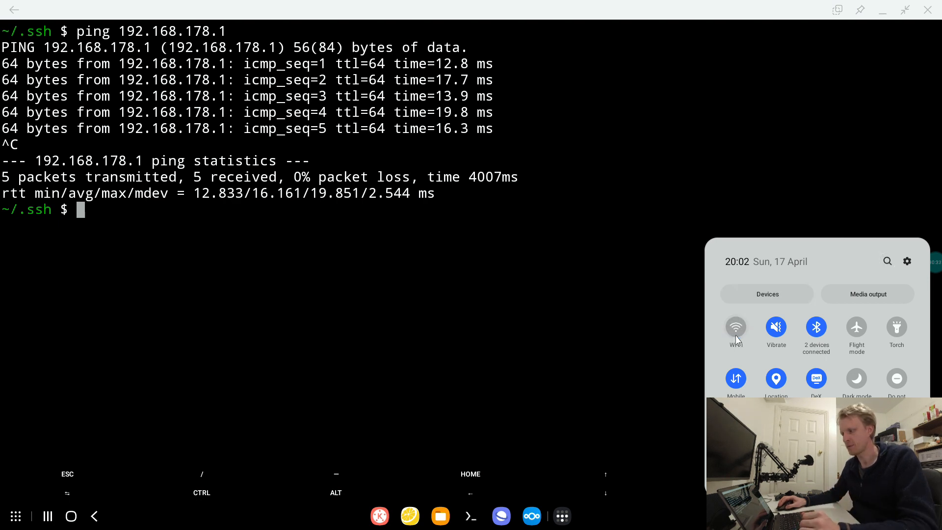
{"action": "left_click", "coordinate": [629, 313]}
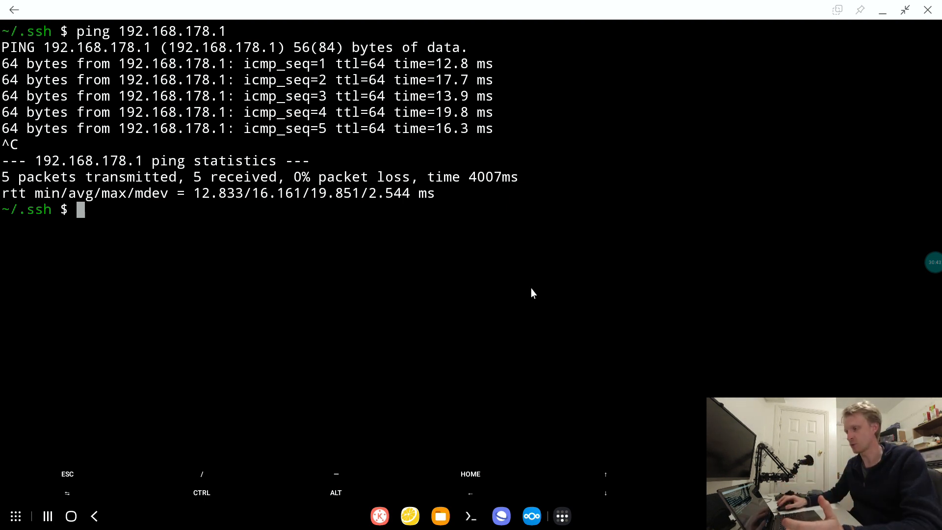
- Check the Tailscale app's connection status, ping 192.168.178.1 with the VPN stopped, and end the ping
{"action": "left_click", "coordinate": [563, 517]}
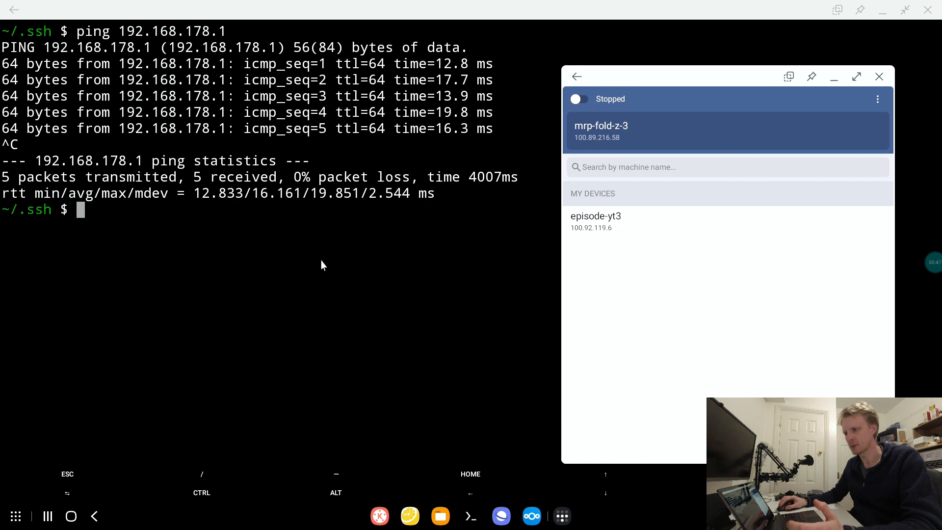
{"action": "left_click", "coordinate": [321, 263]}
{"action": "key", "text": "Up"}
{"action": "key", "text": "Return"}
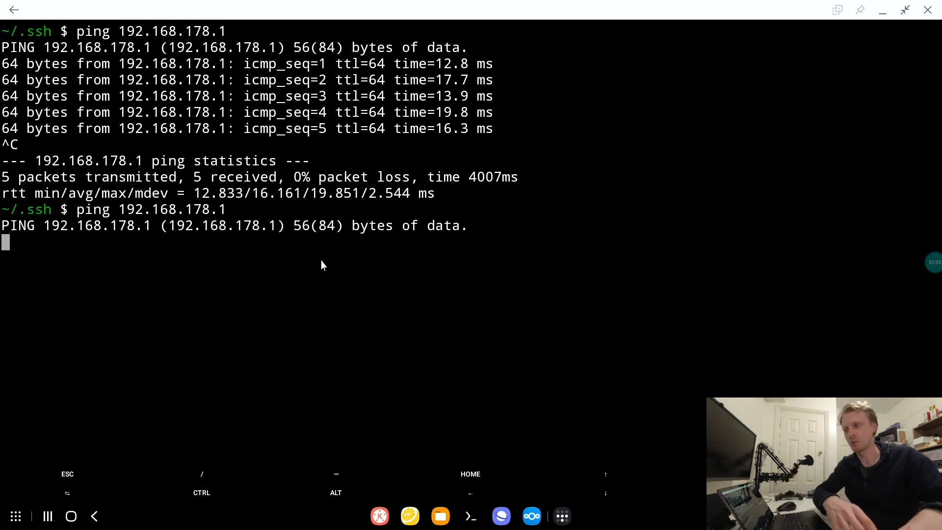
{"action": "key", "text": "ctrl+c"}
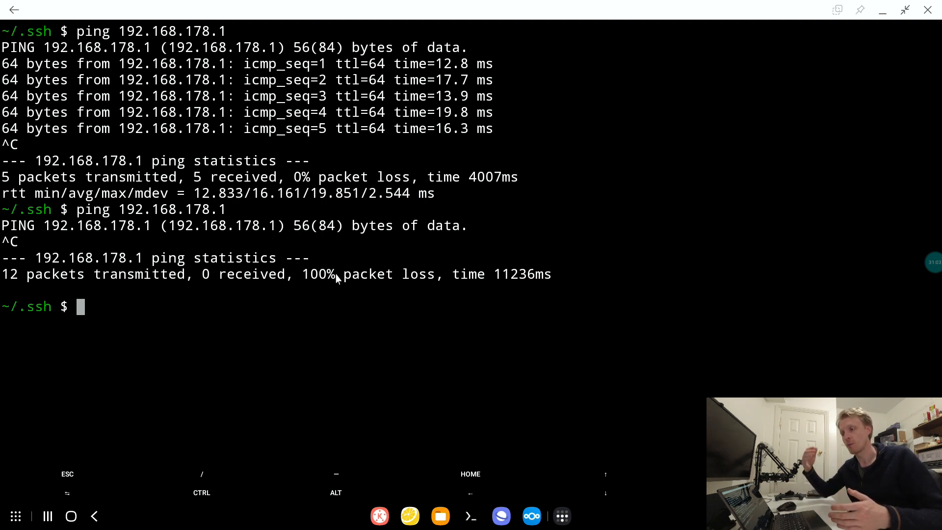
- Activate the Tailscale connection in its app and ping 192.168.178.1 from a cleared terminal
{"action": "left_click", "coordinate": [563, 516]}
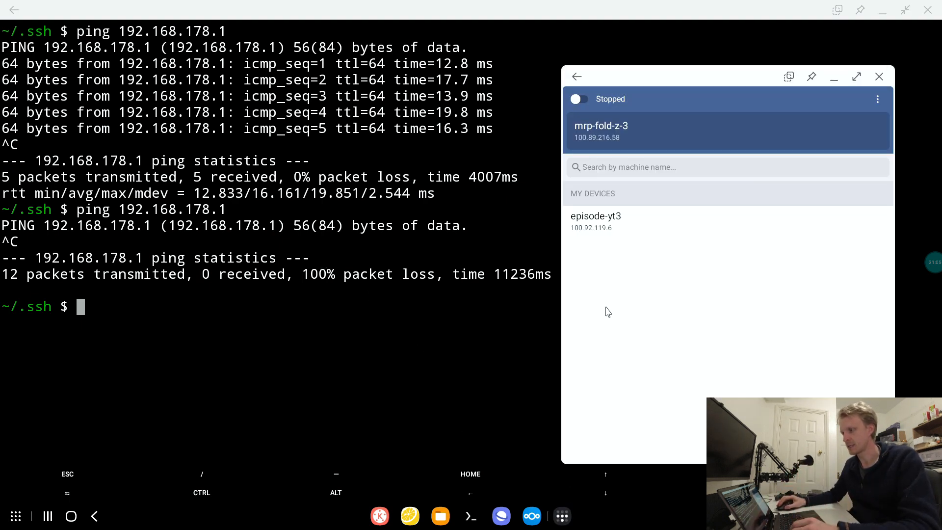
{"action": "left_click", "coordinate": [332, 363]}
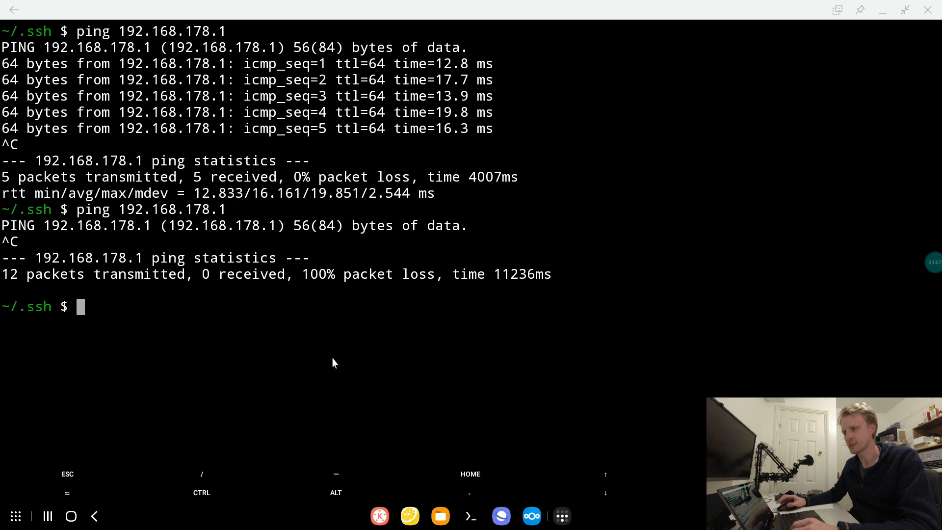
{"action": "key", "text": "ctrl+l"}
{"action": "type", "text": "ping 192.168.178.1"}
{"action": "key", "text": "Return"}
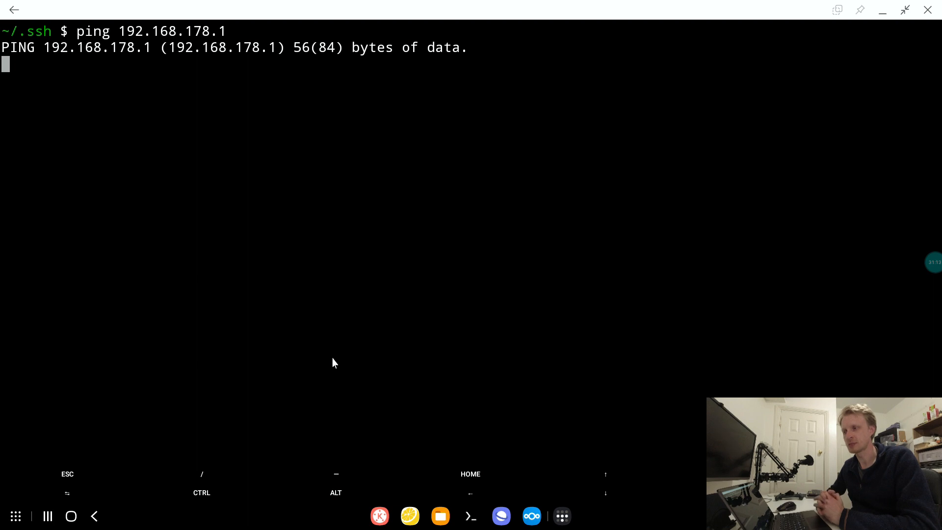
- Check the advertised subnet in the Machines list and the Tailscale app's status, then return to the terminal and stop the ping
{"action": "left_click", "coordinate": [501, 515]}
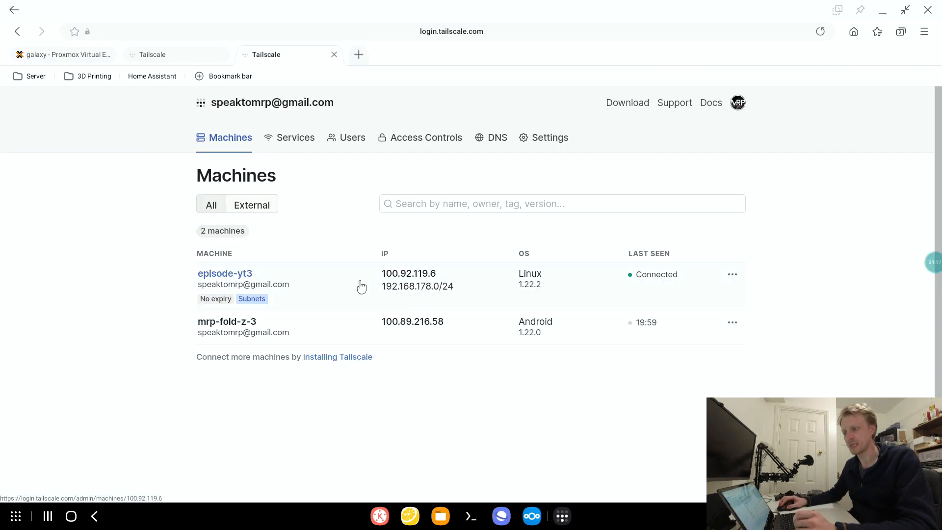
{"action": "left_click_drag", "start_coordinate": [386, 287], "coordinate": [454, 287]}
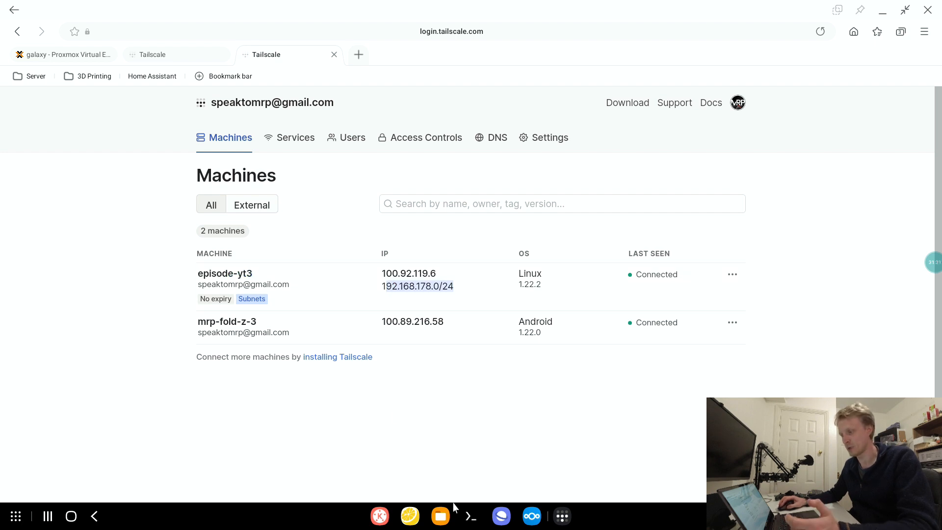
{"action": "left_click", "coordinate": [563, 516]}
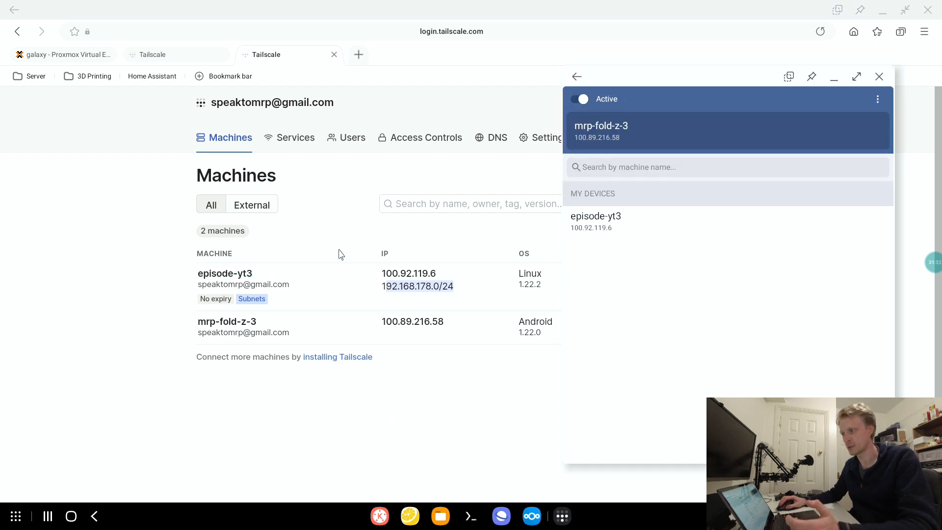
{"action": "left_click", "coordinate": [471, 516]}
{"action": "key", "text": "ctrl+c"}
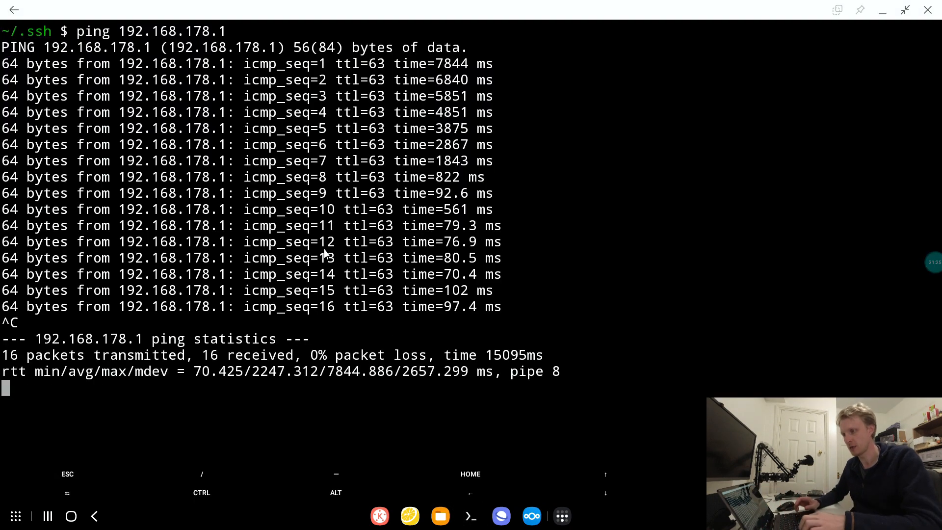
- Ping 192.168.178.58 and 192.168.178.59 in turn, stopping each ping after a few packets
{"action": "key", "text": "Up"}
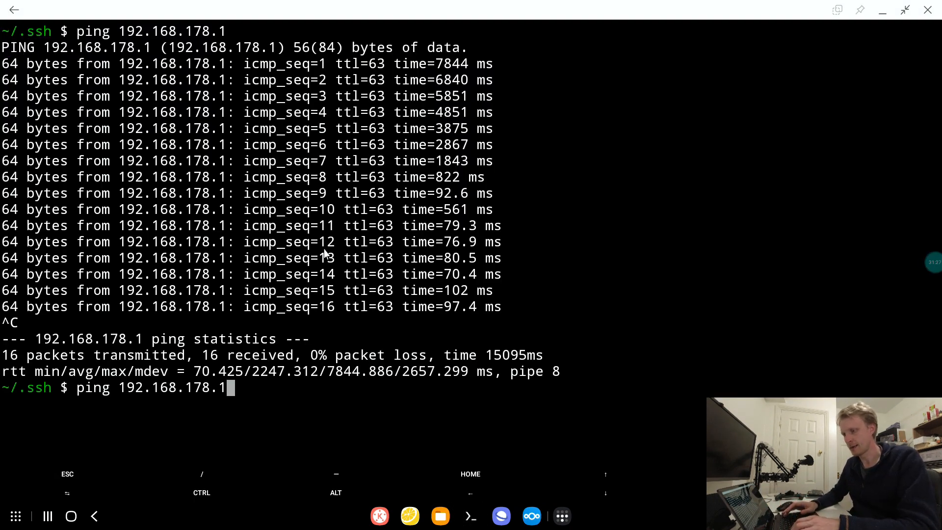
{"action": "key", "text": "BackSpace"}
{"action": "type", "text": "58"}
{"action": "key", "text": "Return"}
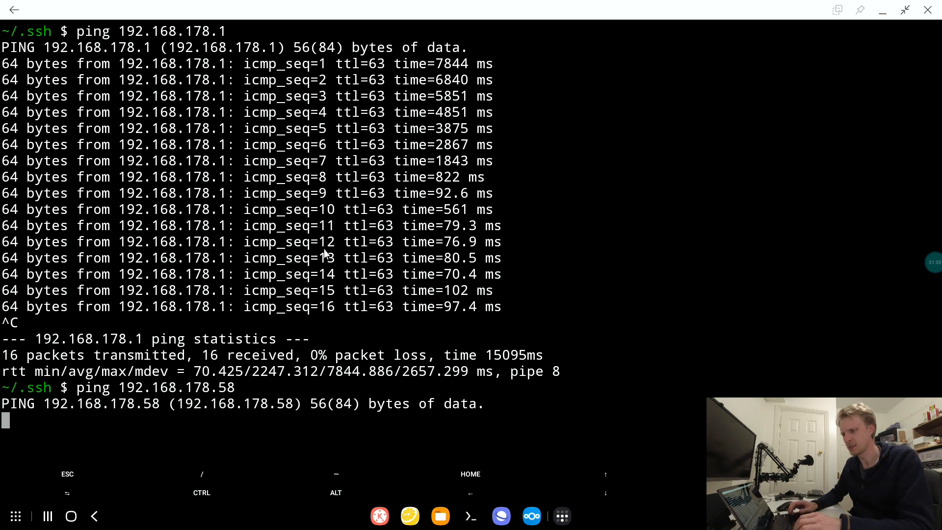
{"action": "key", "text": "ctrl+c"}
{"action": "key", "text": "Up"}
{"action": "key", "text": "BackSpace"}
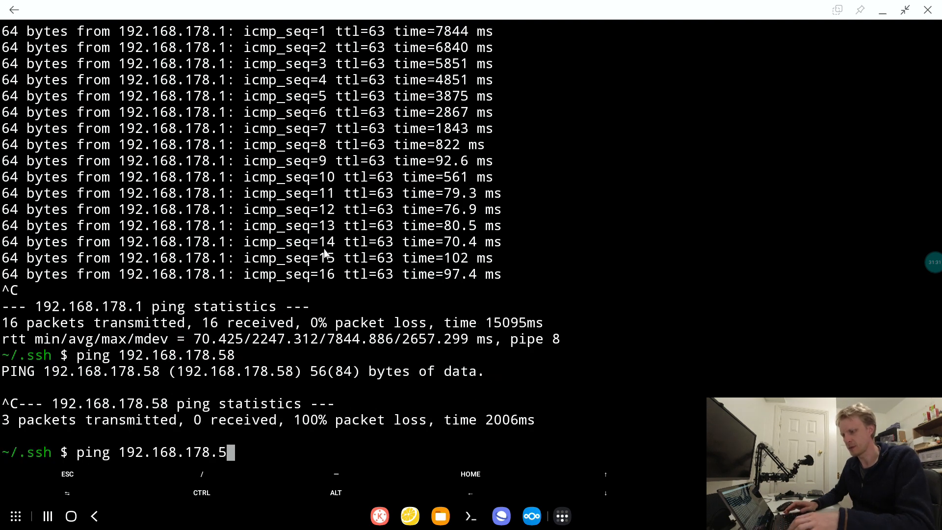
{"action": "type", "text": "9"}
{"action": "key", "text": "Return"}
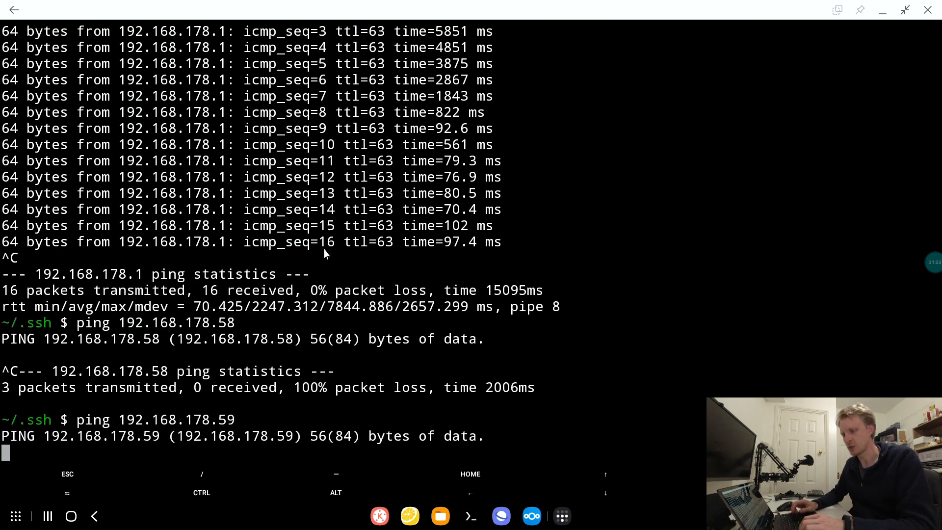
{"action": "key", "text": "ctrl+c"}
- Edit the recalled ping command to target 192.168.178.1 and run it again
{"action": "key", "text": "Up"}
{"action": "key", "text": "BackSpace"}
{"action": "key", "text": "BackSpace"}
{"action": "type", "text": "192.168.178.1"}
{"action": "key", "text": "Return"}
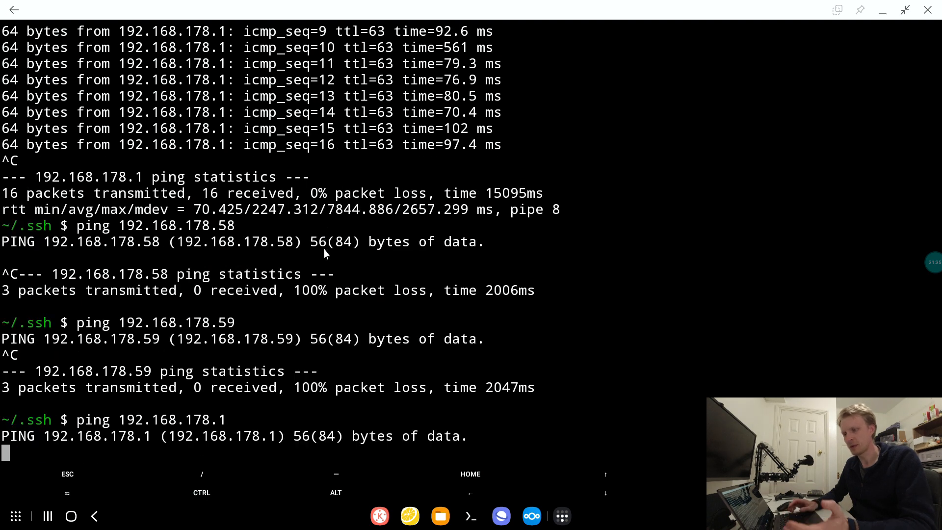